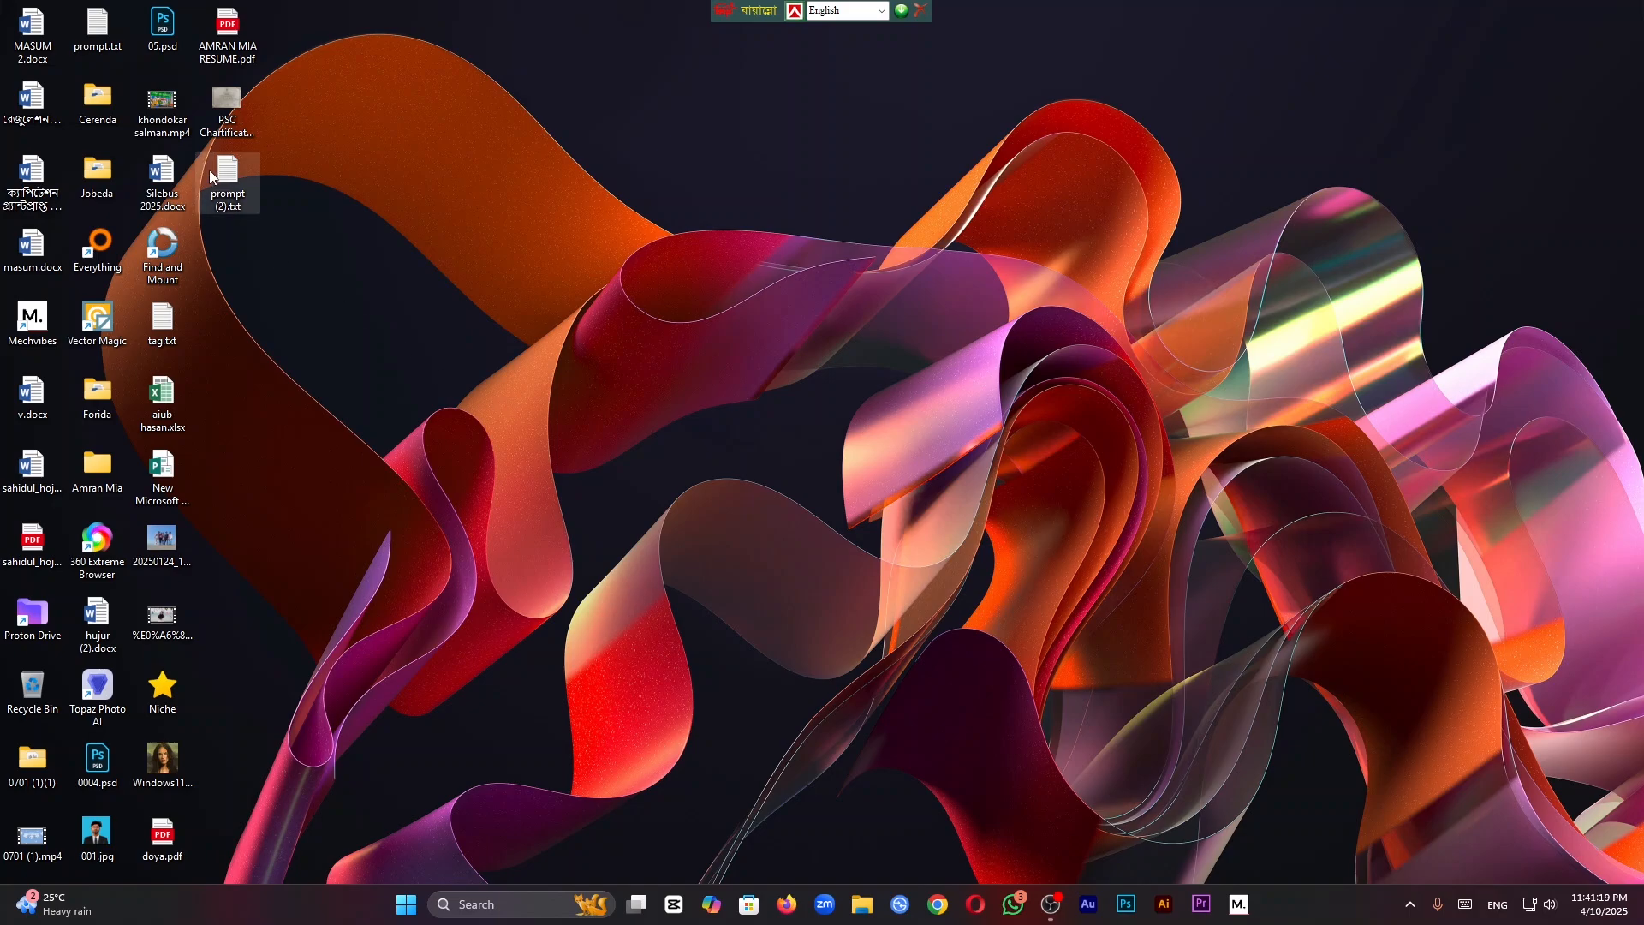
Step: Open prompt (2).txt from the desktop, copy its entire T-shirt design prompt and minimize the text window
double_click(211, 174)
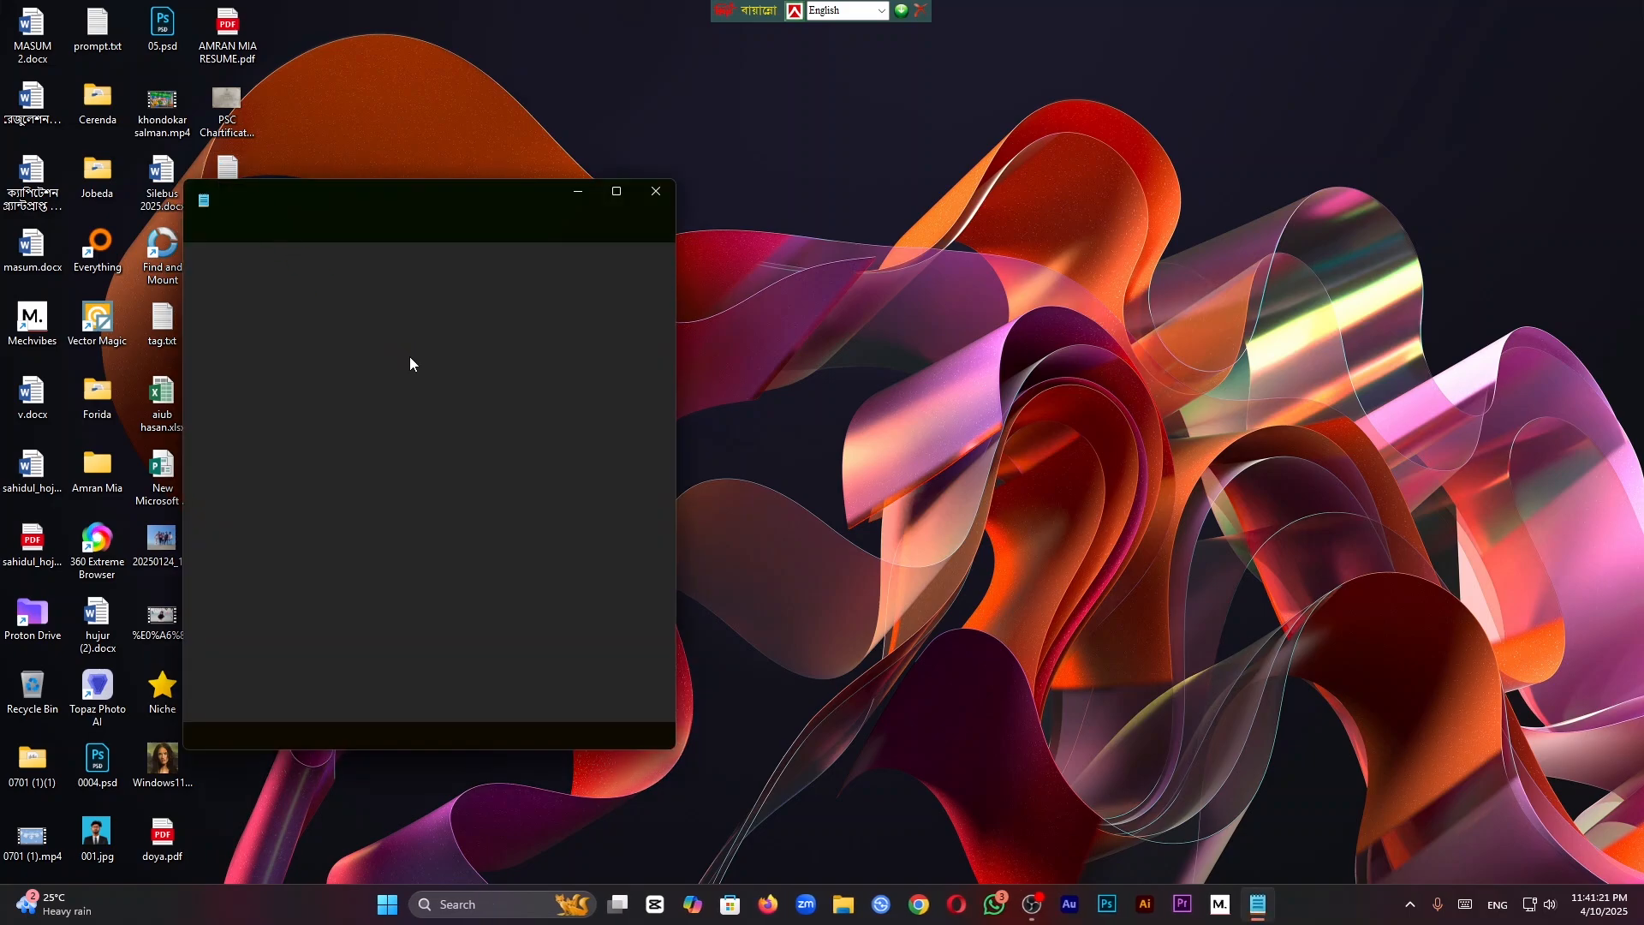
left_click_drag(594, 310, 179, 263)
key("ctrl+c")
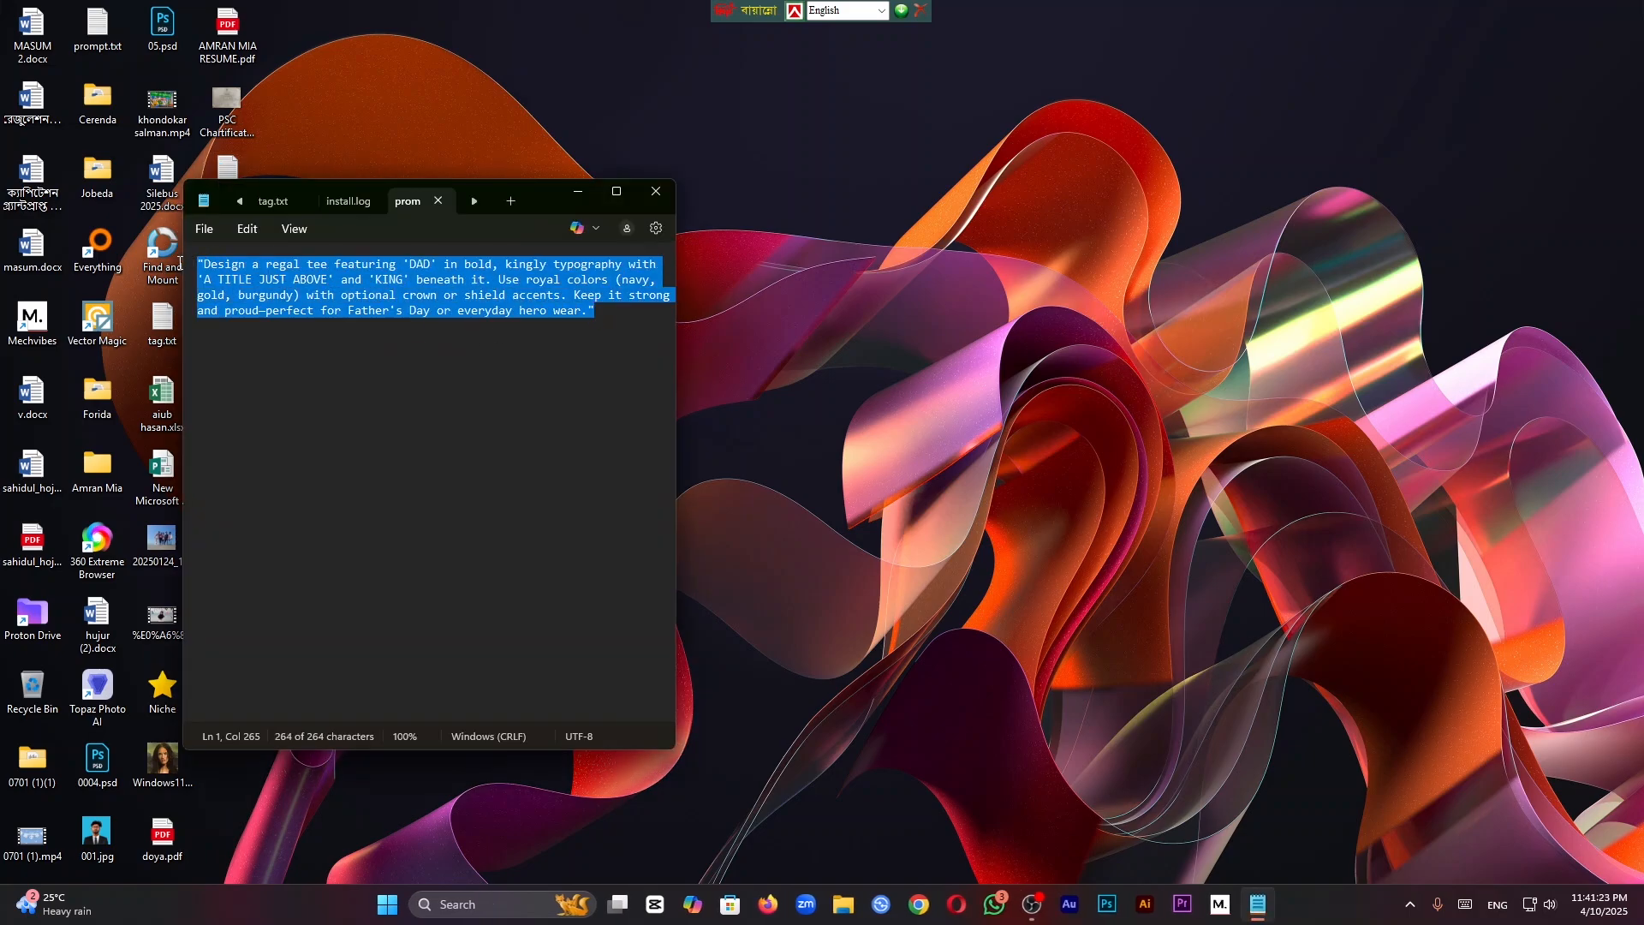
left_click(578, 192)
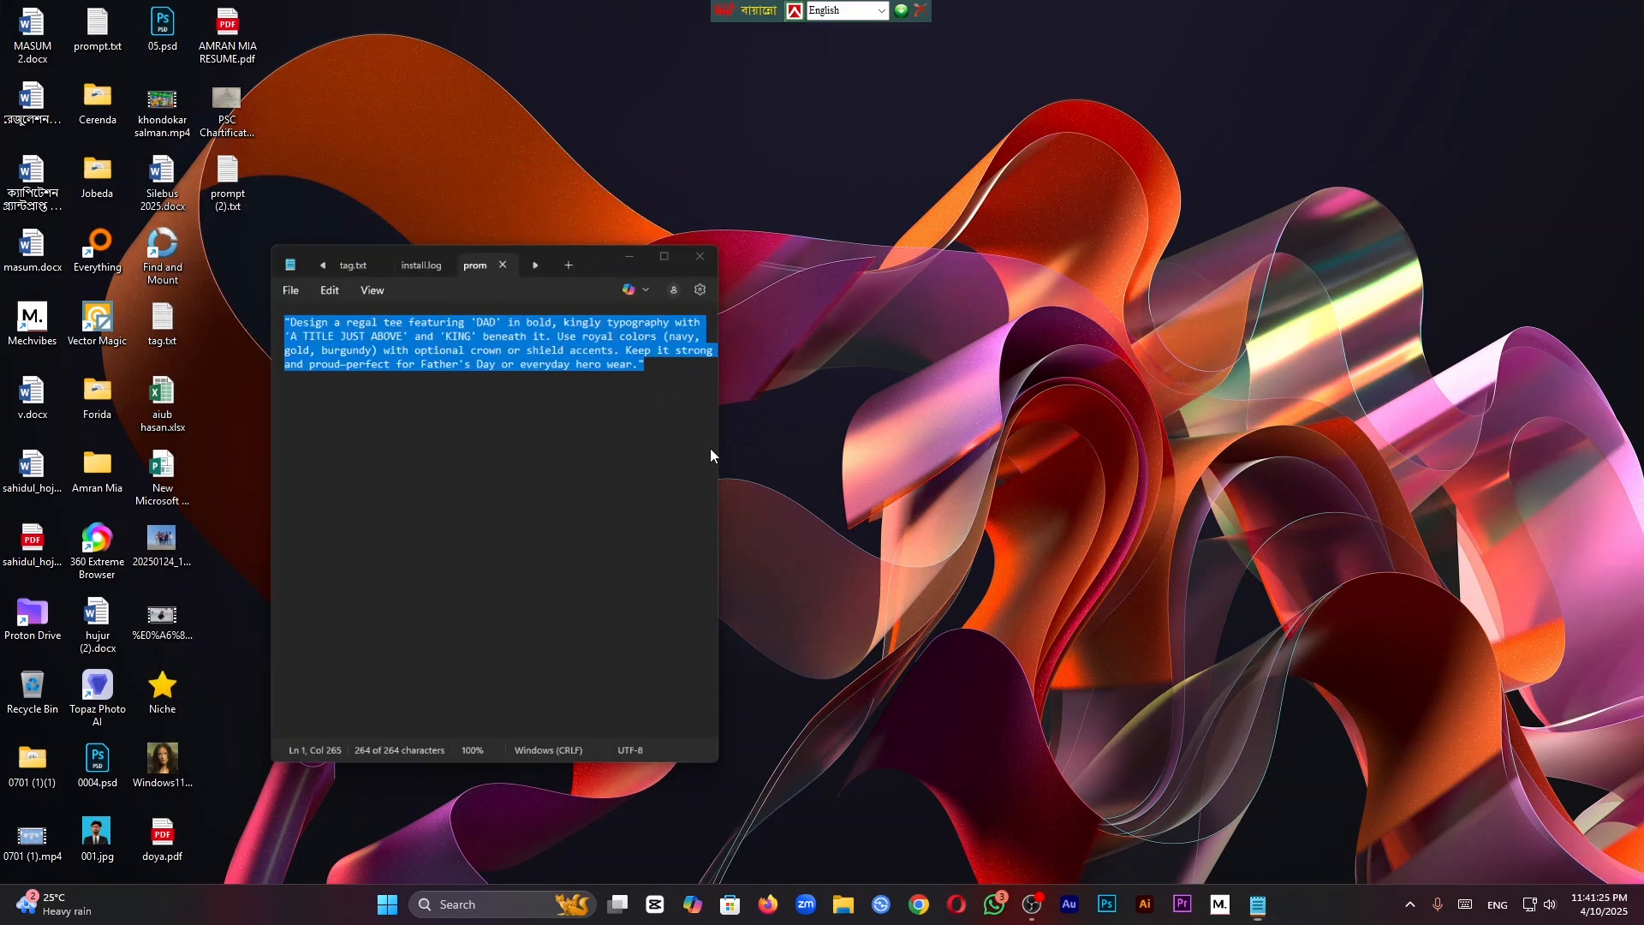
Step: Switch to Chrome with the first user profile, open the bookmarked Ideogram site and dismiss the VPN extension notice
left_click(919, 905)
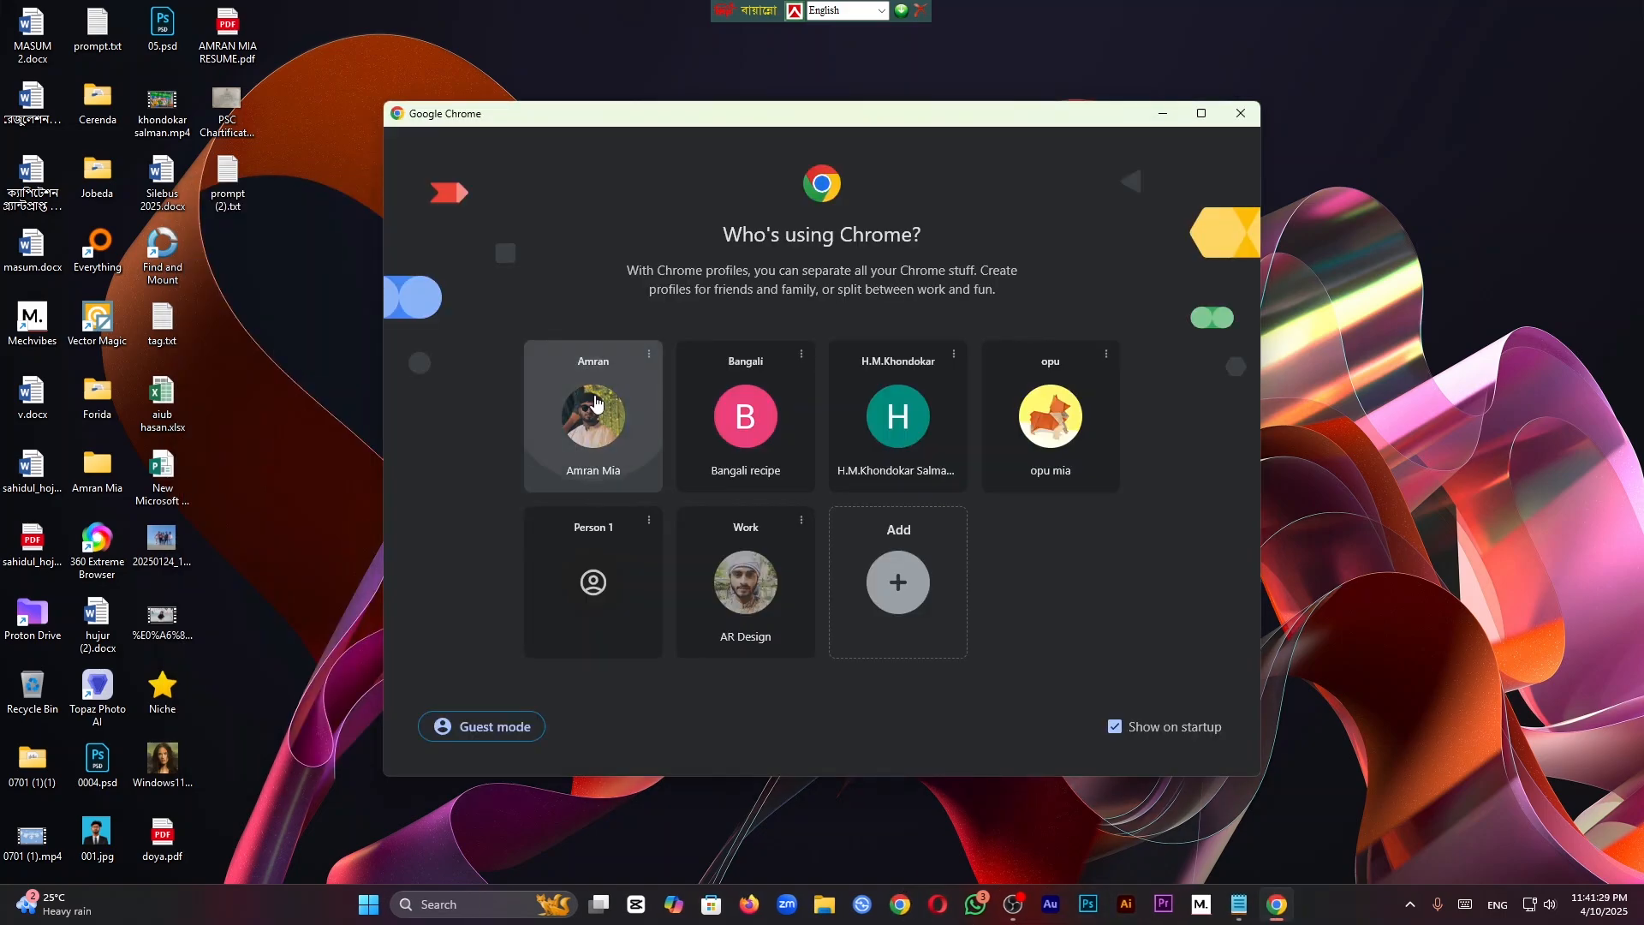
left_click(591, 401)
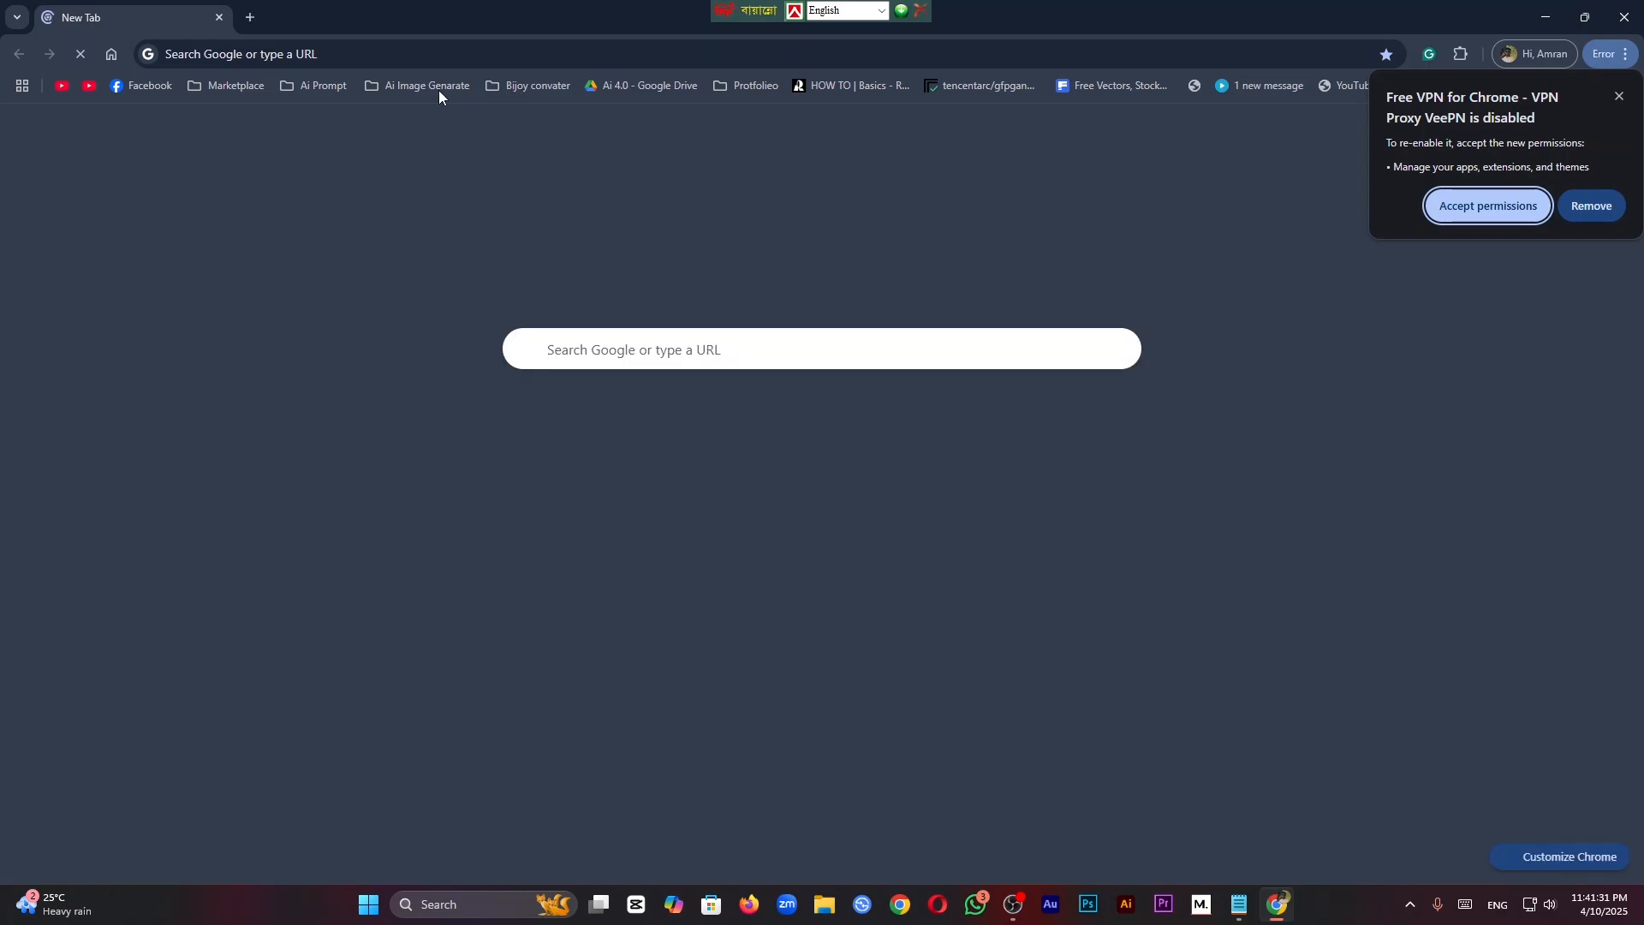
left_click(439, 87)
left_click(430, 144)
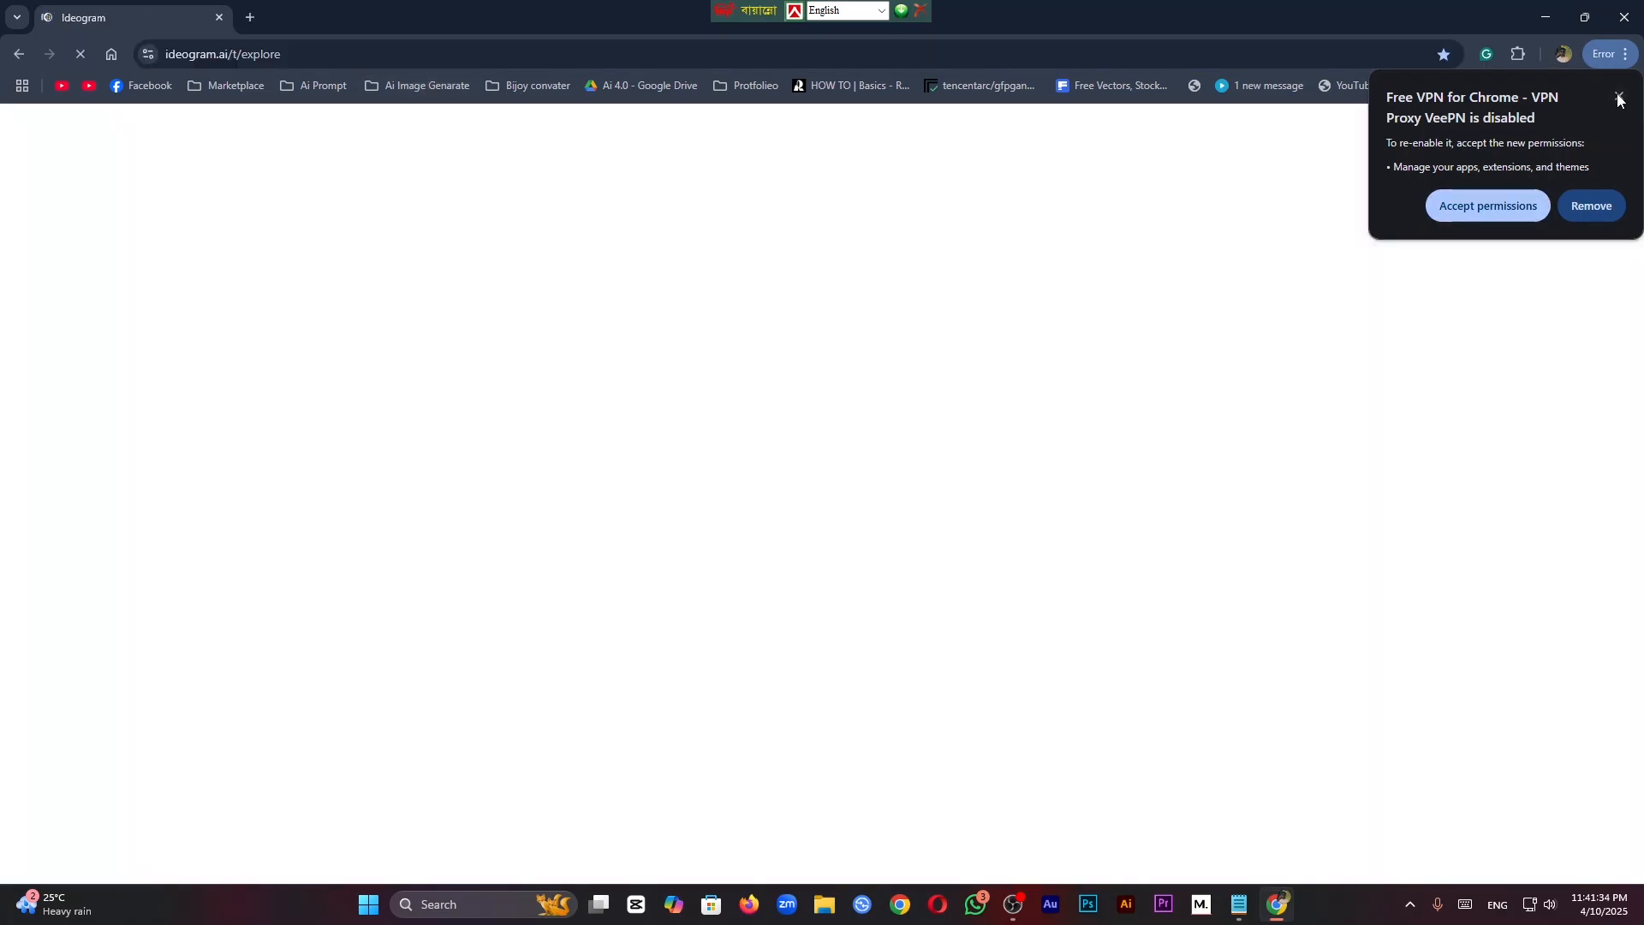
left_click(1619, 100)
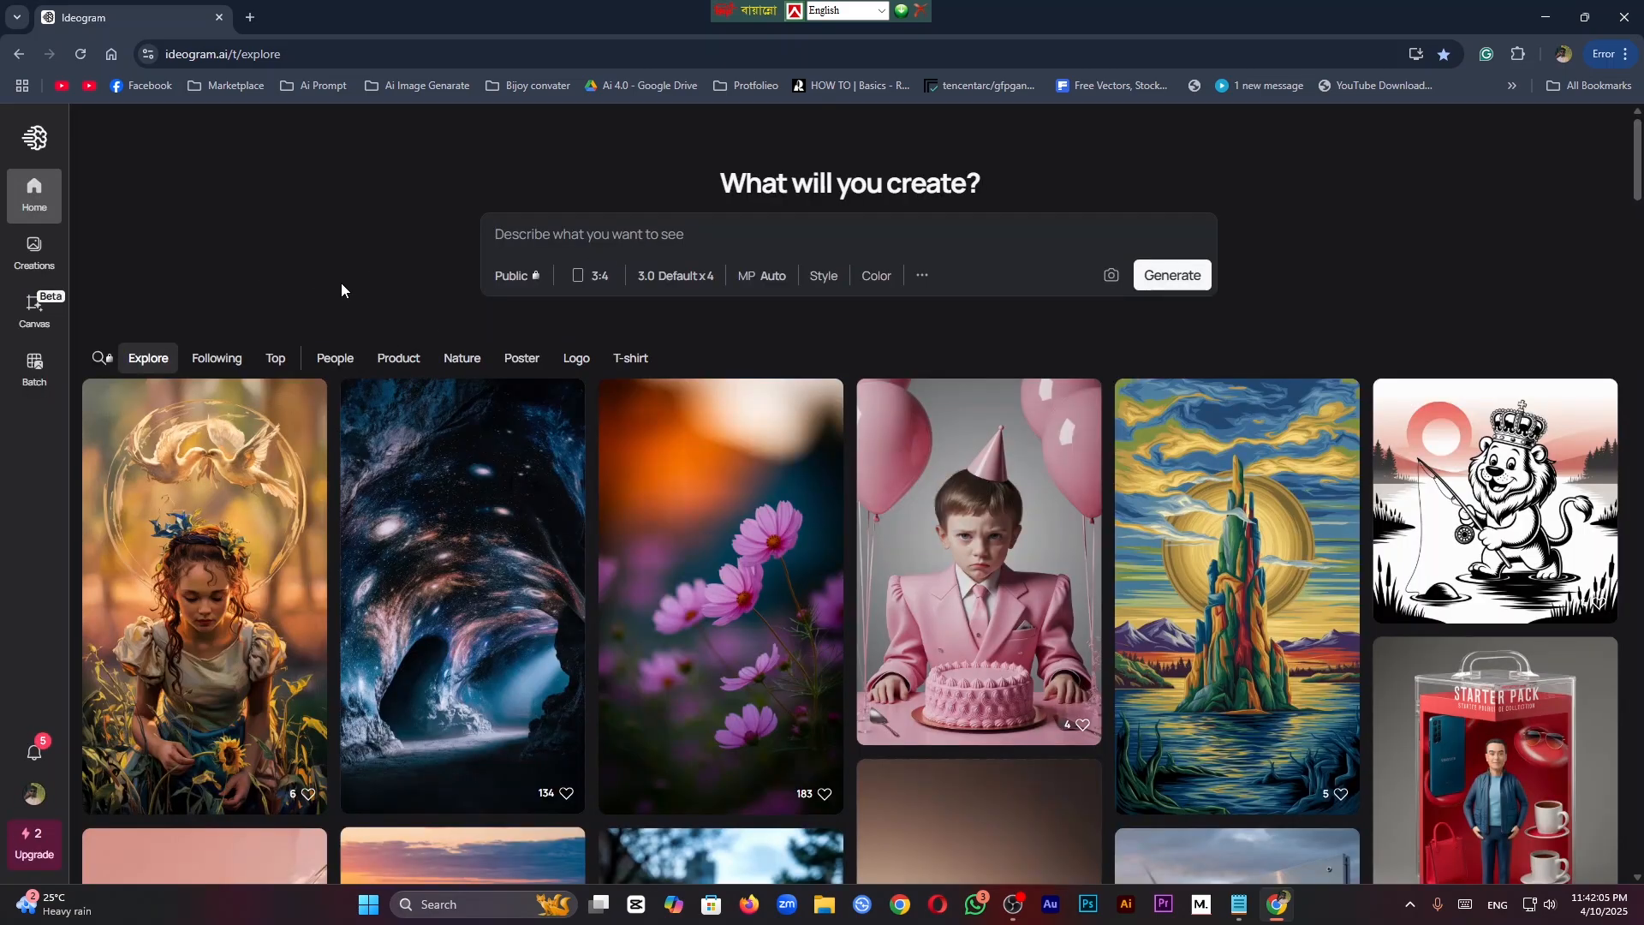
Step: Paste the copied DAD/KING T-shirt prompt into the image description and generate designs at the 3:4 aspect ratio
left_click(550, 229)
key("ctrl+v")
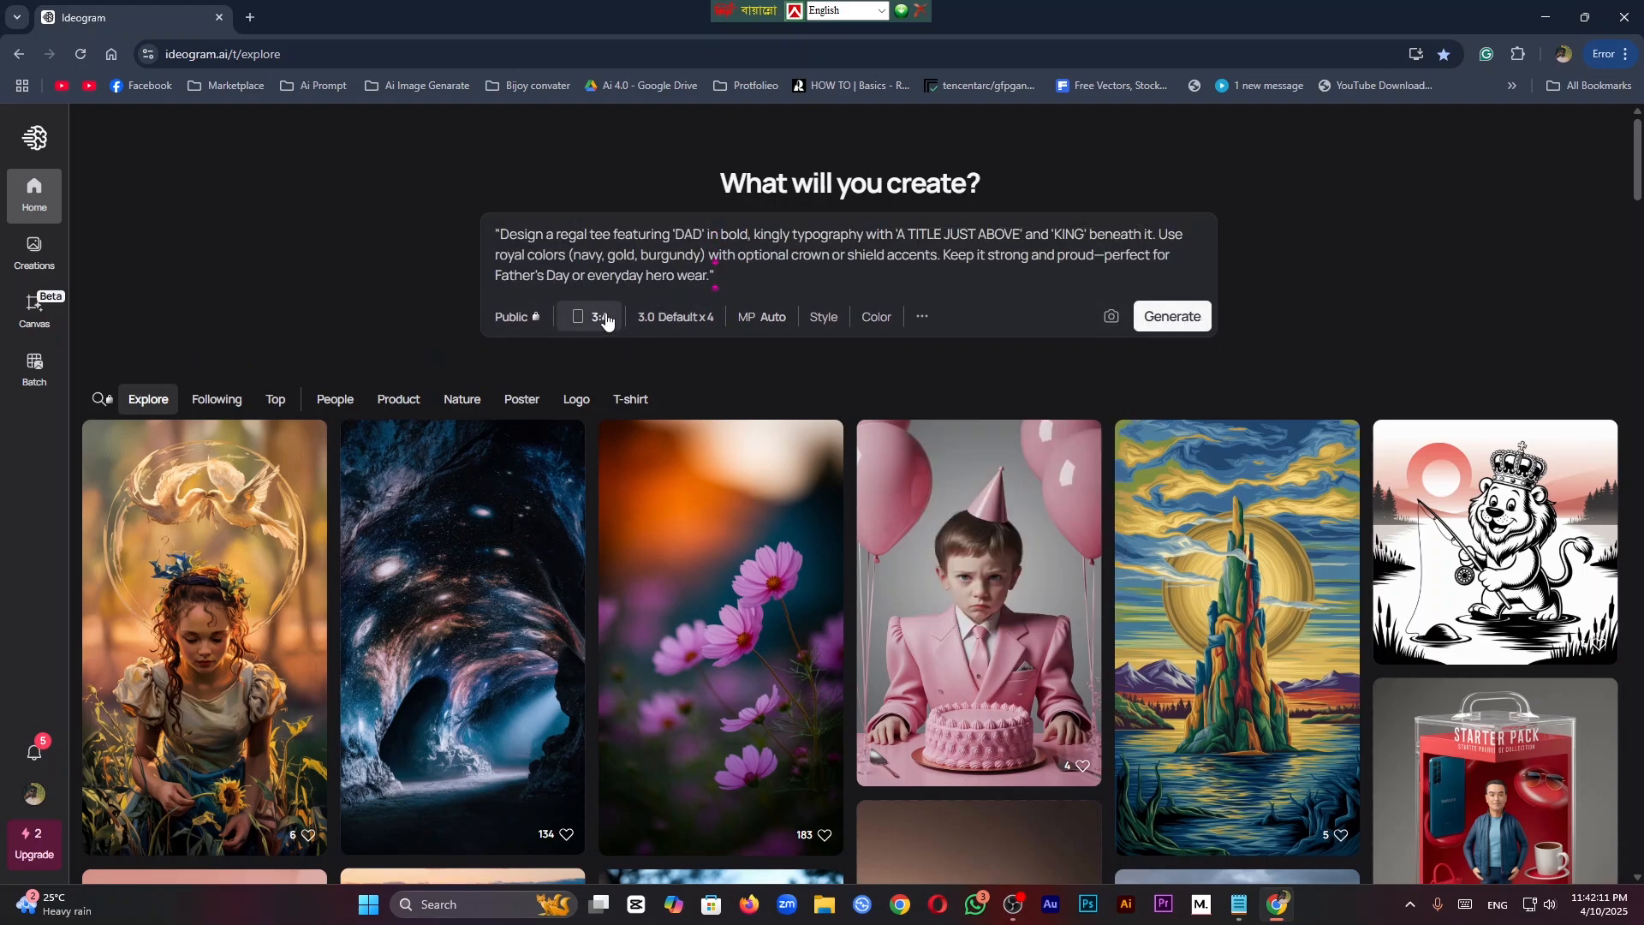
left_click(605, 319)
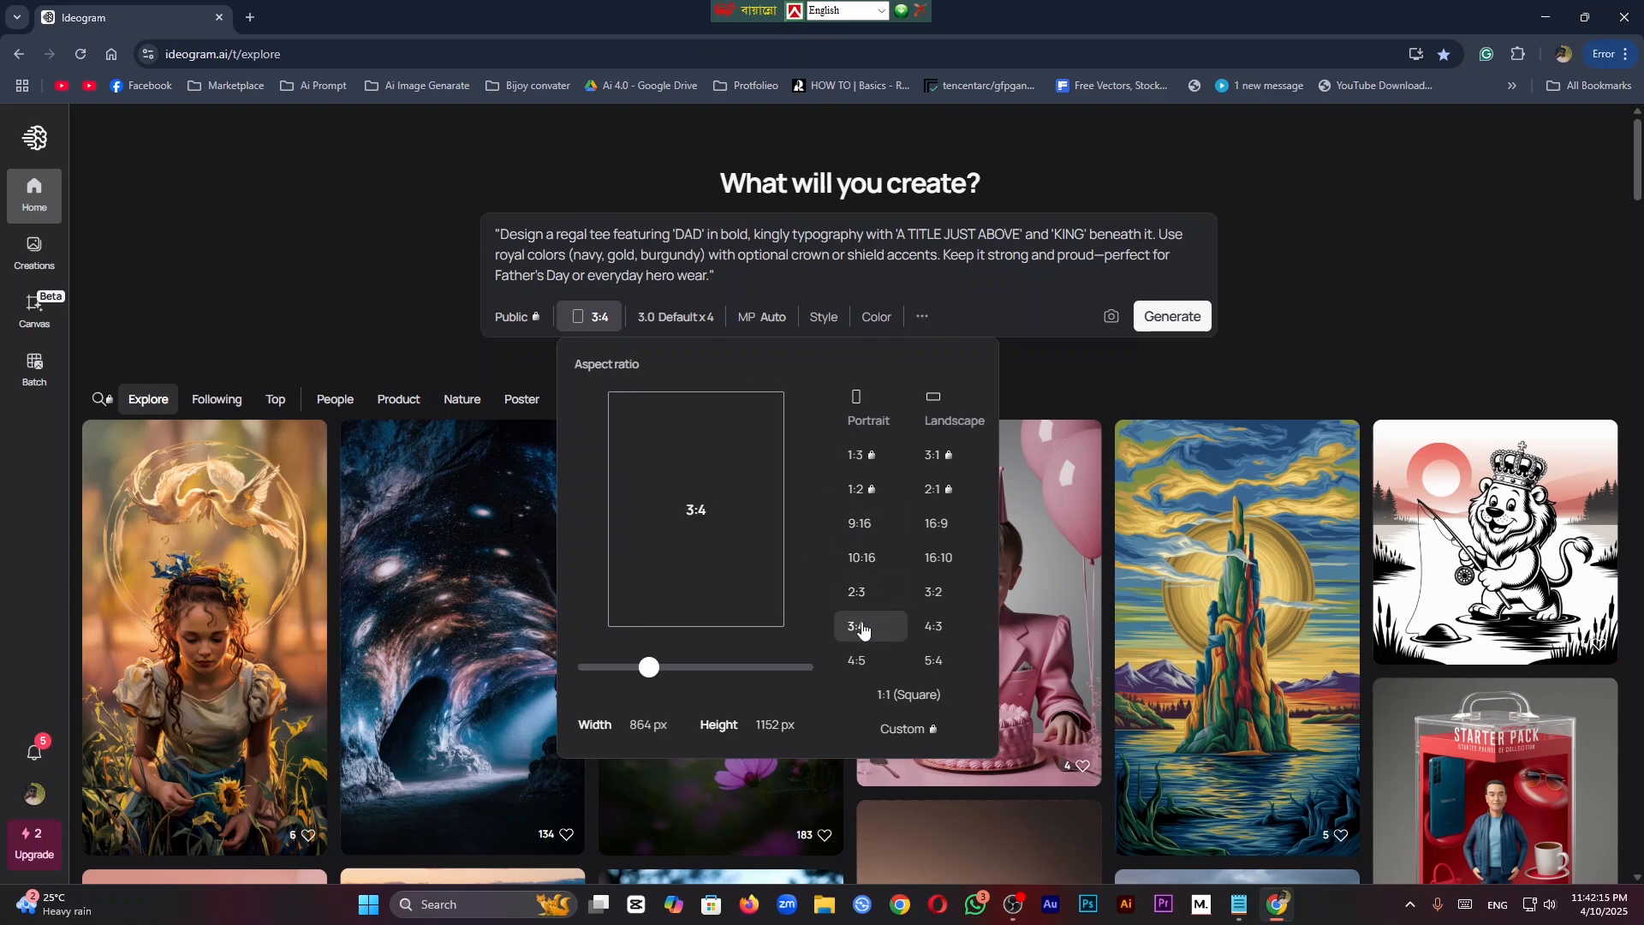
left_click(1211, 346)
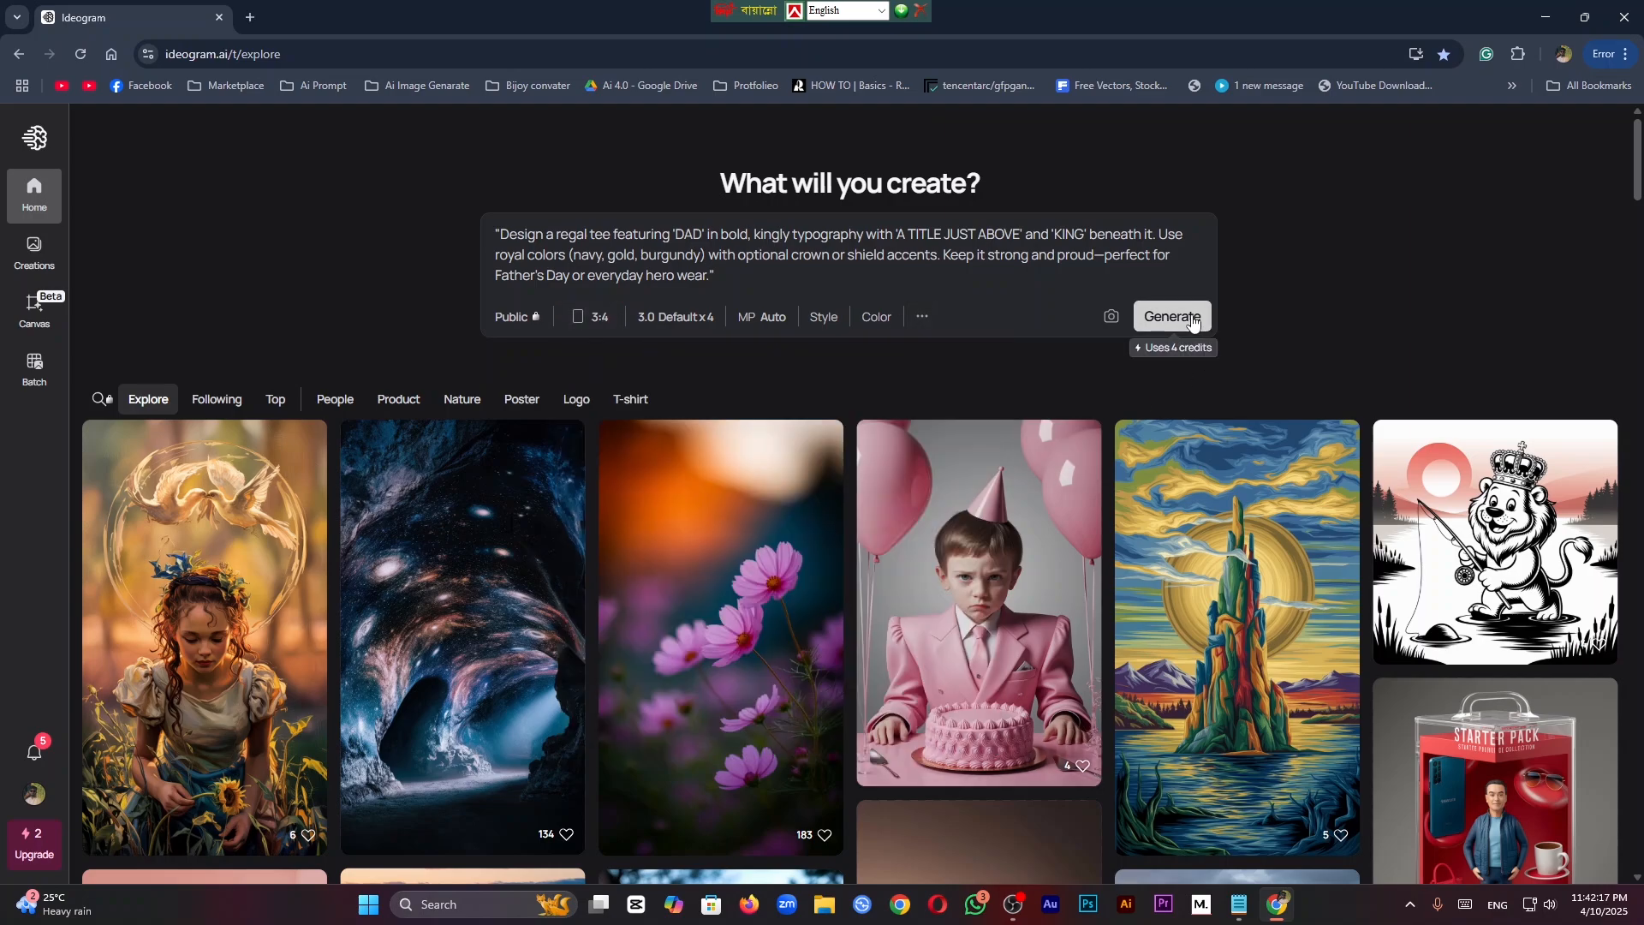
left_click(1193, 318)
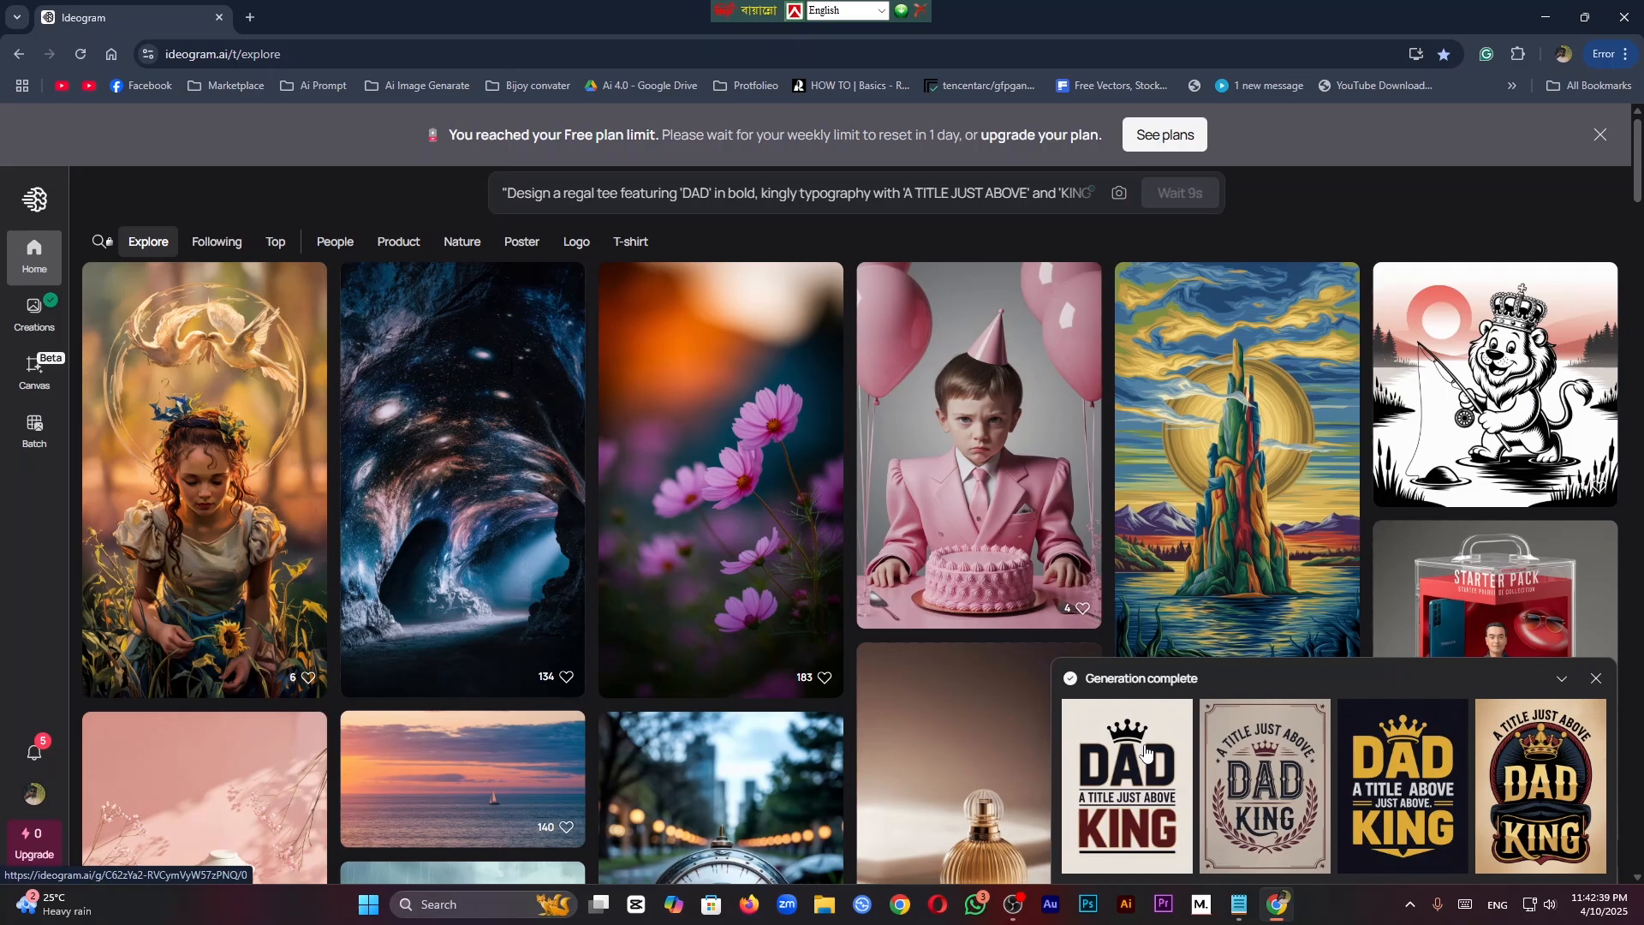
Step: Open the first generated design, with the black crown and burgundy KING lettering, and download it
left_click(1145, 752)
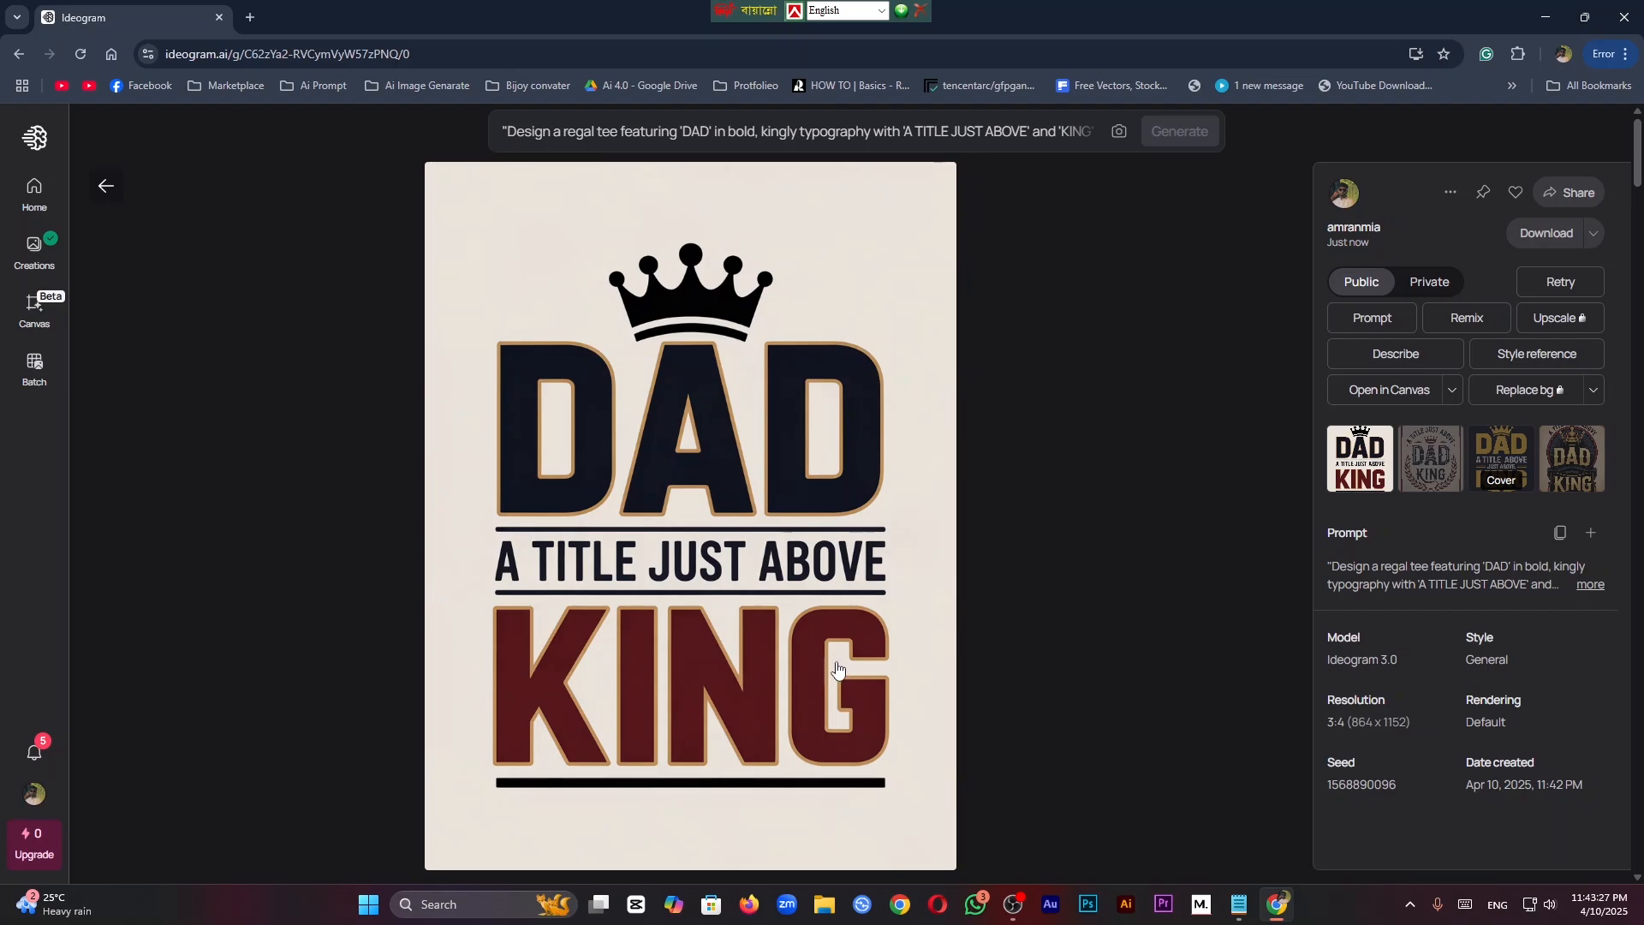
left_click(1450, 191)
left_click(1340, 622)
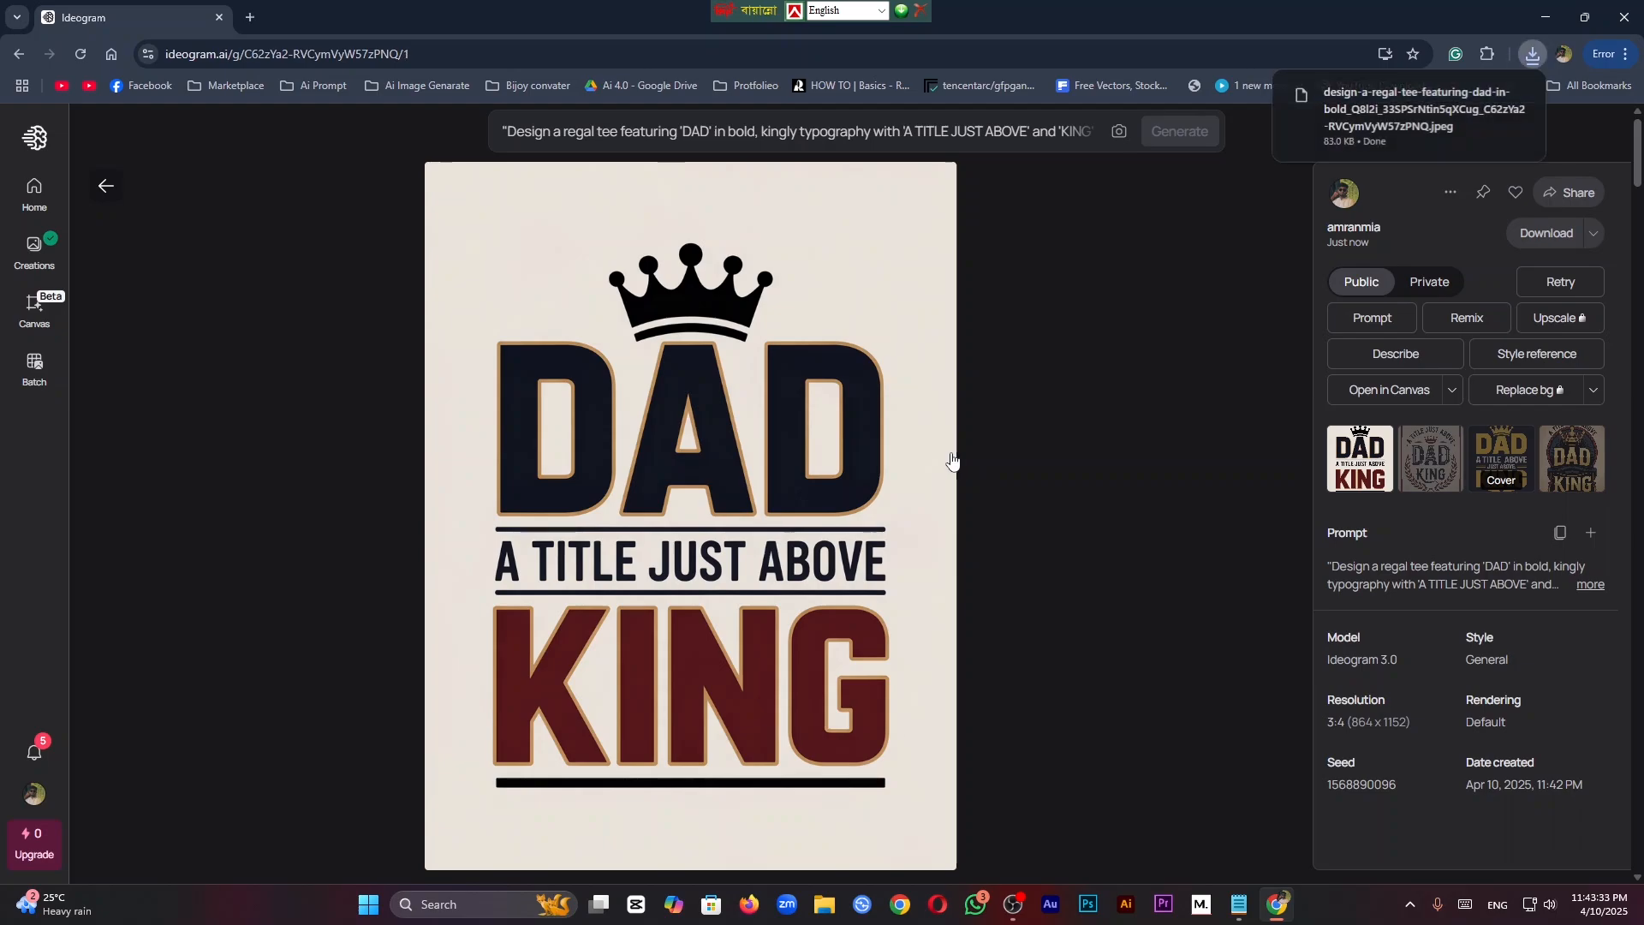
Step: View the other three generated design variations and return to the first one
left_click(1429, 462)
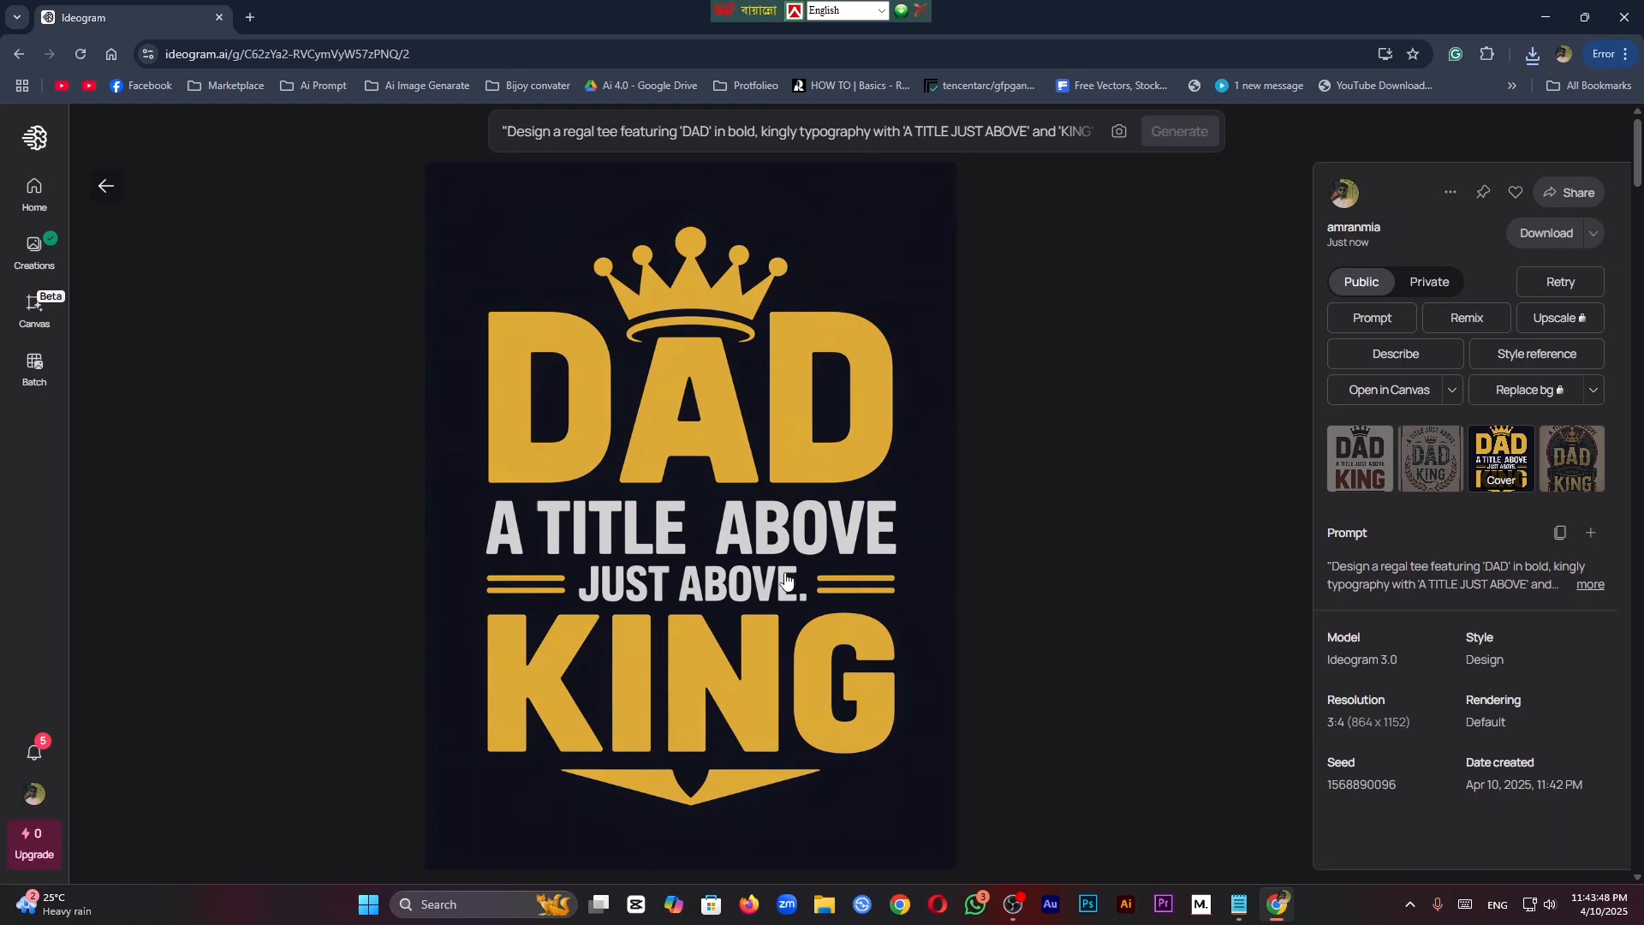
key("Right")
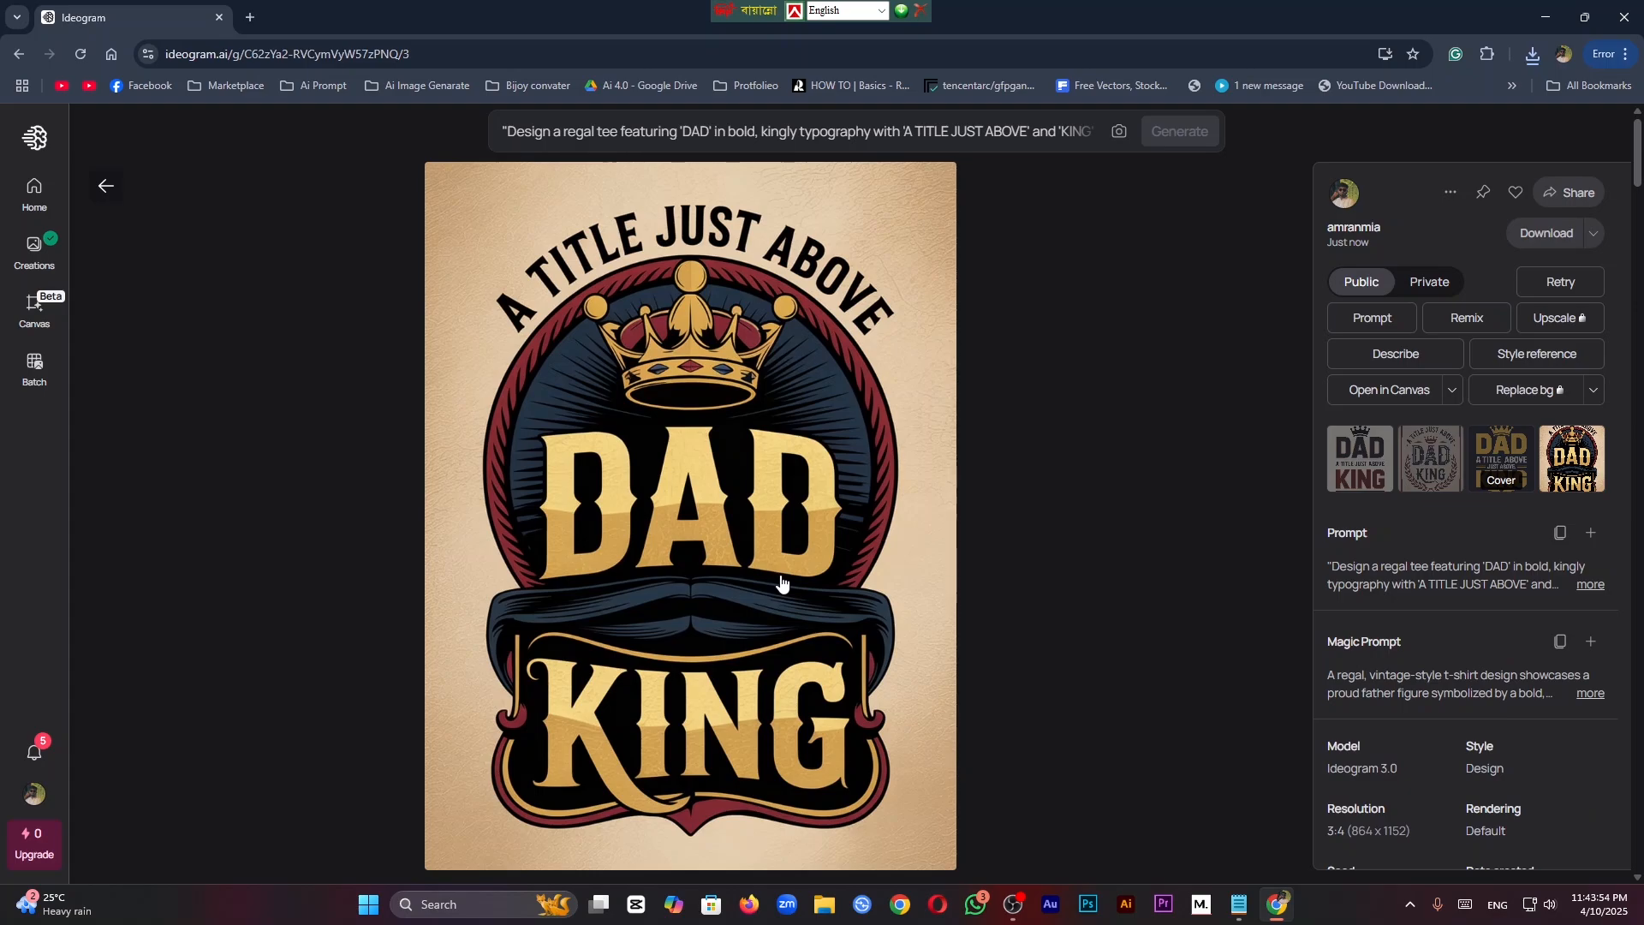
left_click(1376, 484)
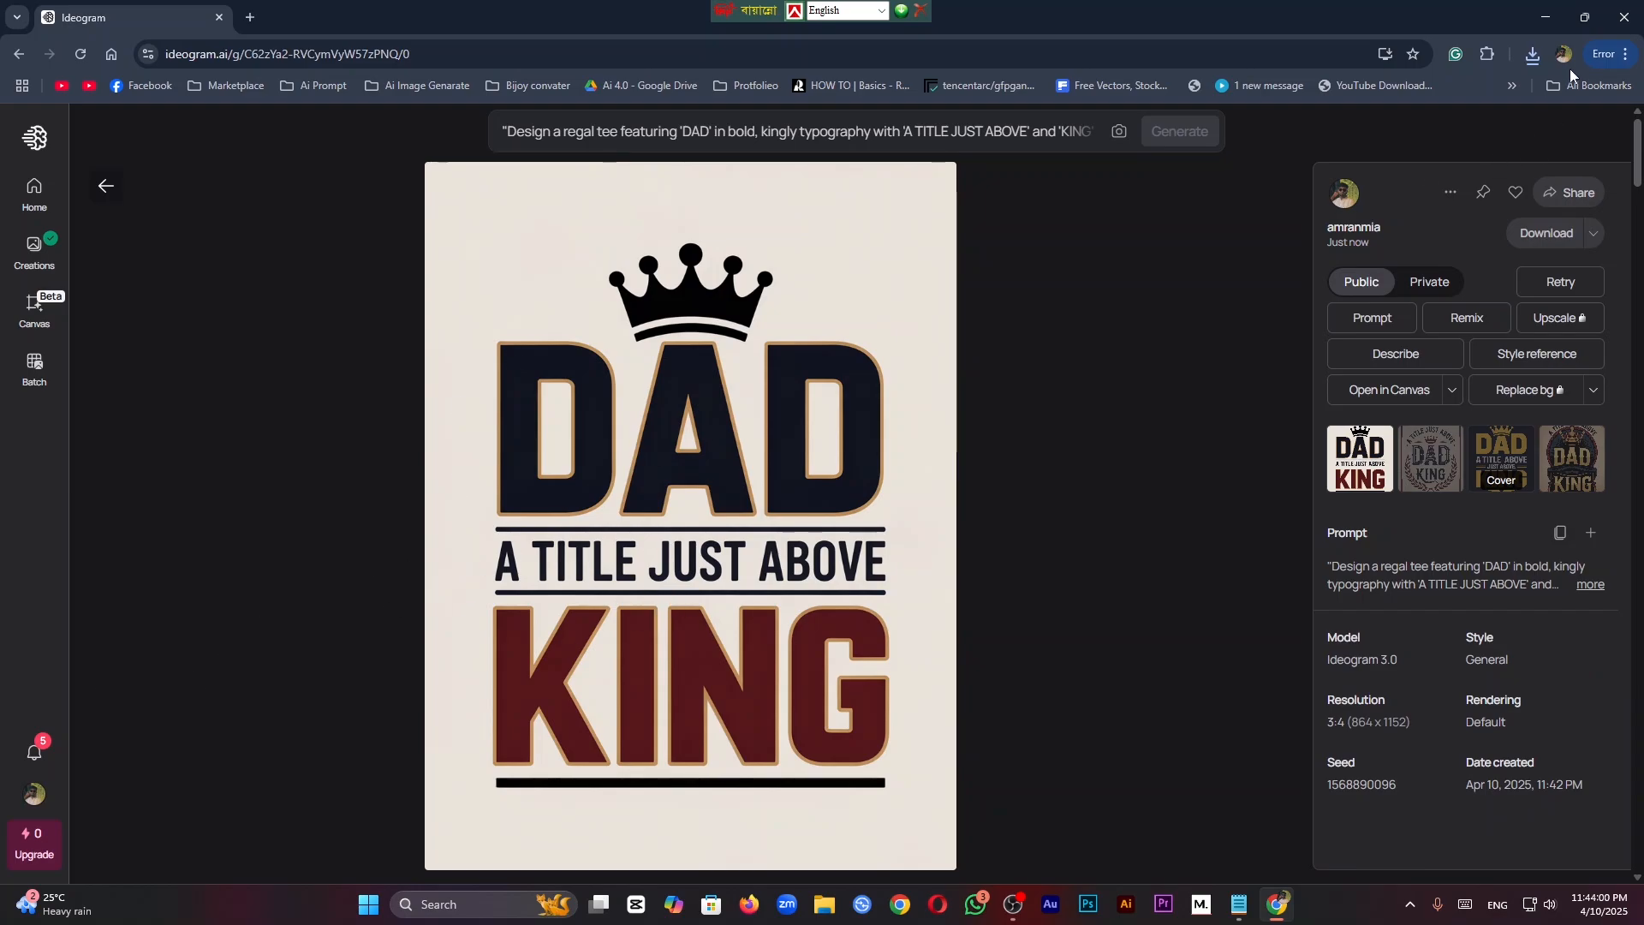
Step: Minimize the browser and open the downloaded DAD/KING design from the Downloads folder in Adobe Photoshop CC 2019
left_click(1546, 17)
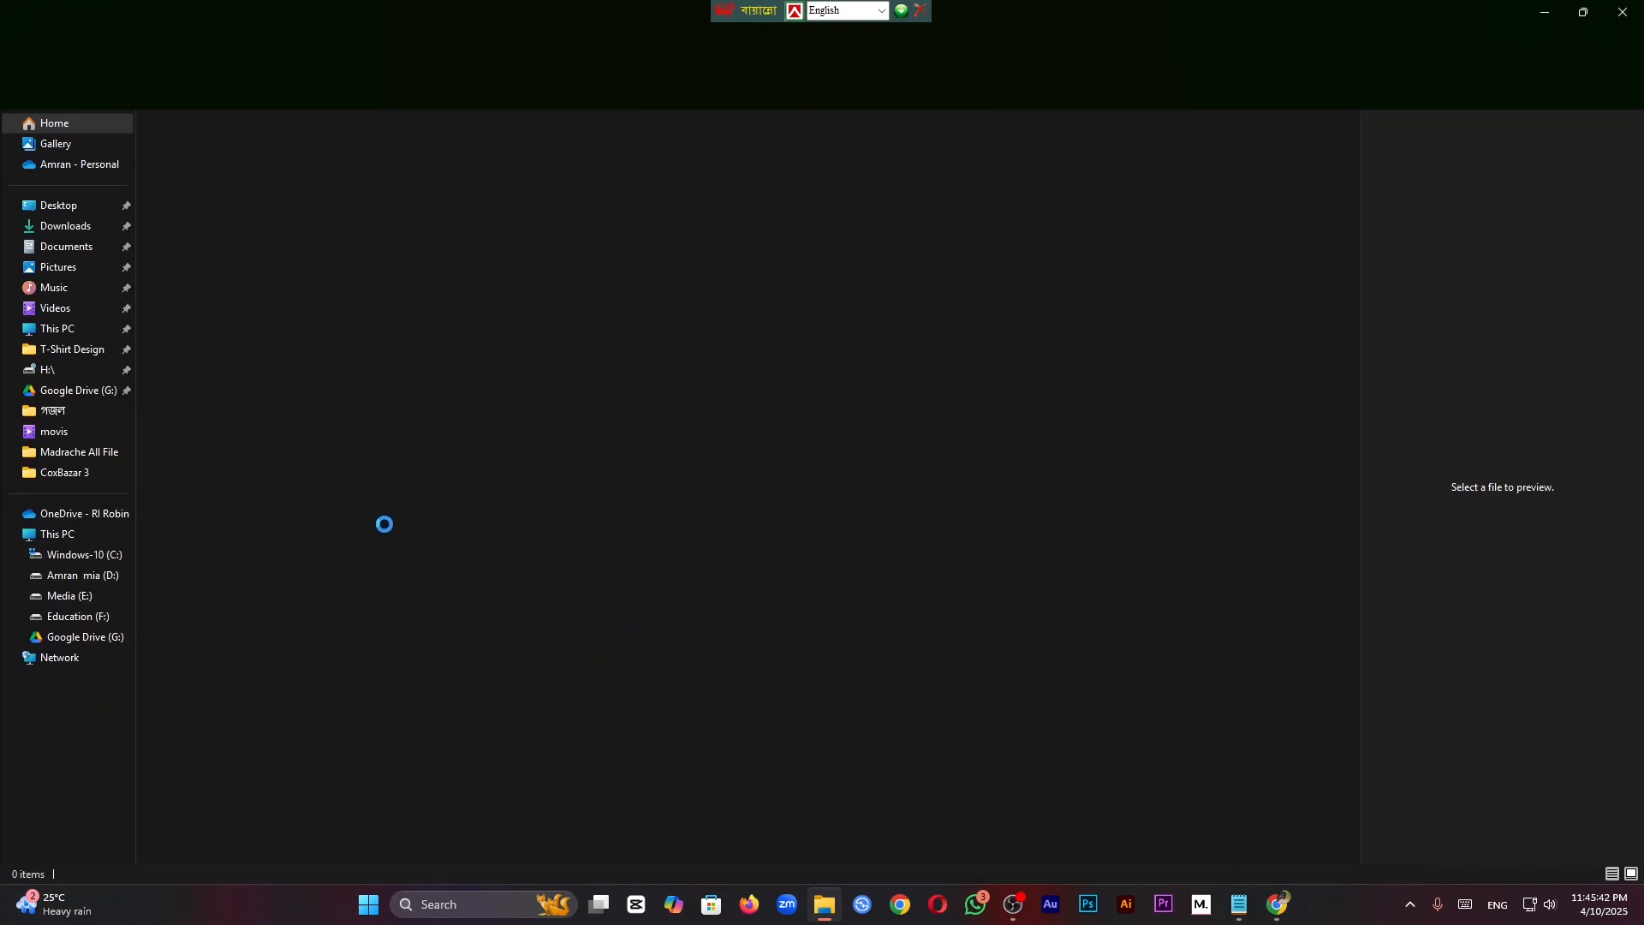
left_click(73, 229)
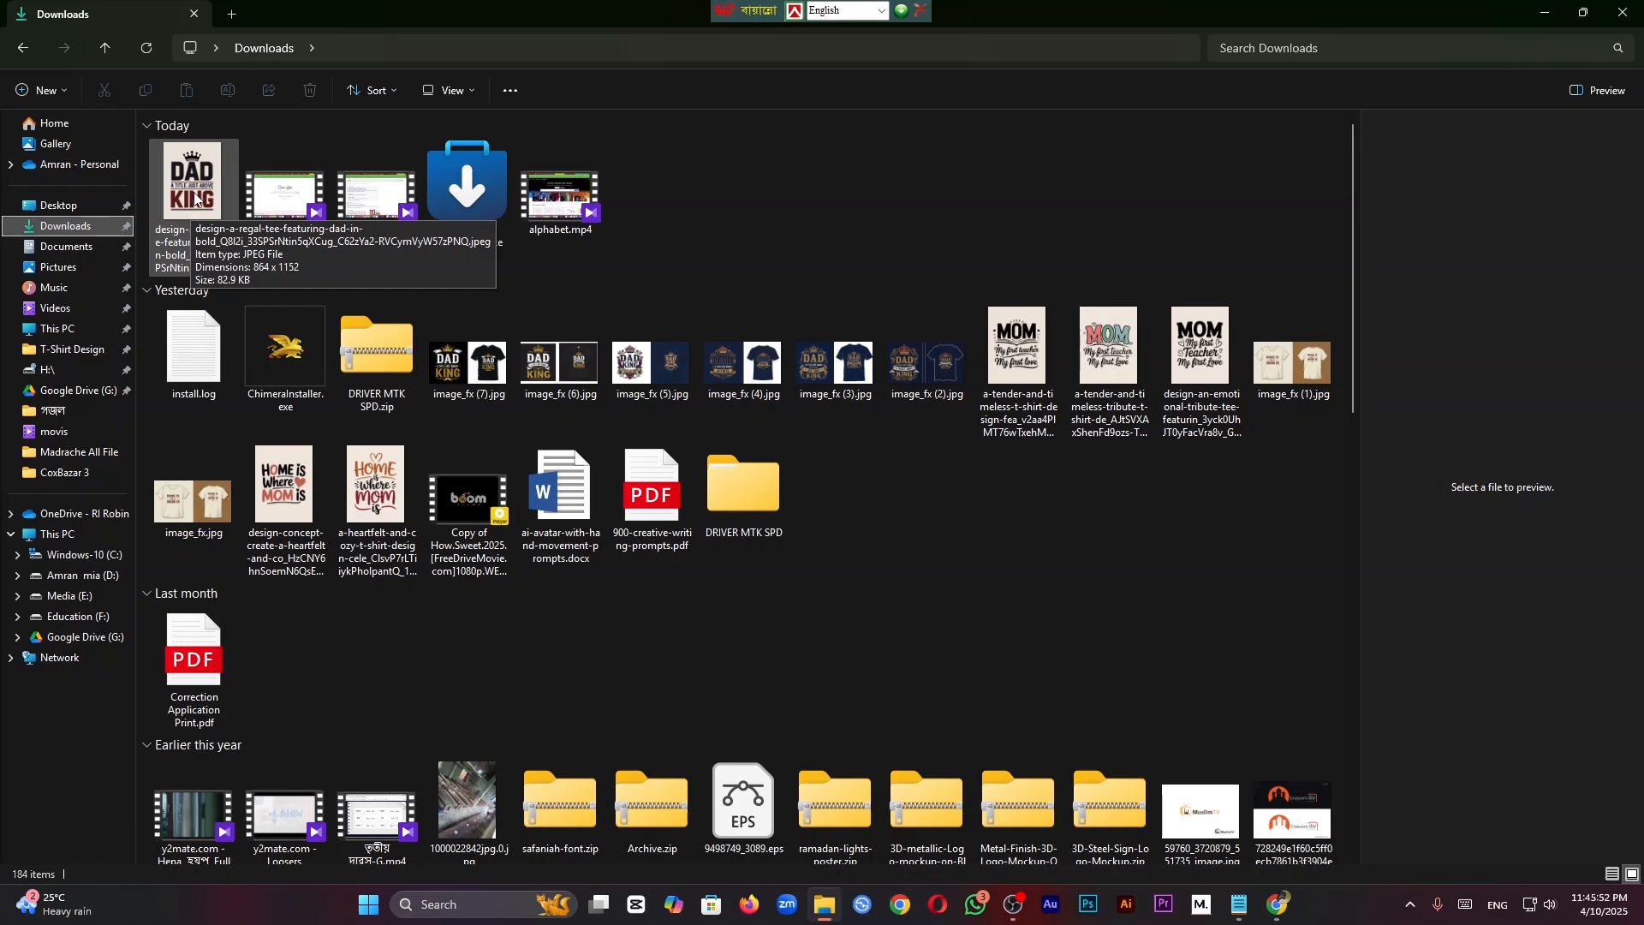
left_click(194, 193)
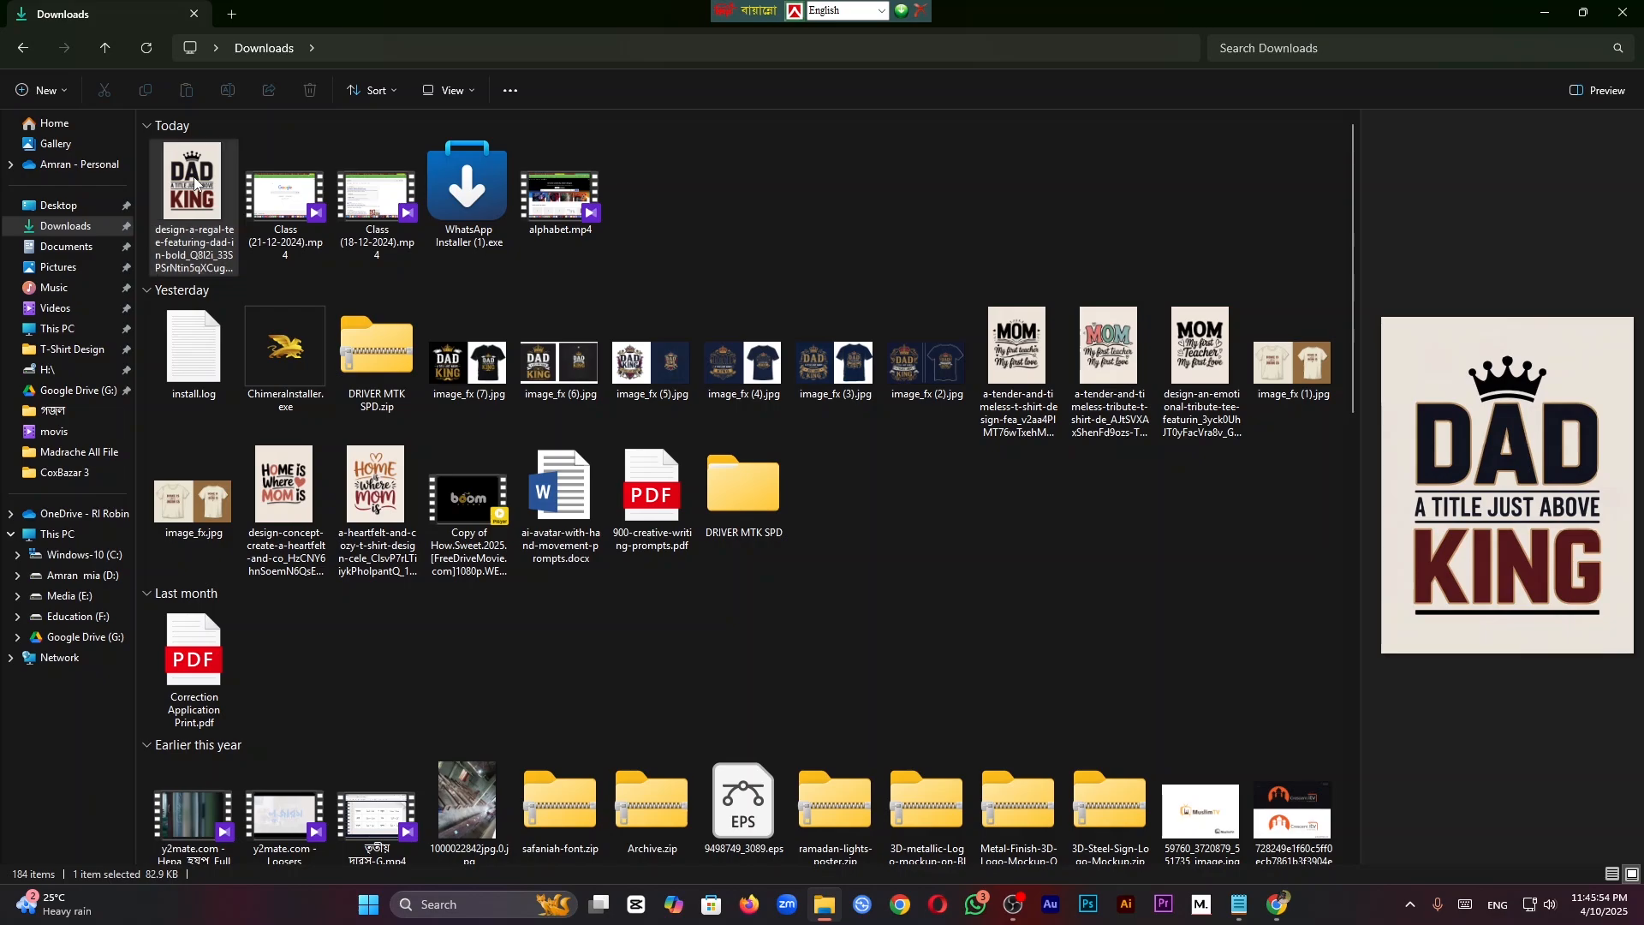
right_click(194, 177)
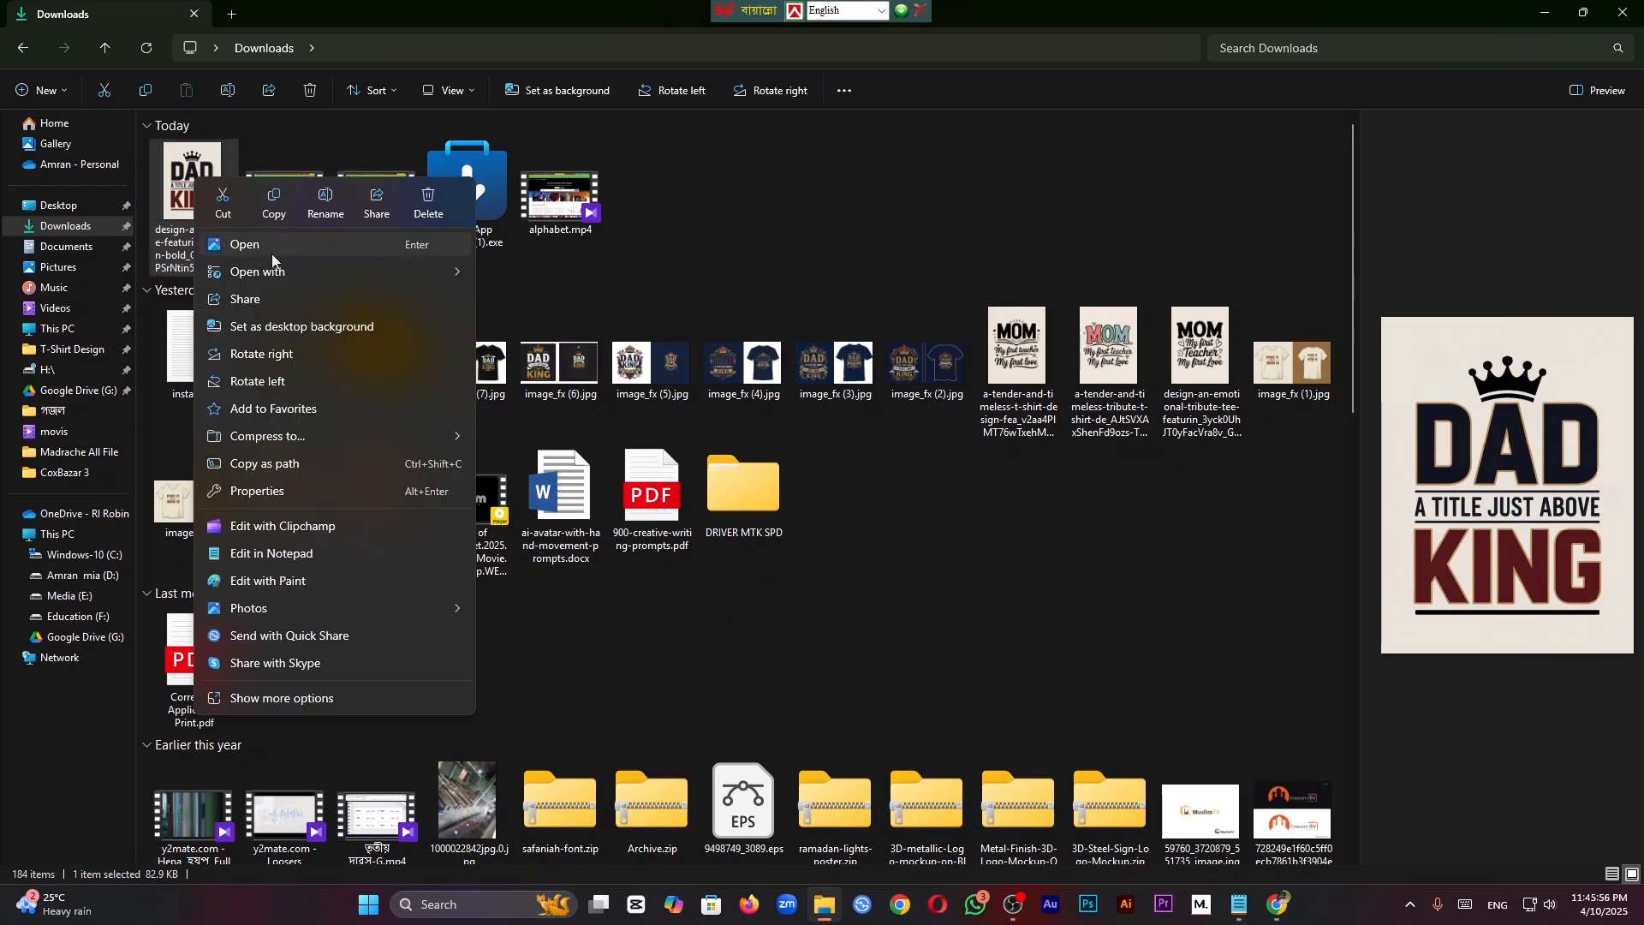
mouse_move(331, 274)
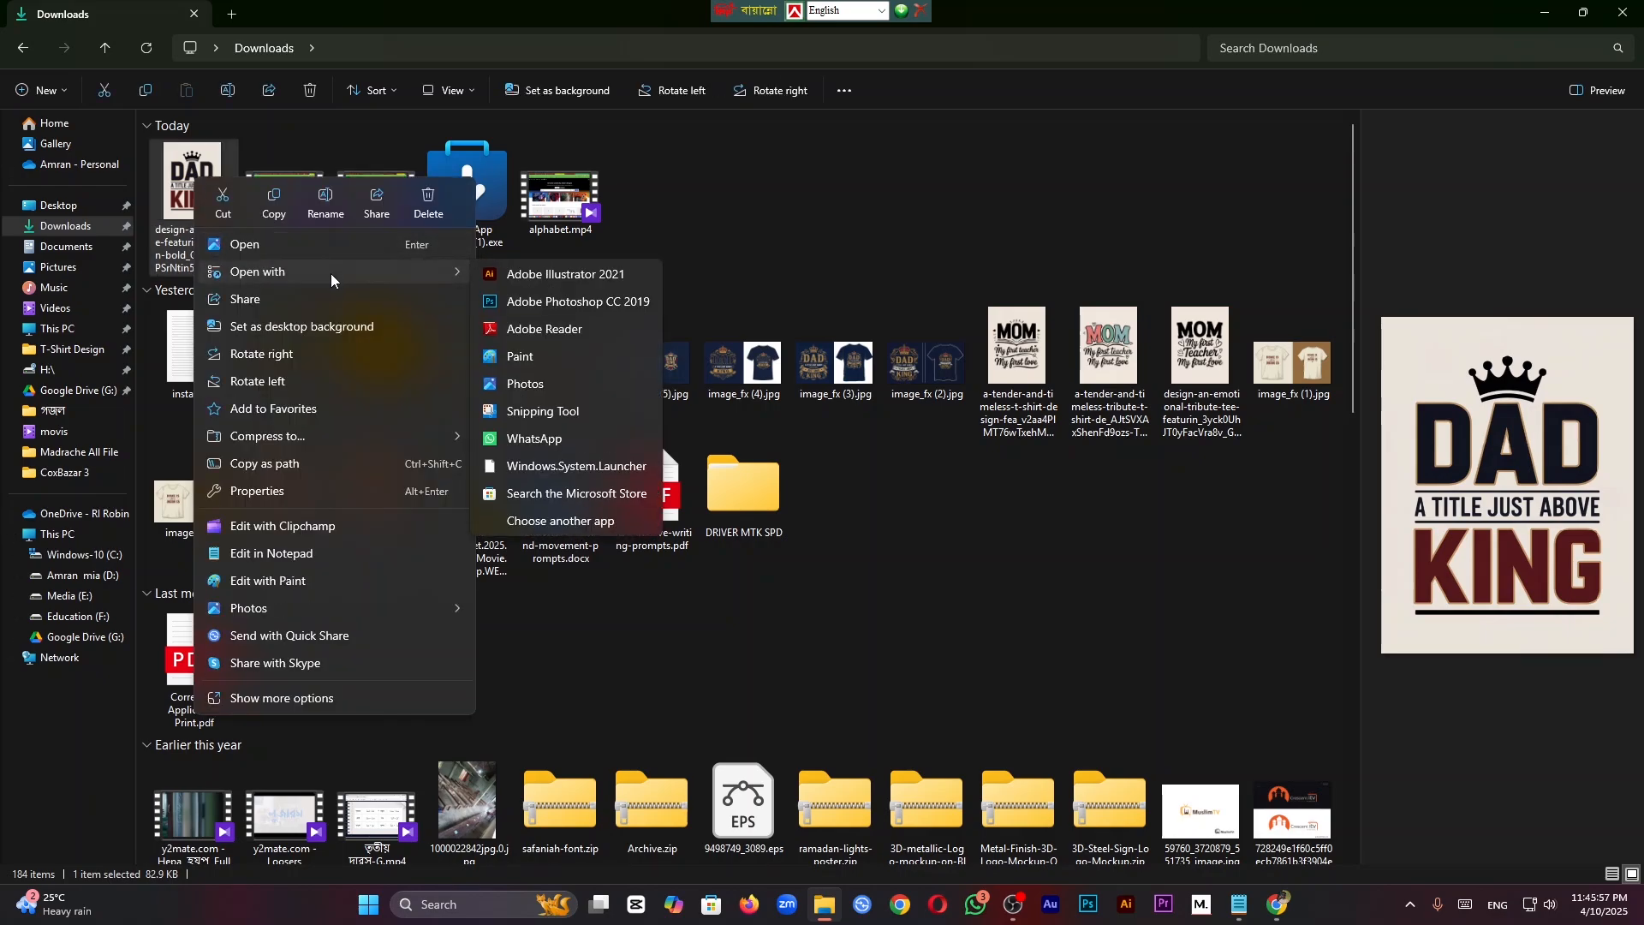
left_click(591, 302)
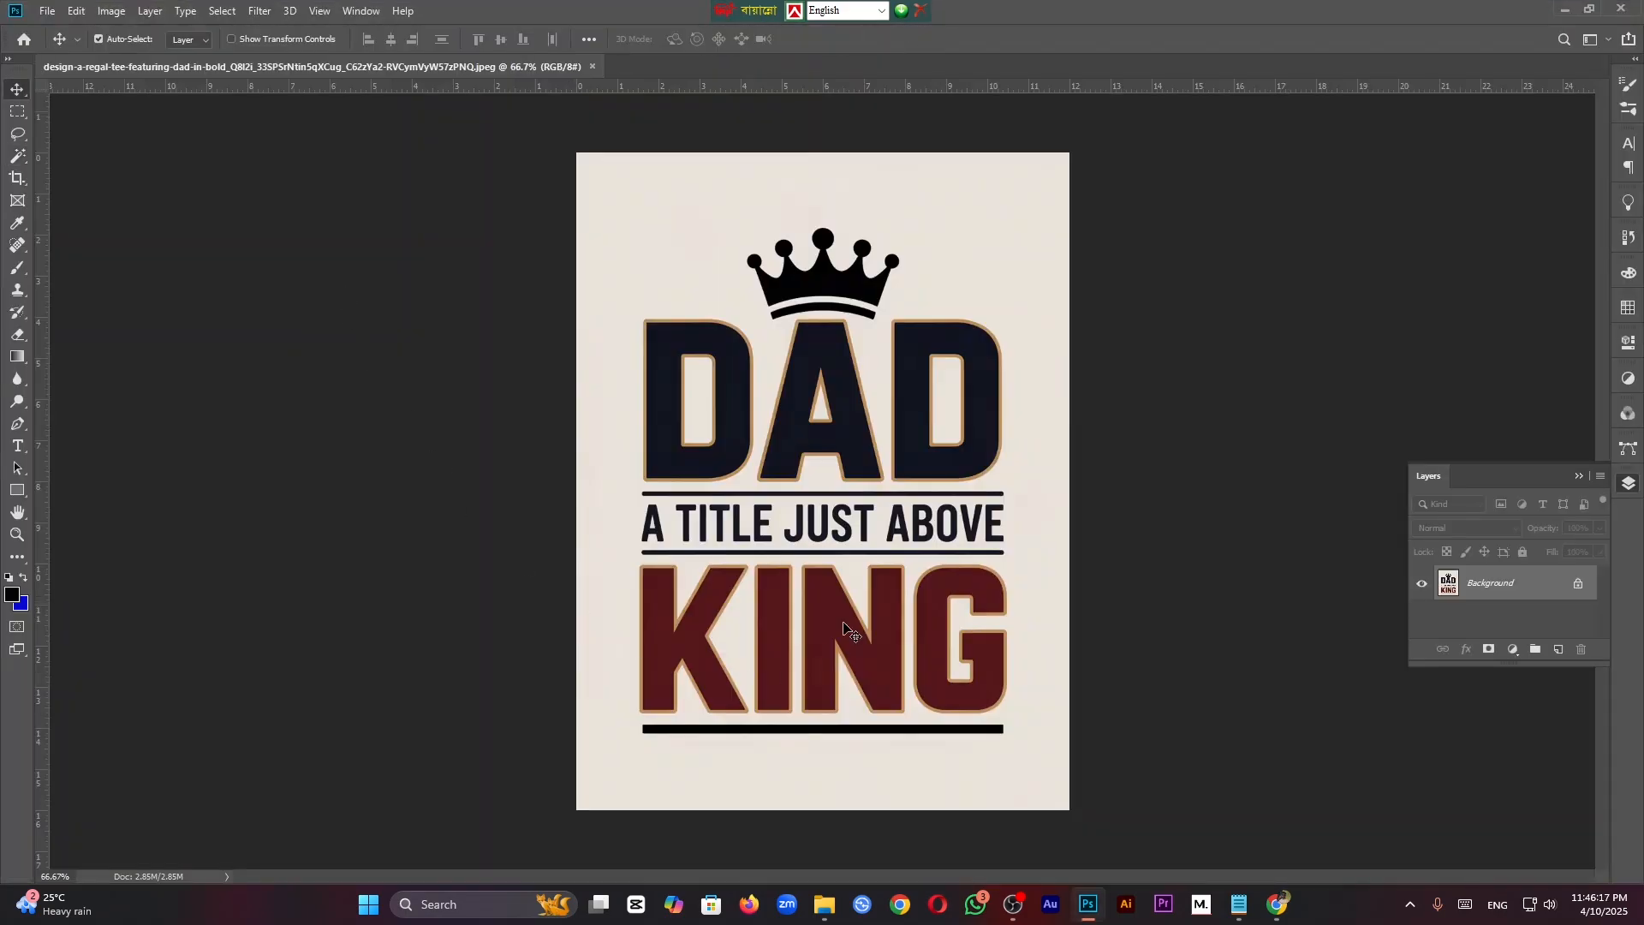
Step: Resample the image to a resolution of 300 pixels/inch and fit the whole design in view
left_click(112, 11)
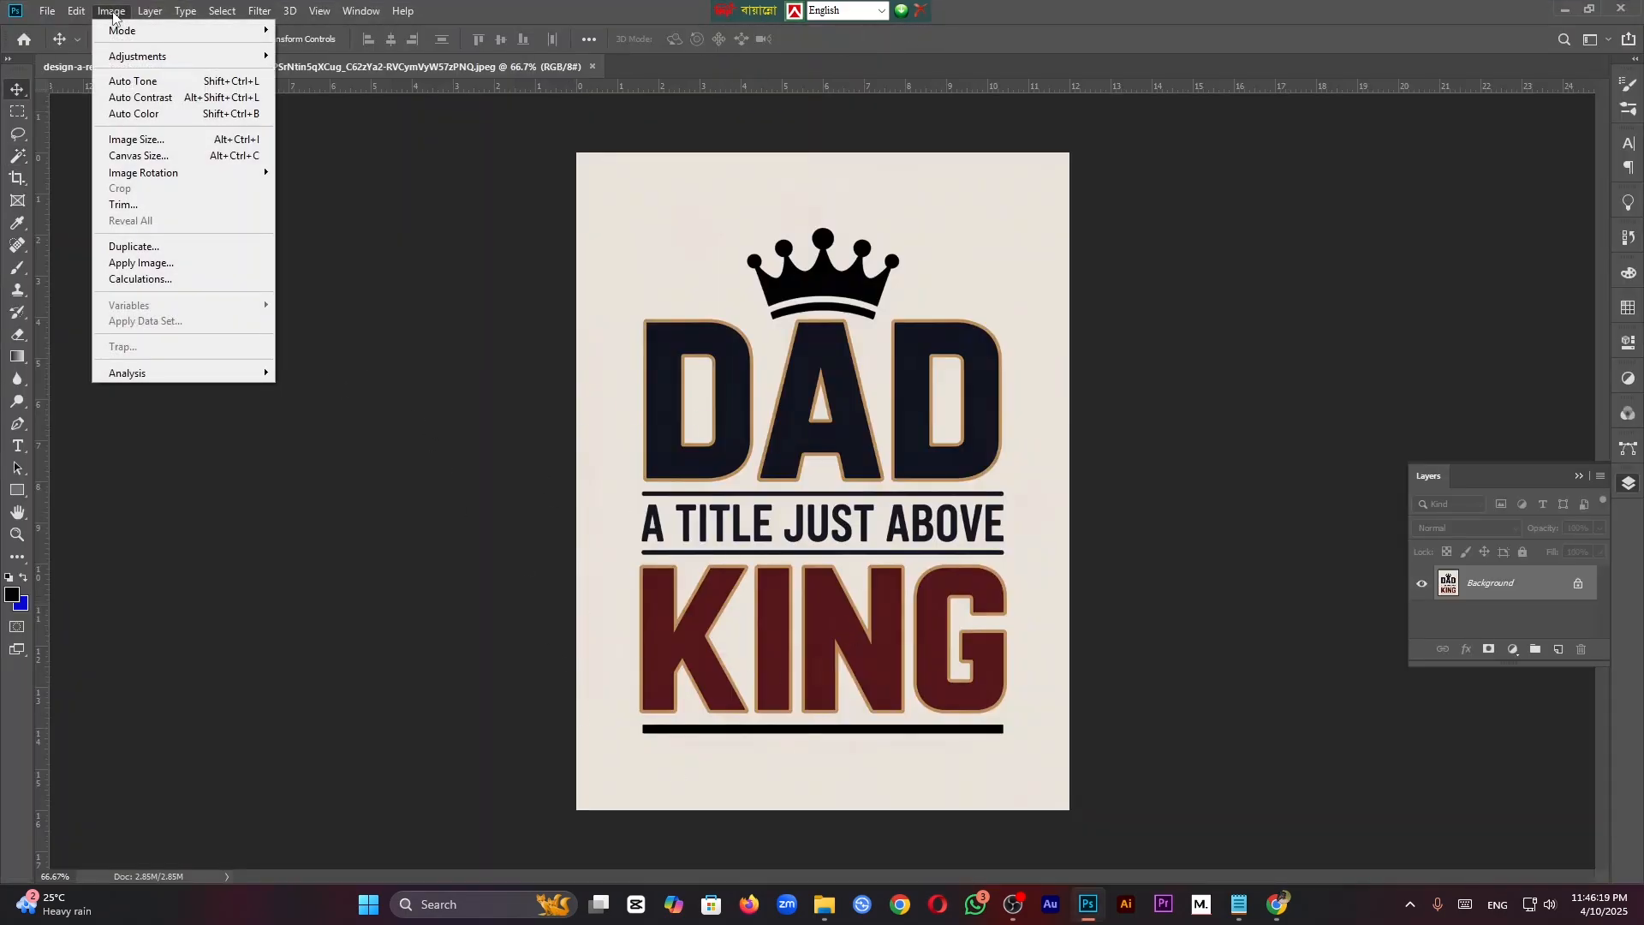
left_click(159, 142)
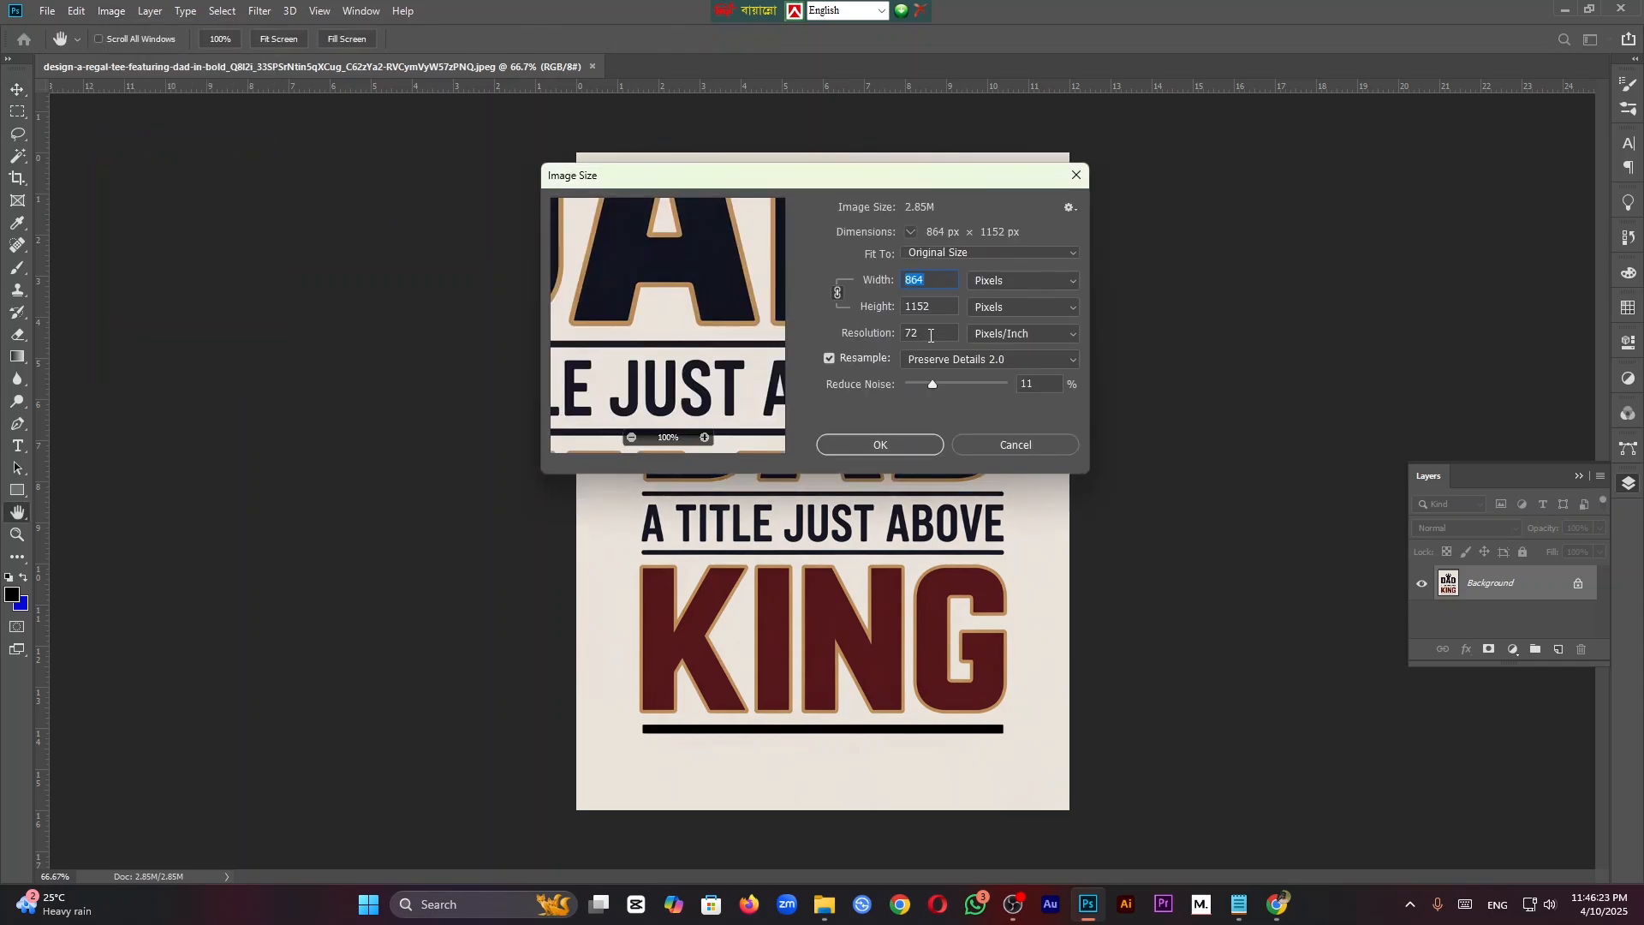
double_click(931, 334)
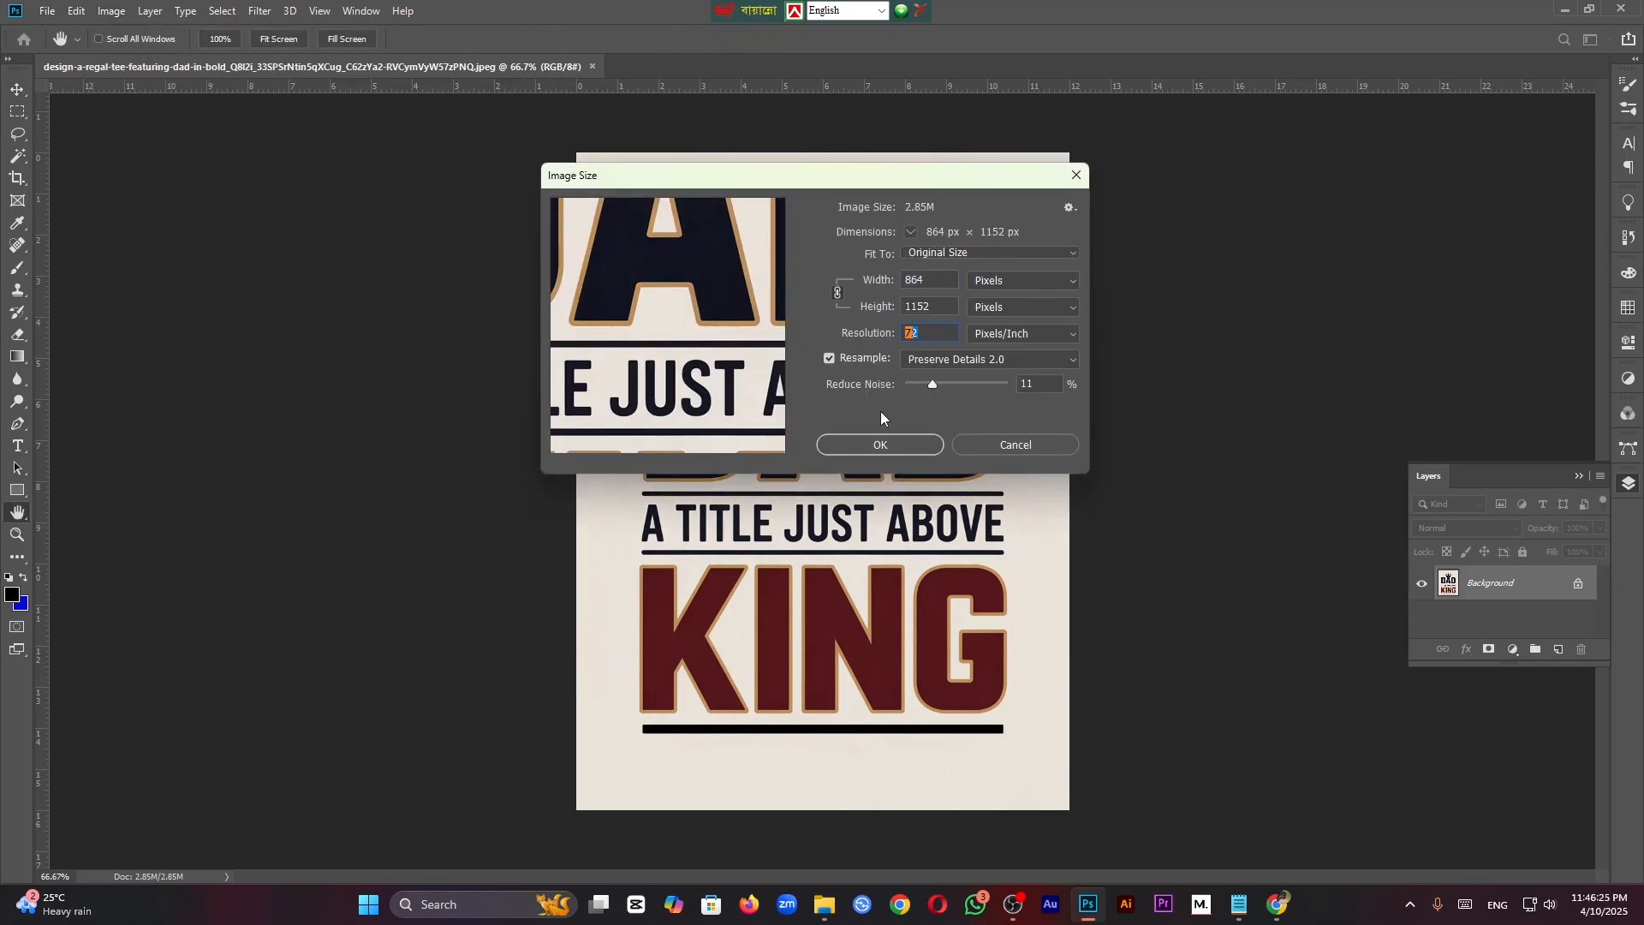
type("300")
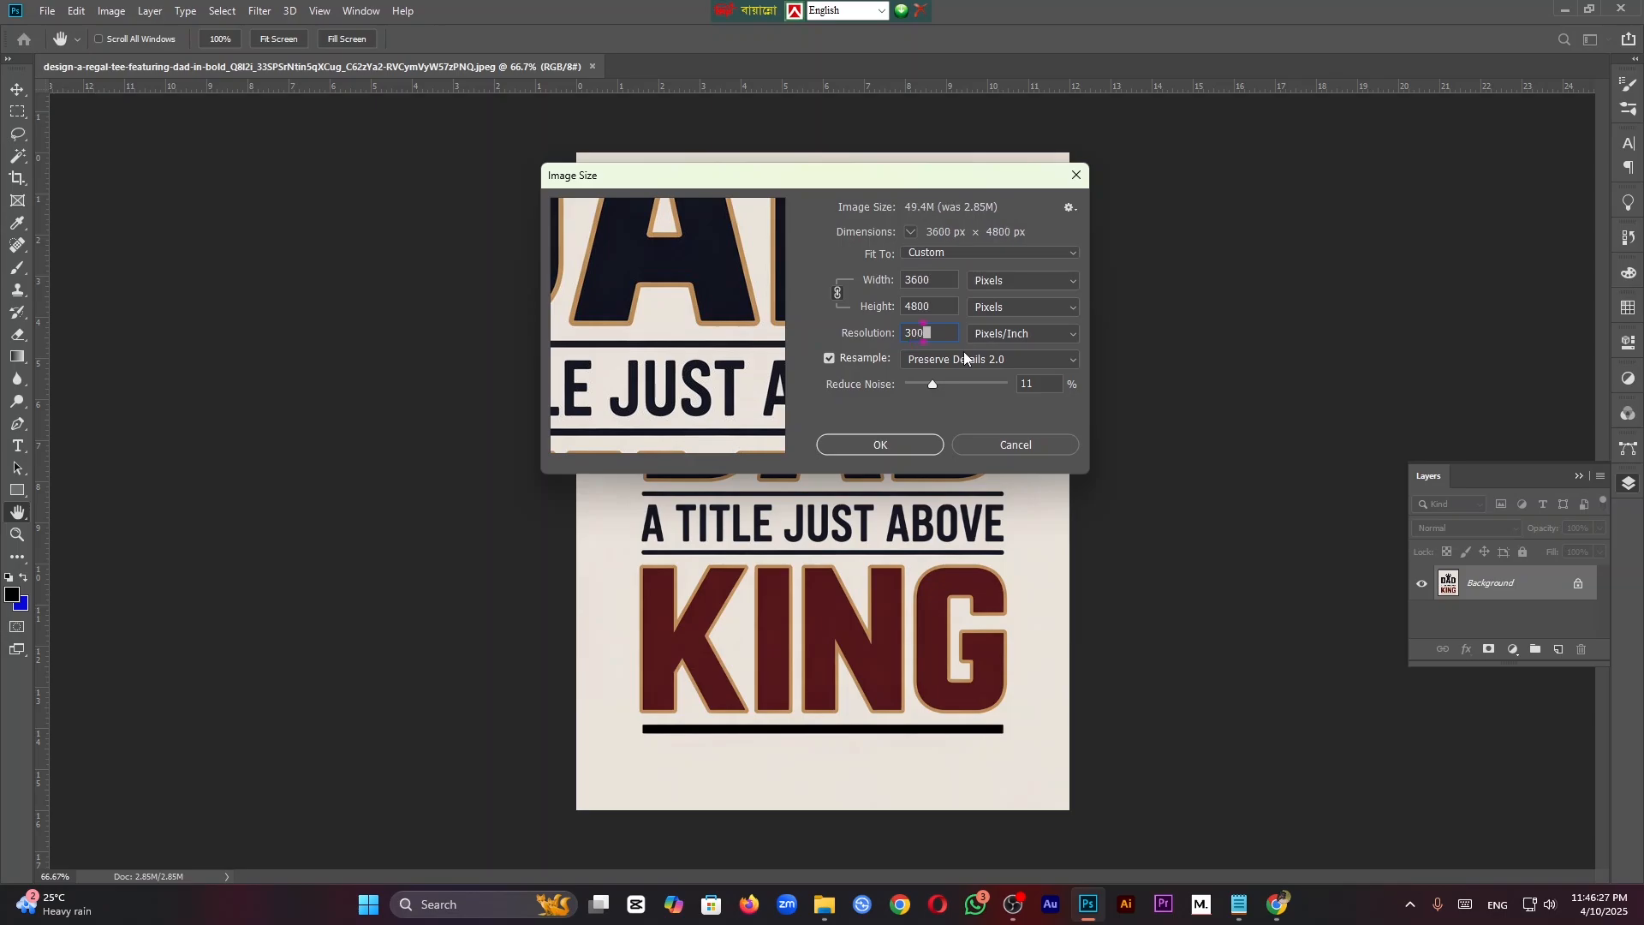
left_click(906, 445)
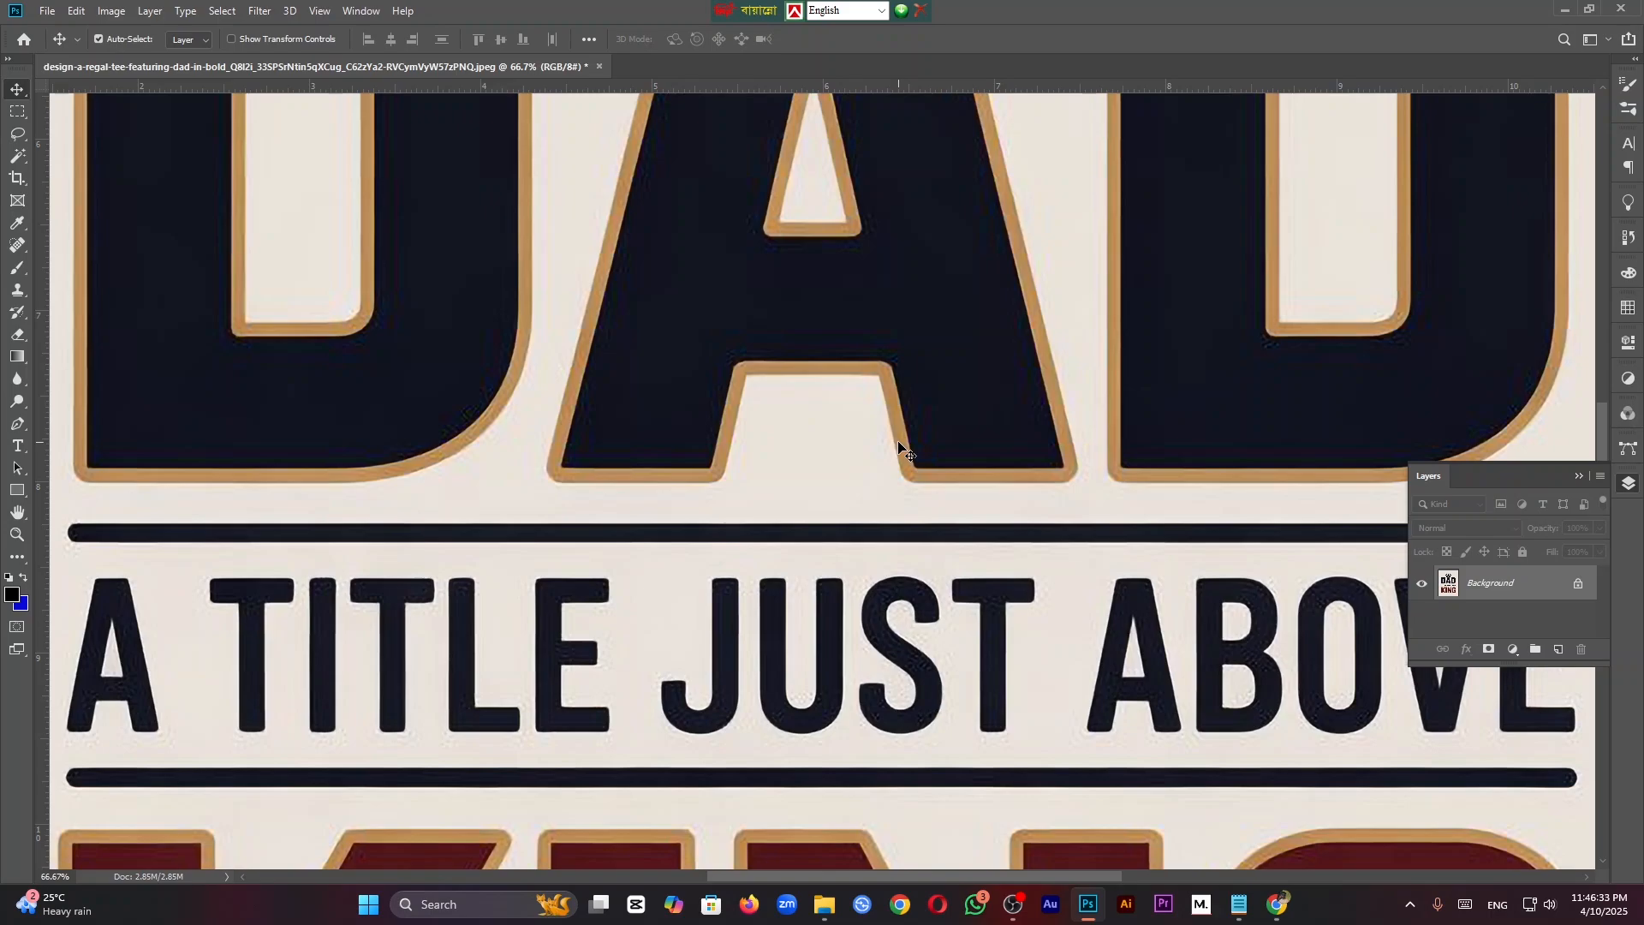
key("ctrl+0")
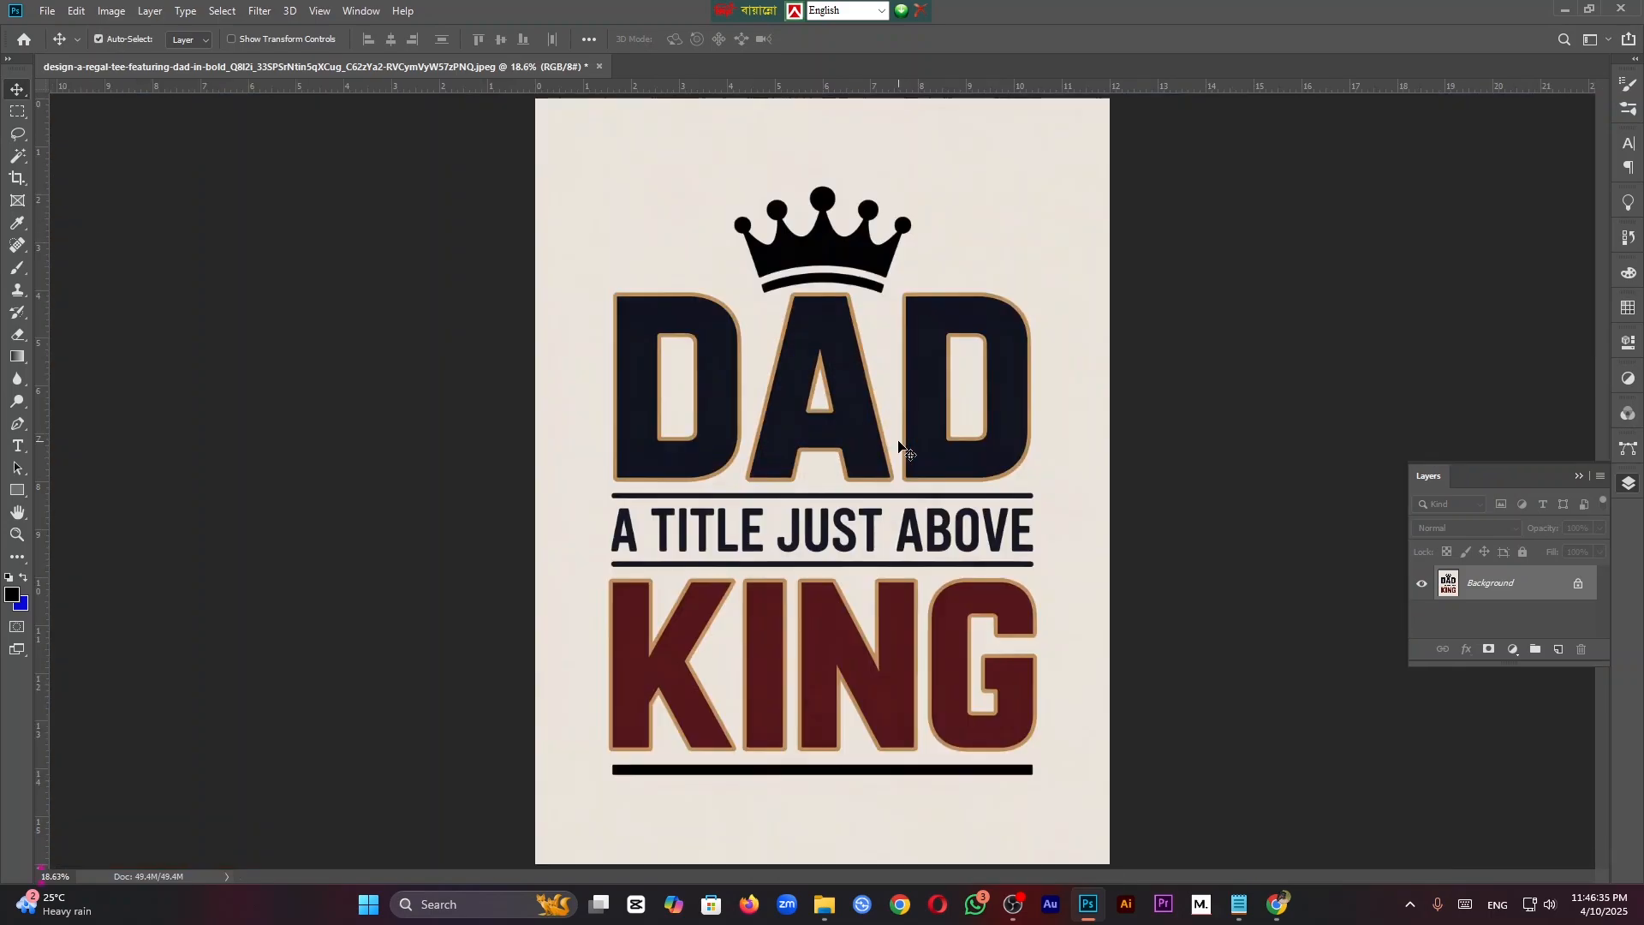
Step: Save the resized design as a JPEG at maximum quality 12 and return to the Downloads folder
key("ctrl+s")
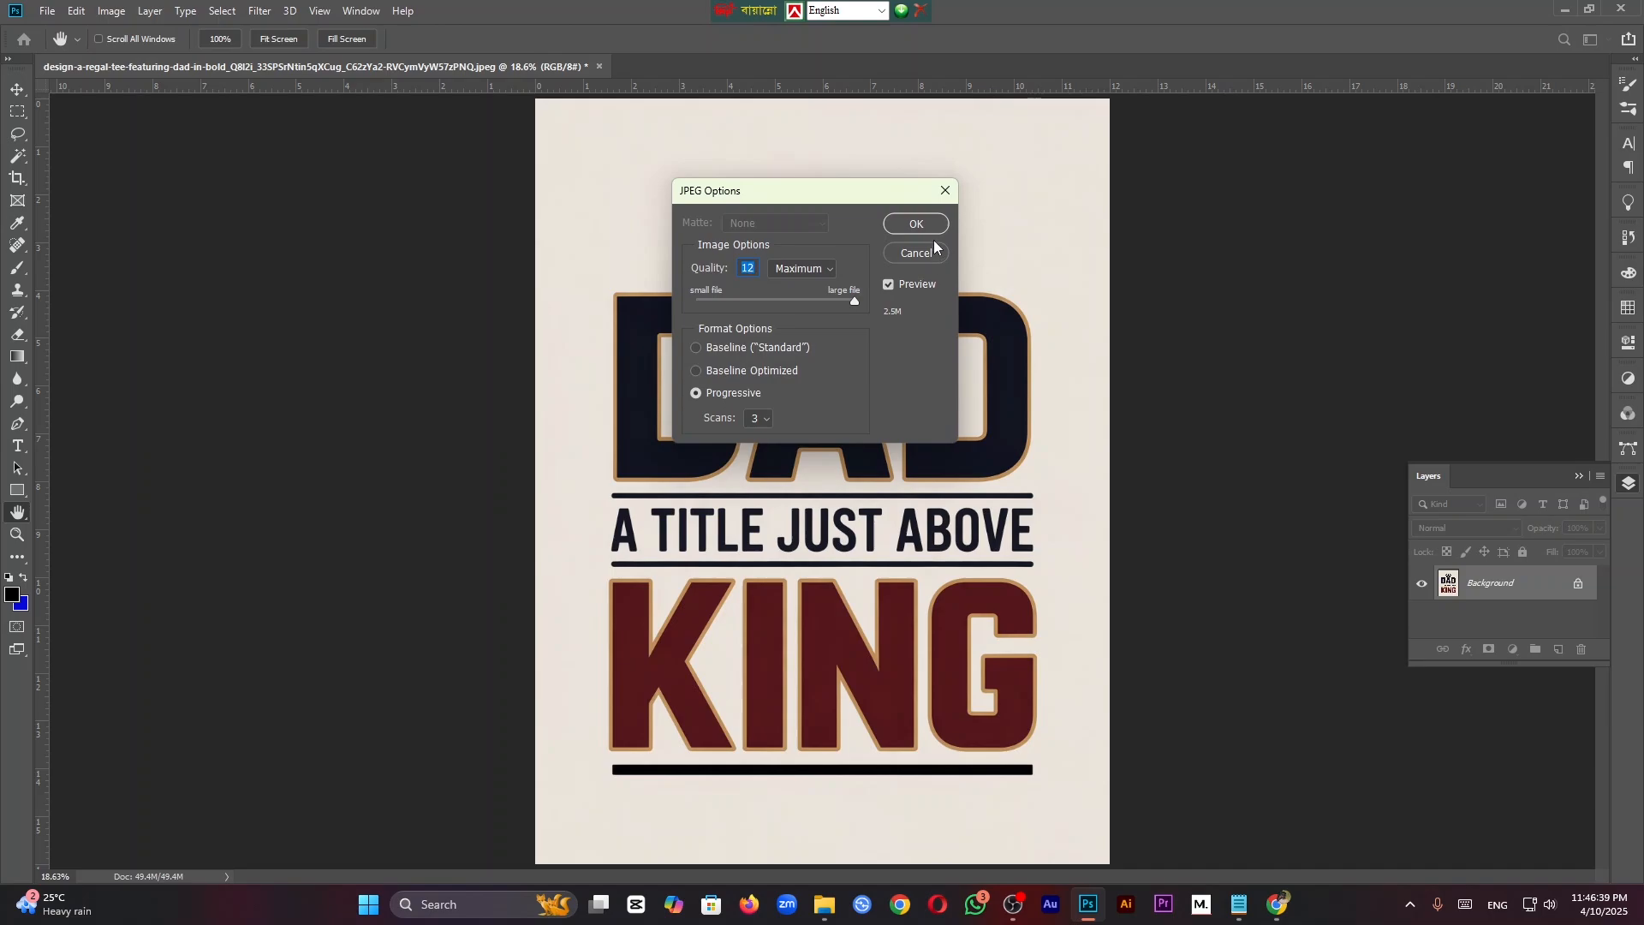
left_click(915, 224)
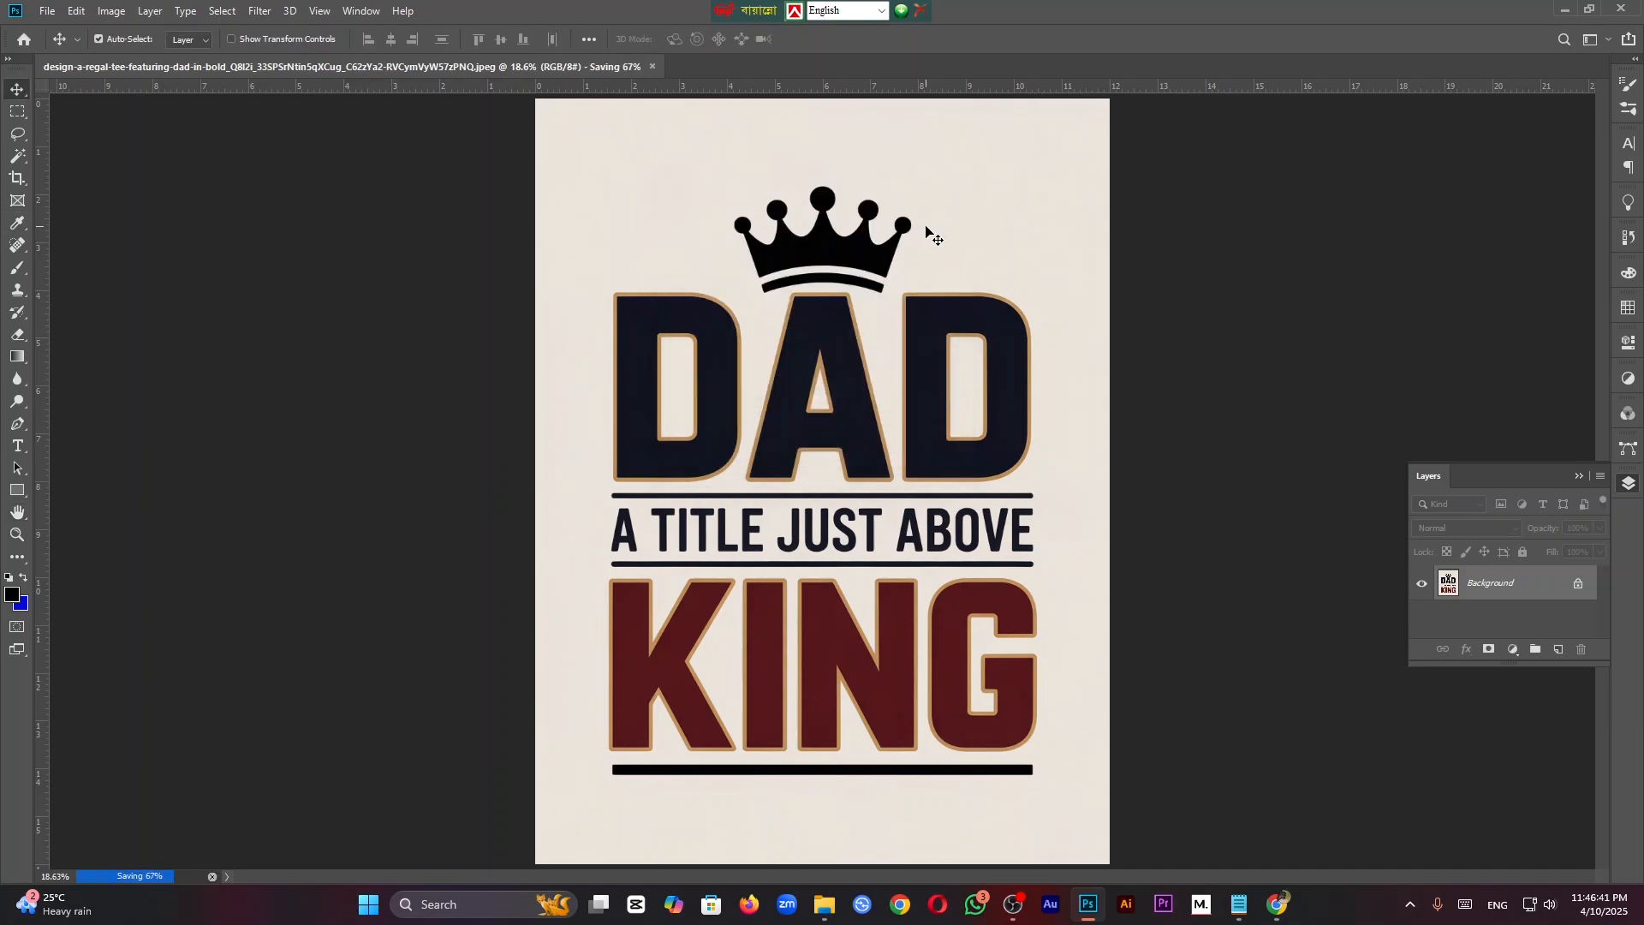
left_click(1566, 12)
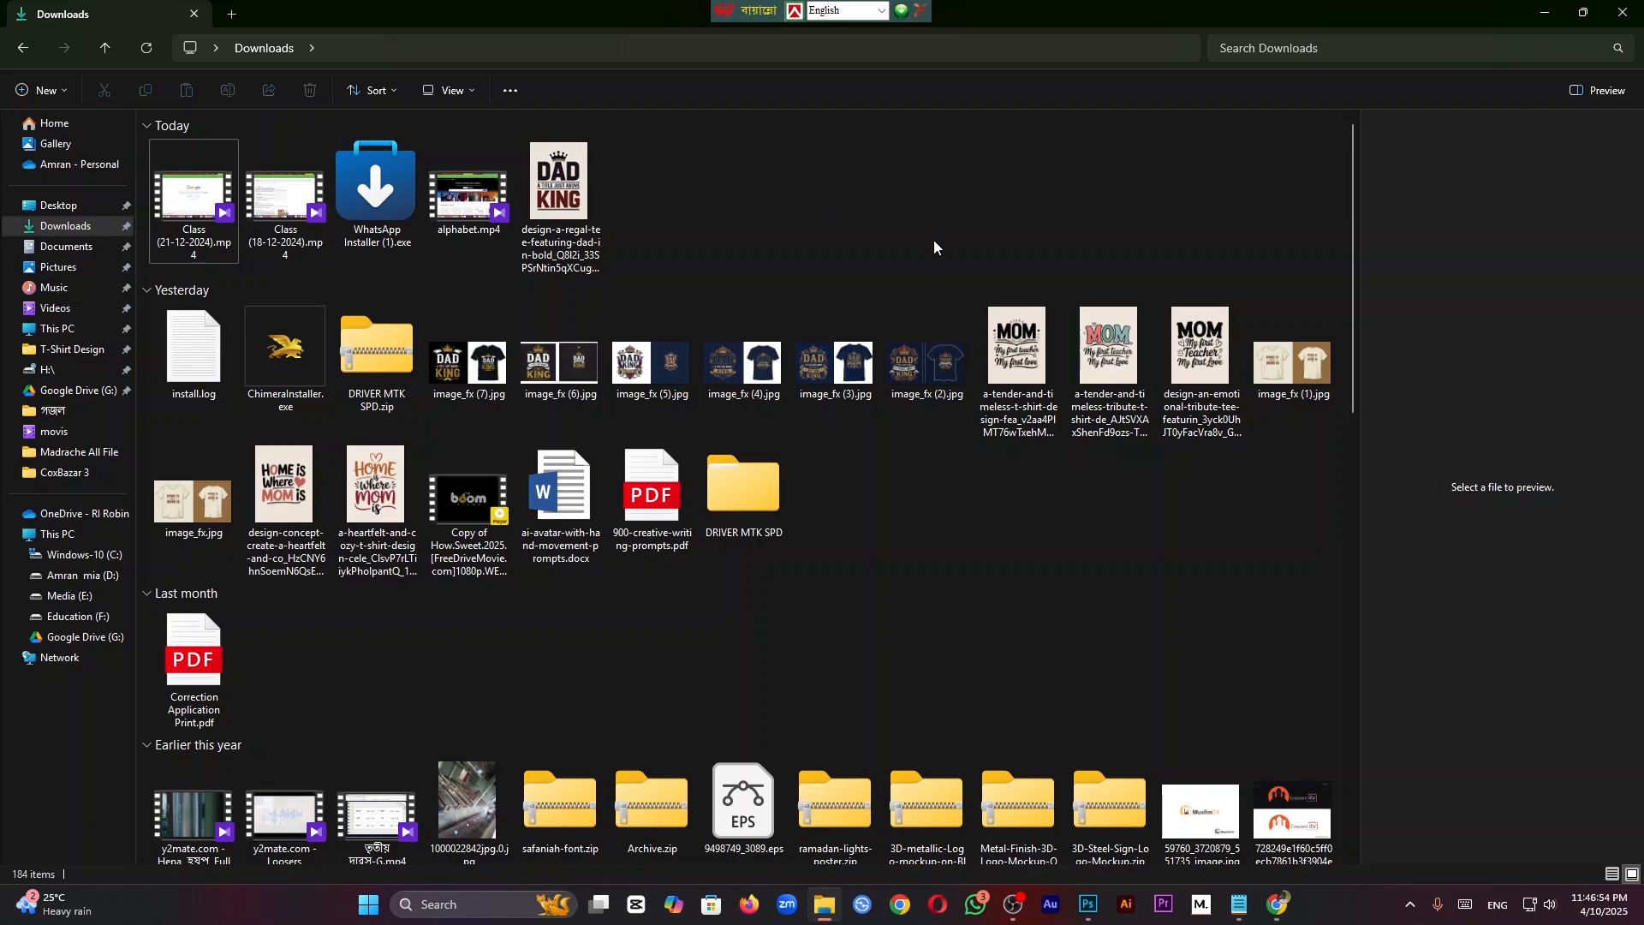
mouse_move(549, 195)
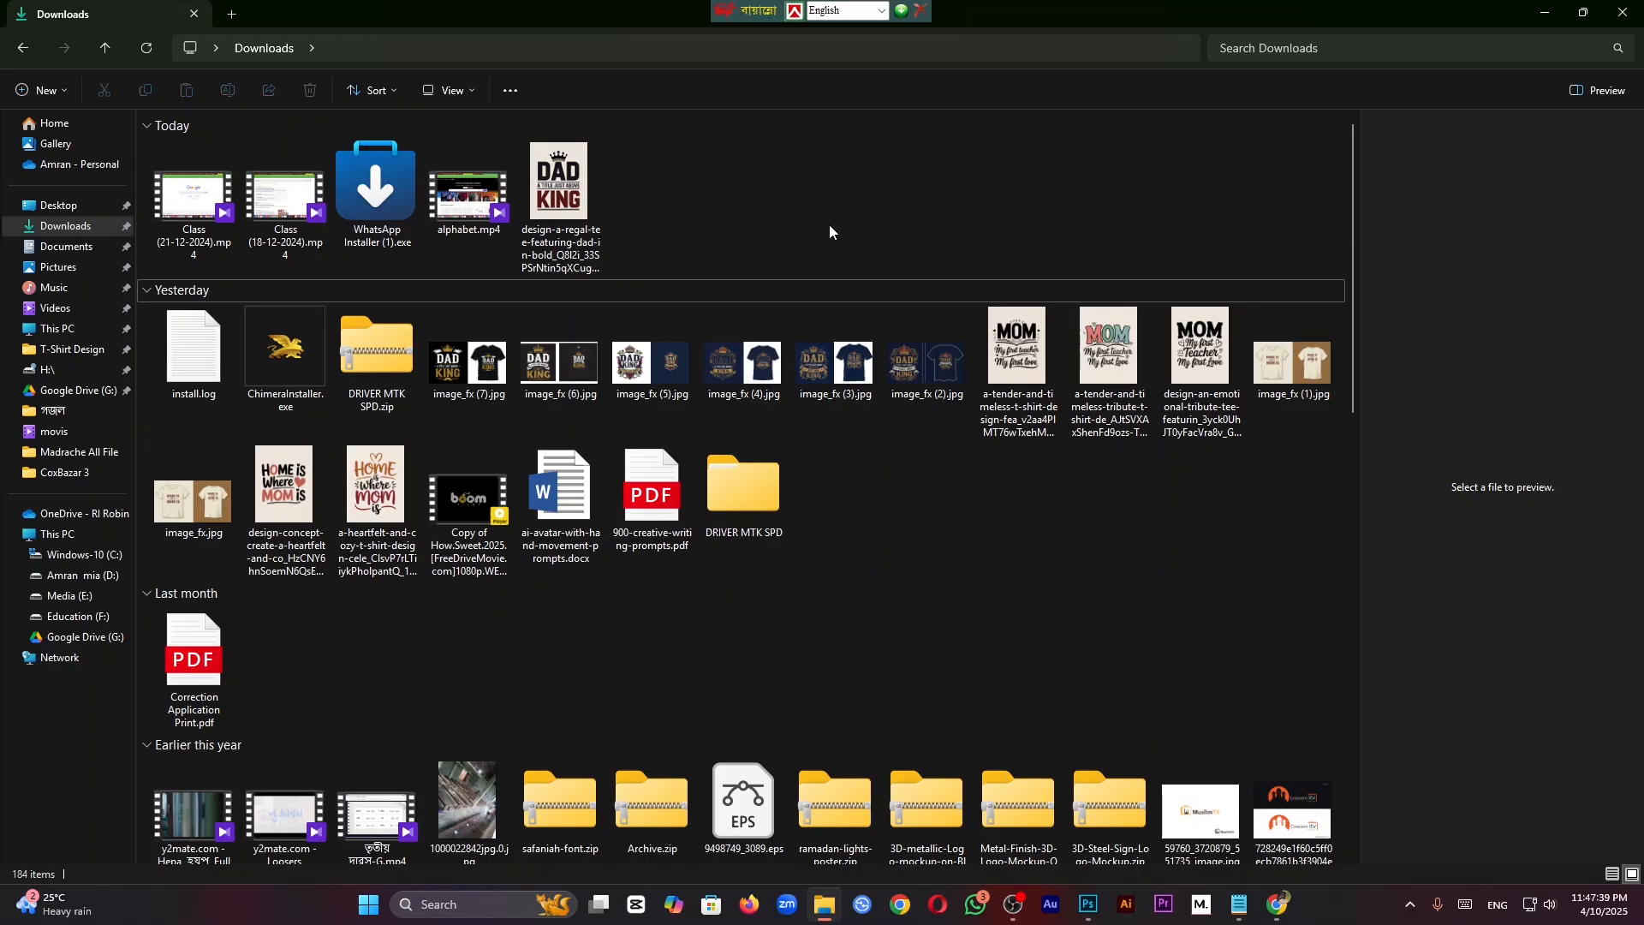
Step: Switch to Adobe Illustrator and create a new 3000 x 3000 px document
left_click(1127, 906)
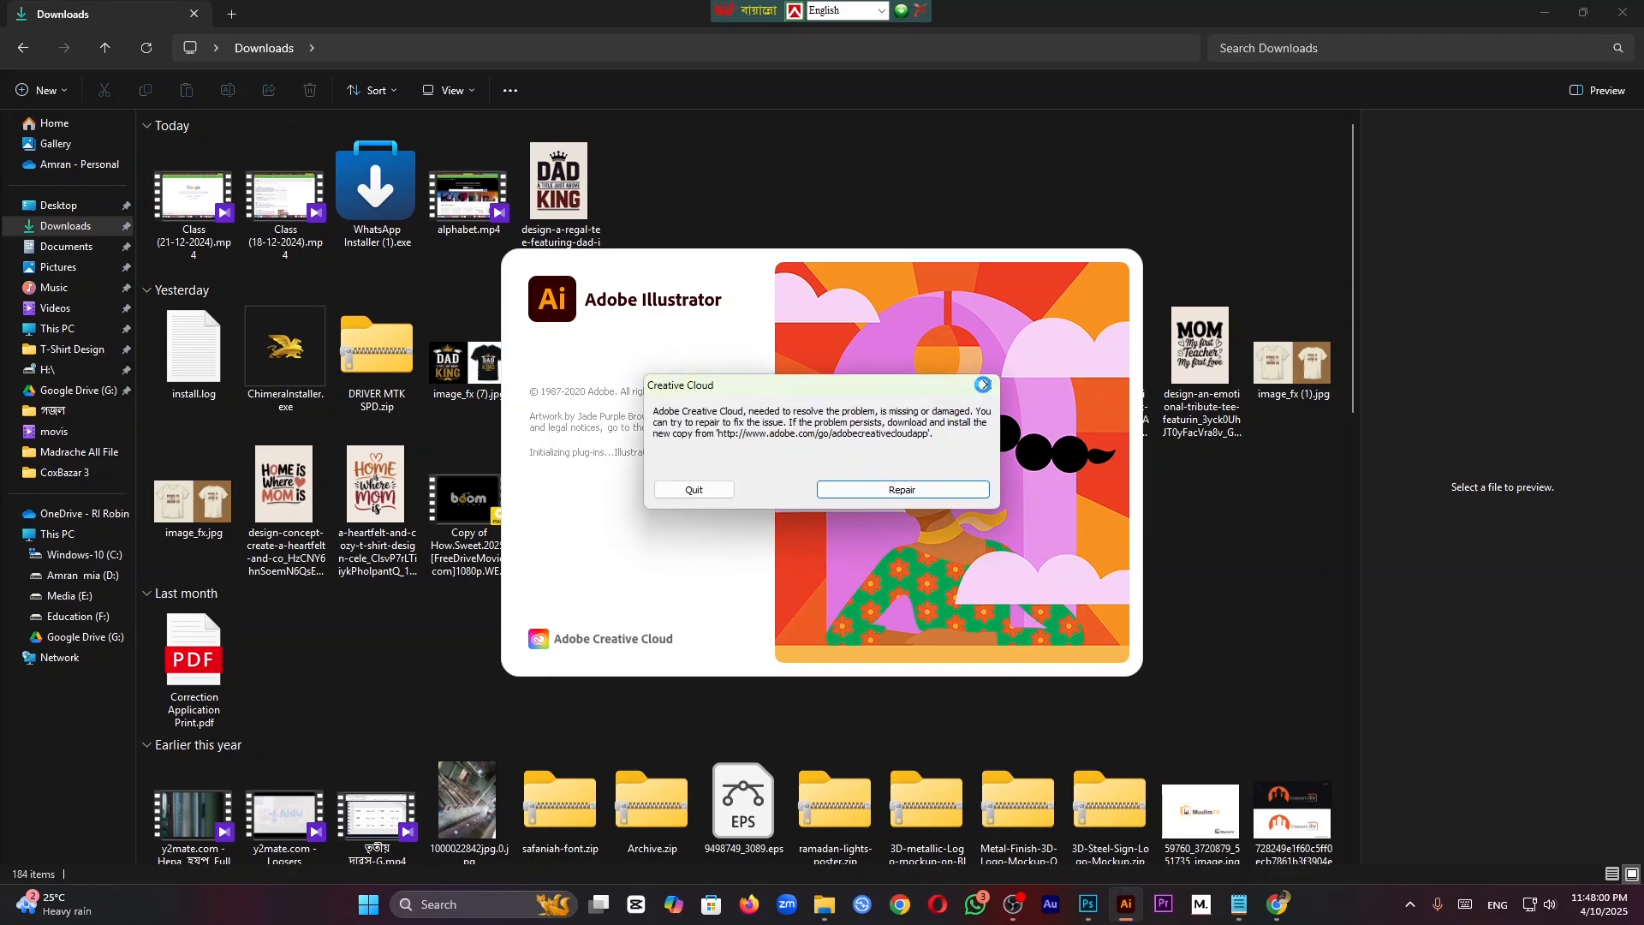
left_click(983, 385)
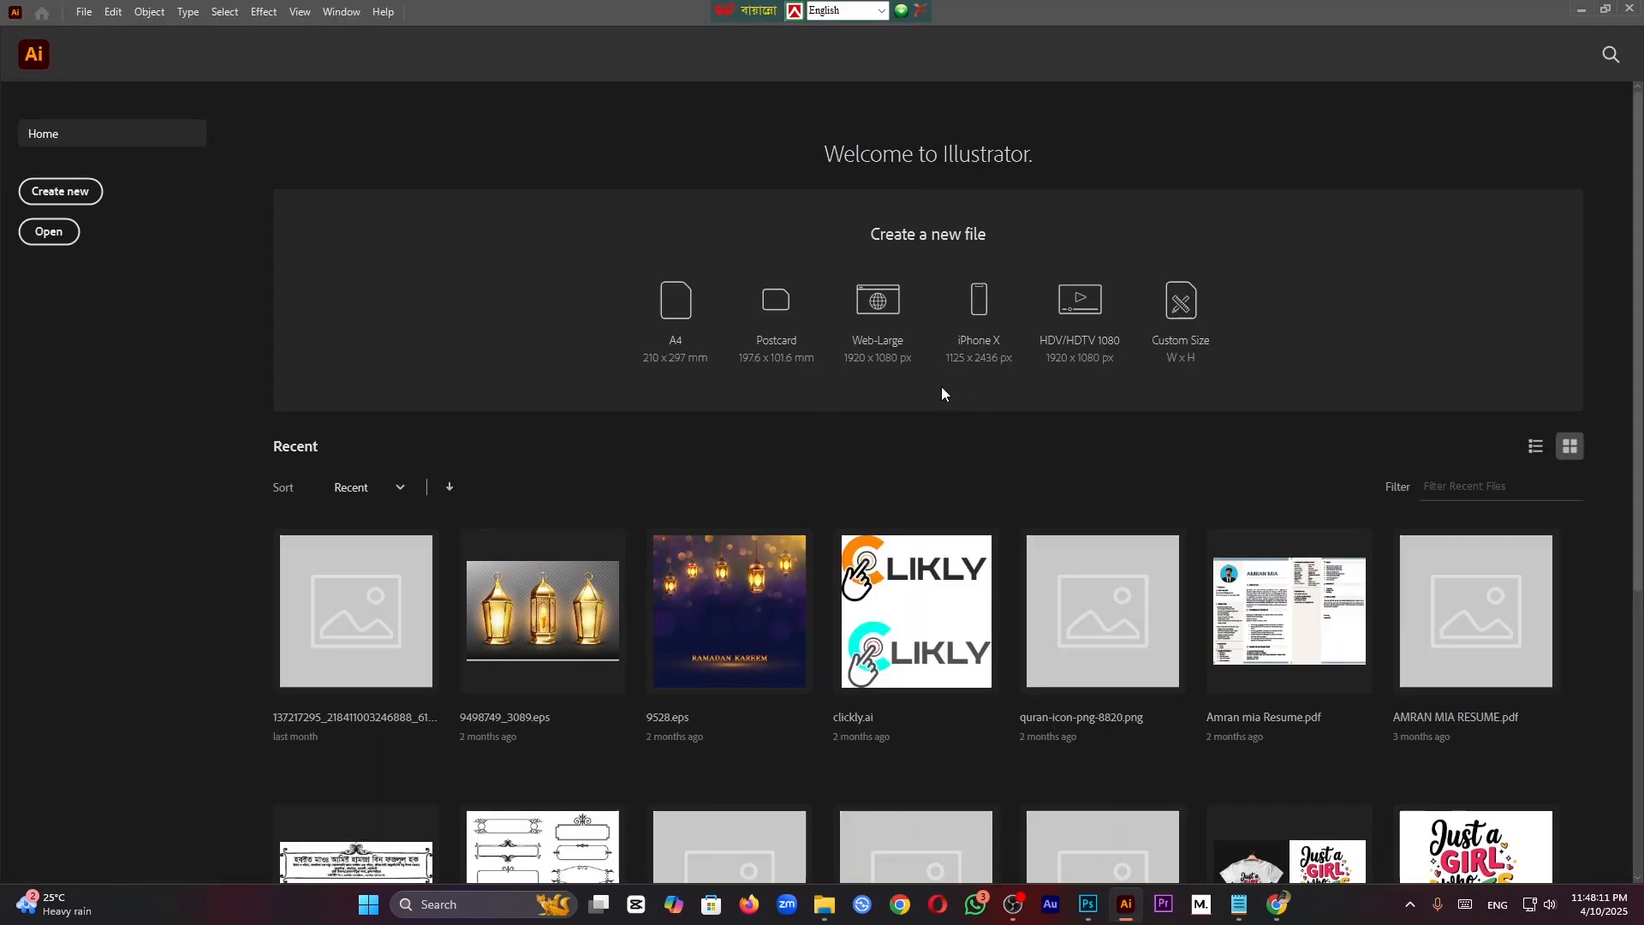
left_click(70, 197)
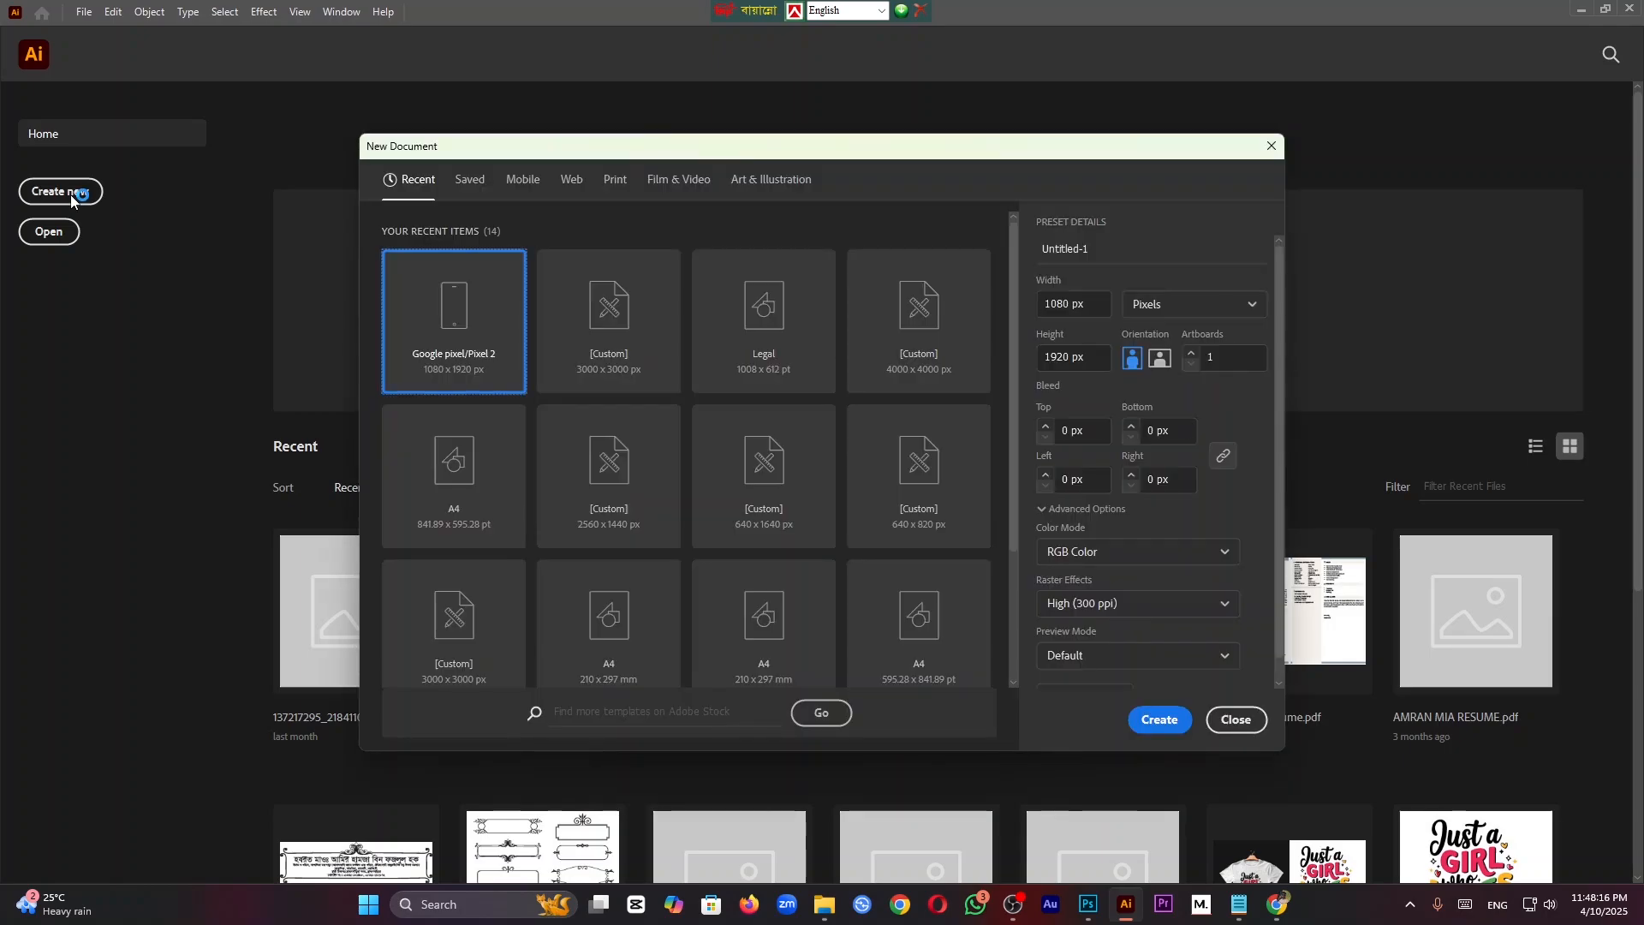
left_click(552, 290)
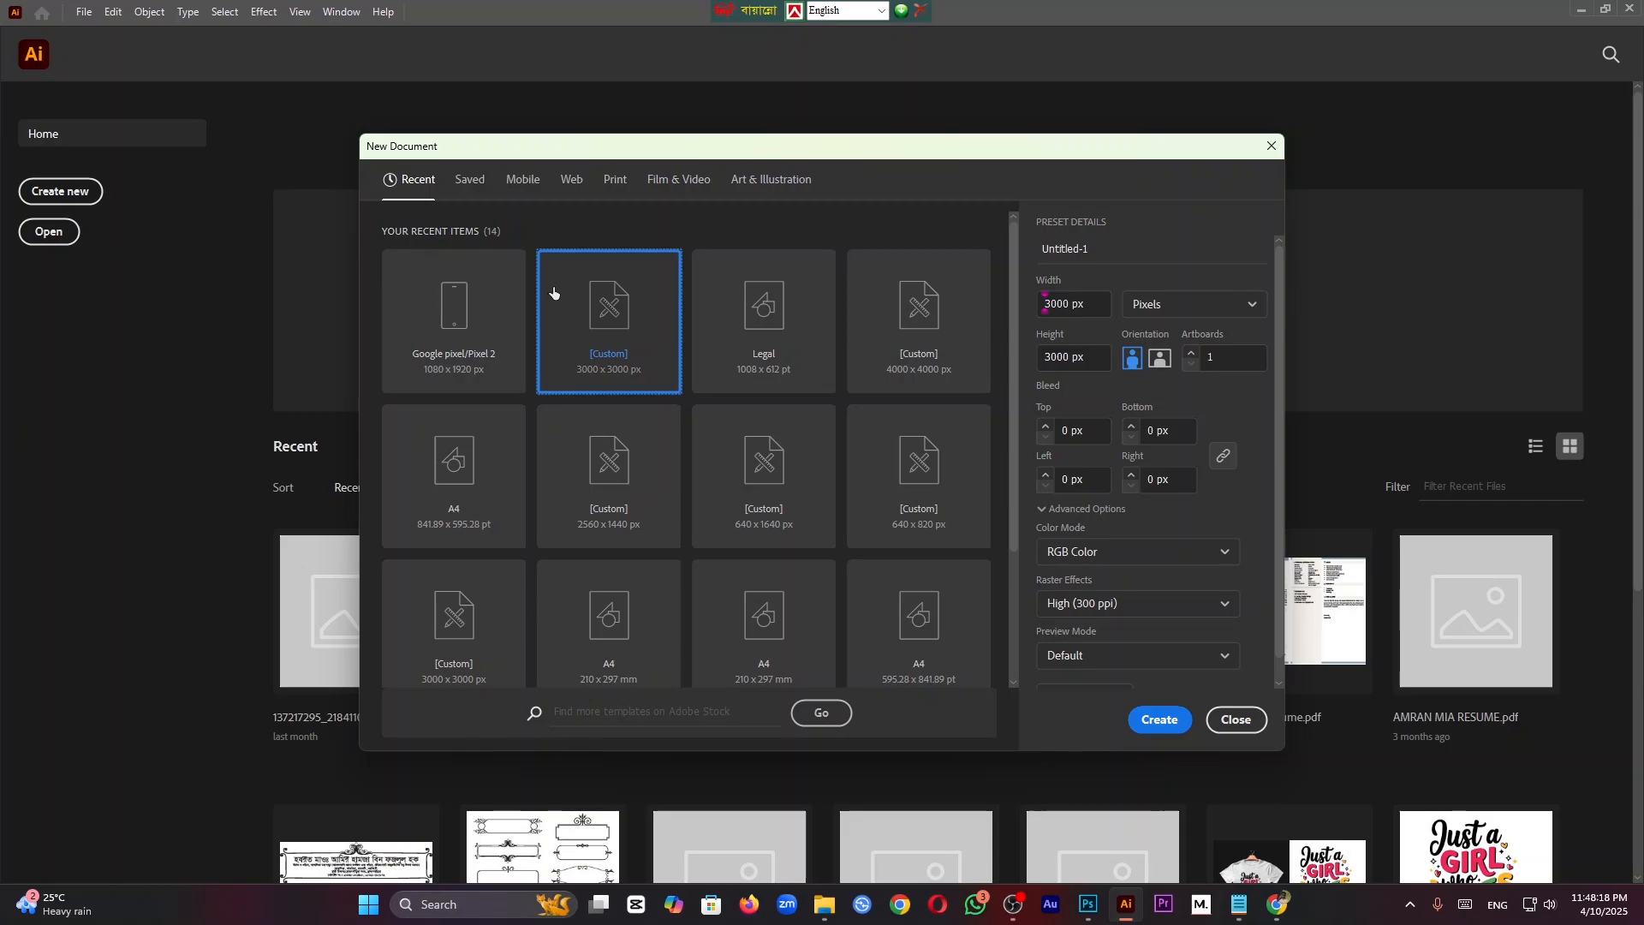
left_click(1160, 720)
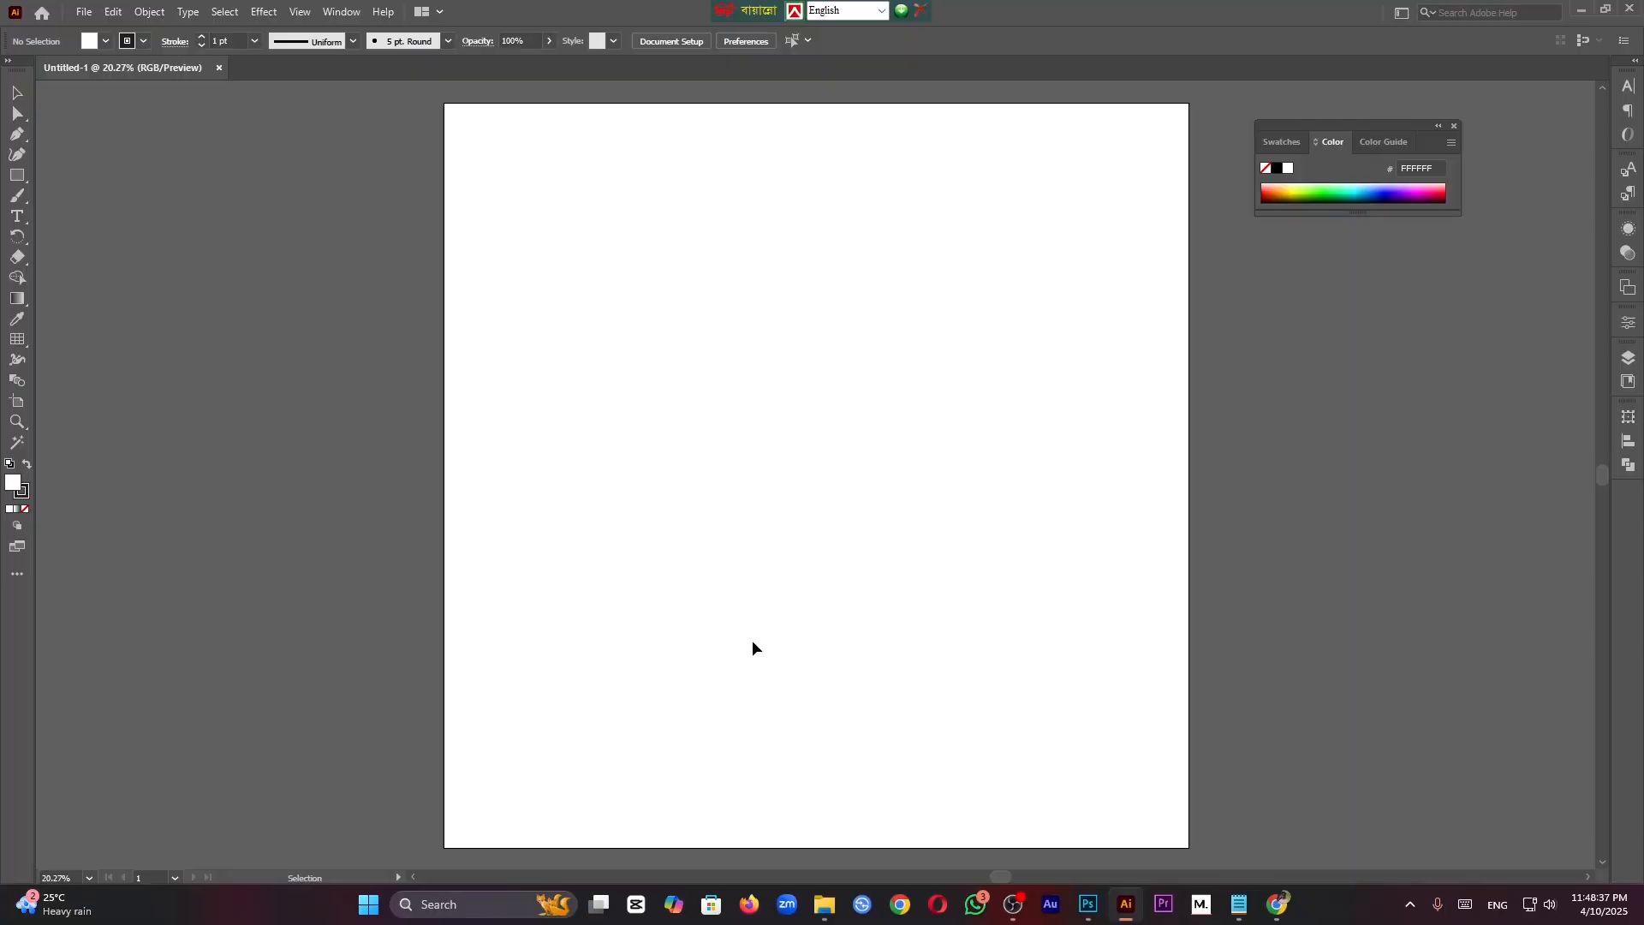
Step: Place the DAD/KING design from the Downloads folder on the artboard and enlarge it to about 1966 x 2621 px
left_click(824, 905)
left_click_drag(547, 202, 834, 481)
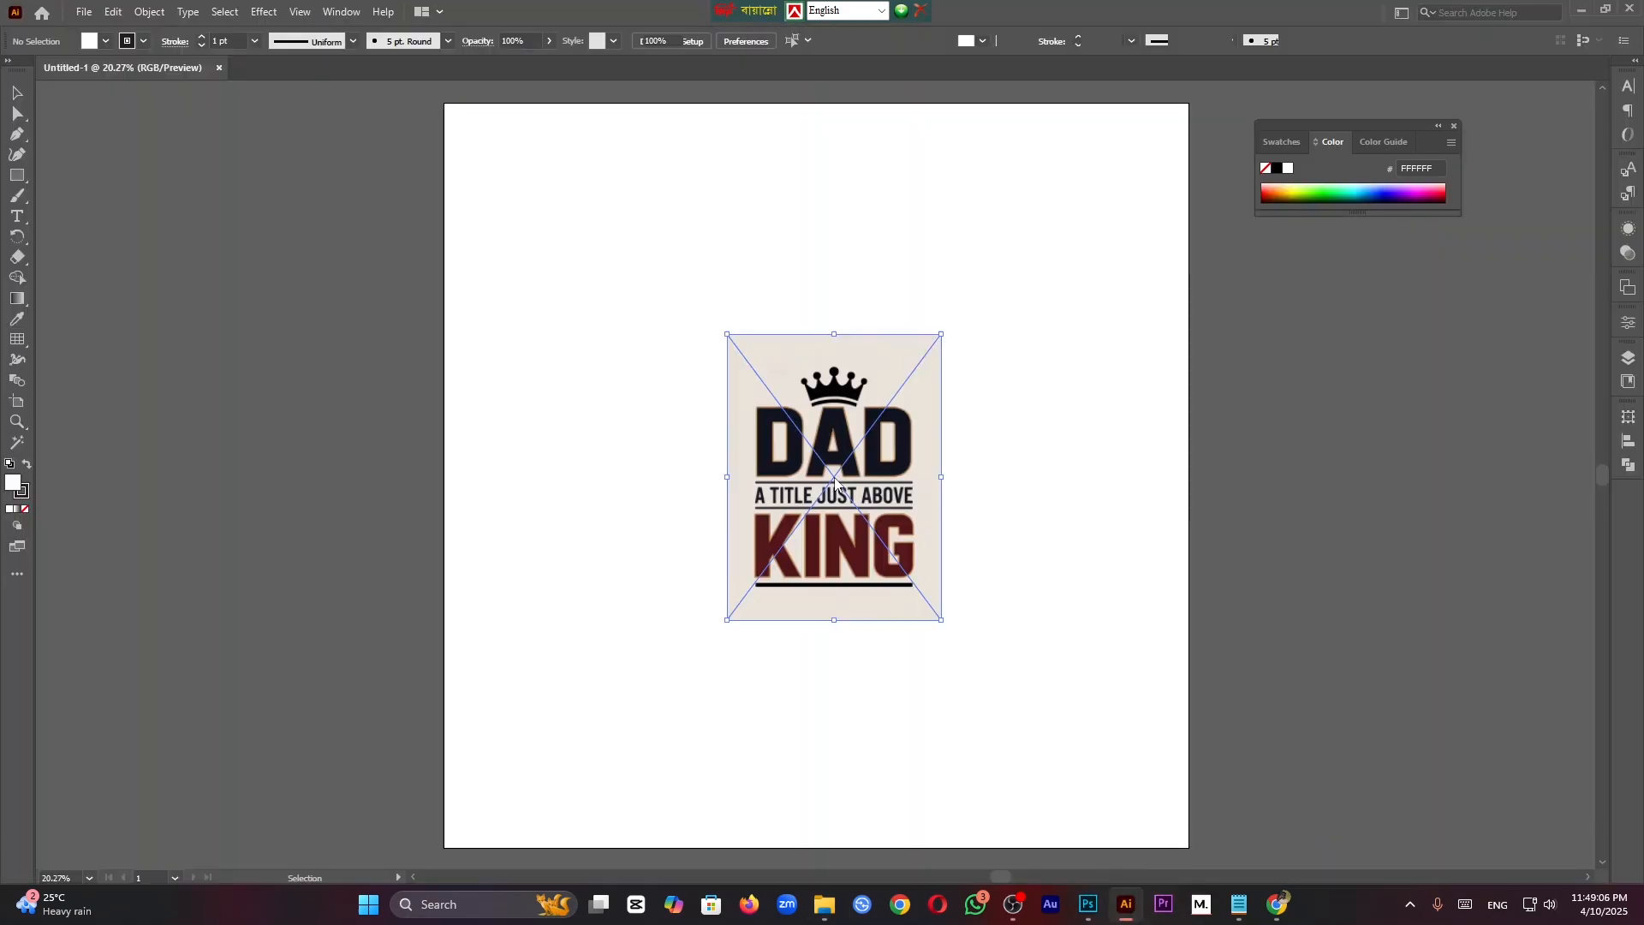
left_click_drag(940, 620, 1127, 806)
left_click(1437, 448)
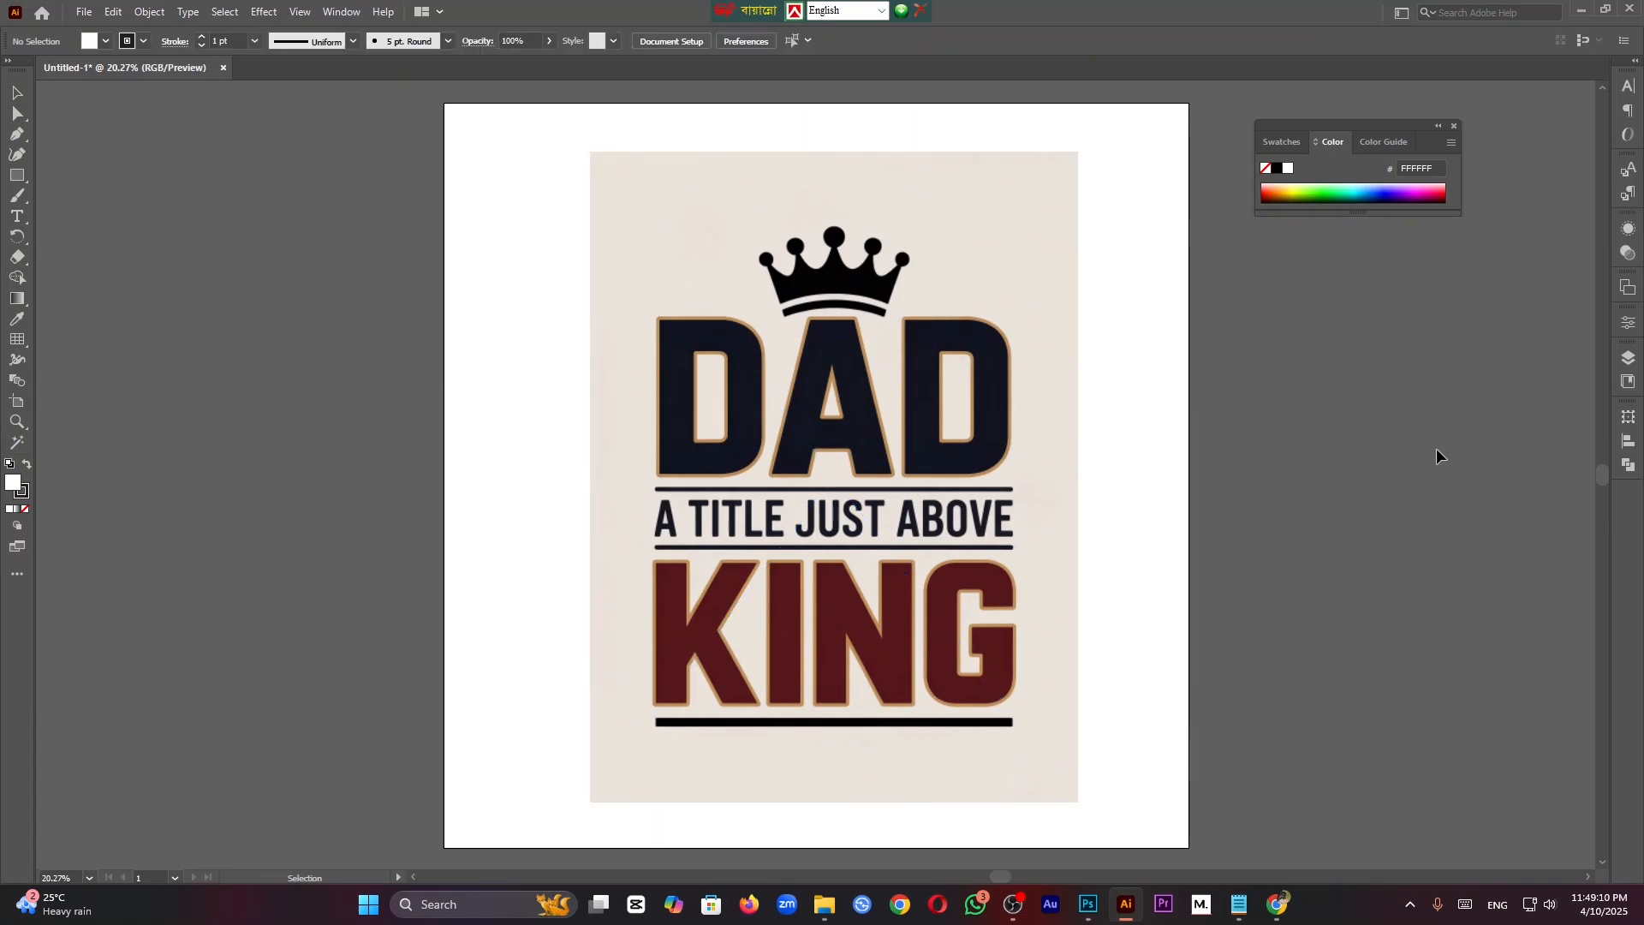
left_click_drag(937, 522, 895, 514)
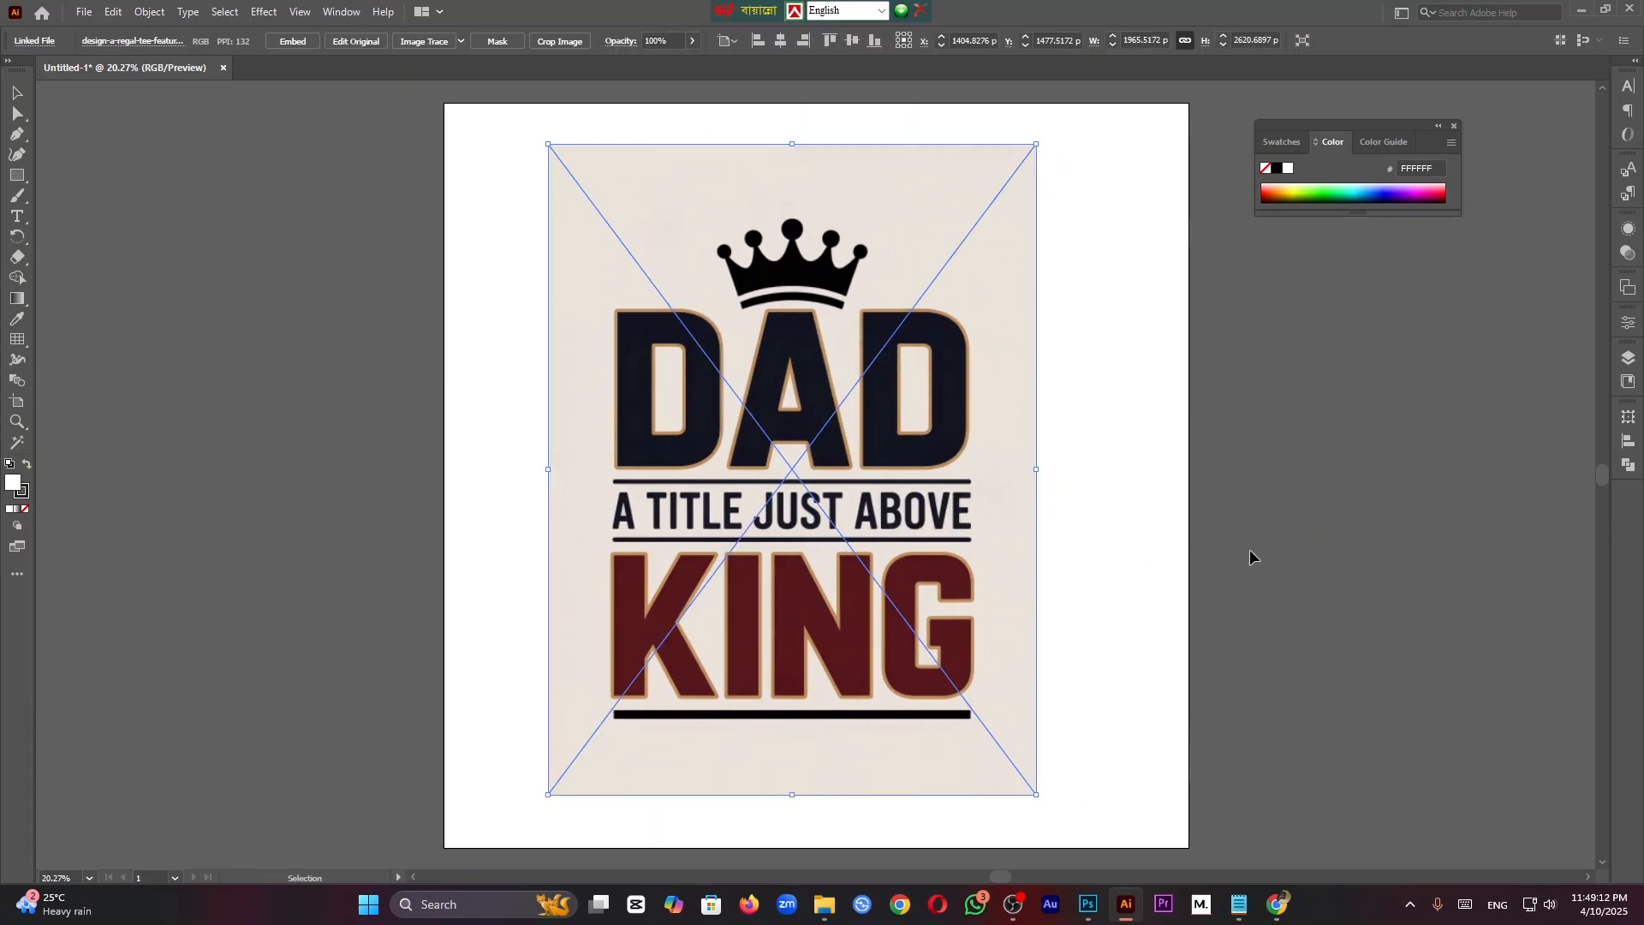
Step: Move the design off the artboard to its left and place a duplicate farther left with a gap between them
left_click_drag(877, 642, 1195, 684)
left_click_drag(1133, 590, 496, 587)
left_click_drag(605, 618, 866, 623)
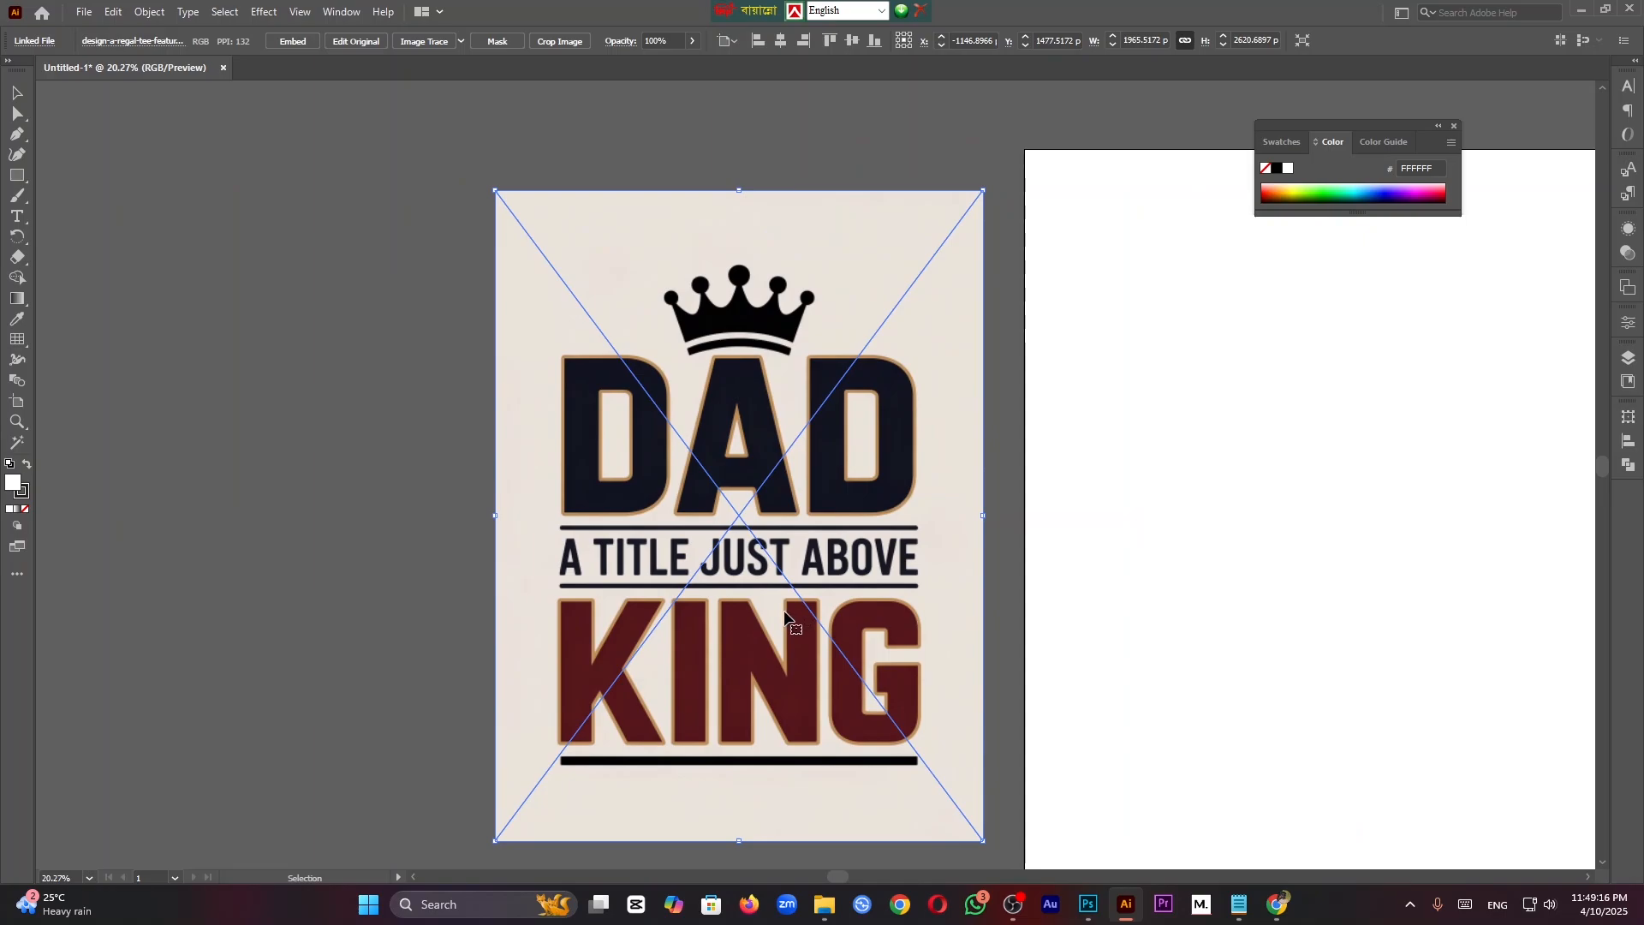
key("ctrl+minus")
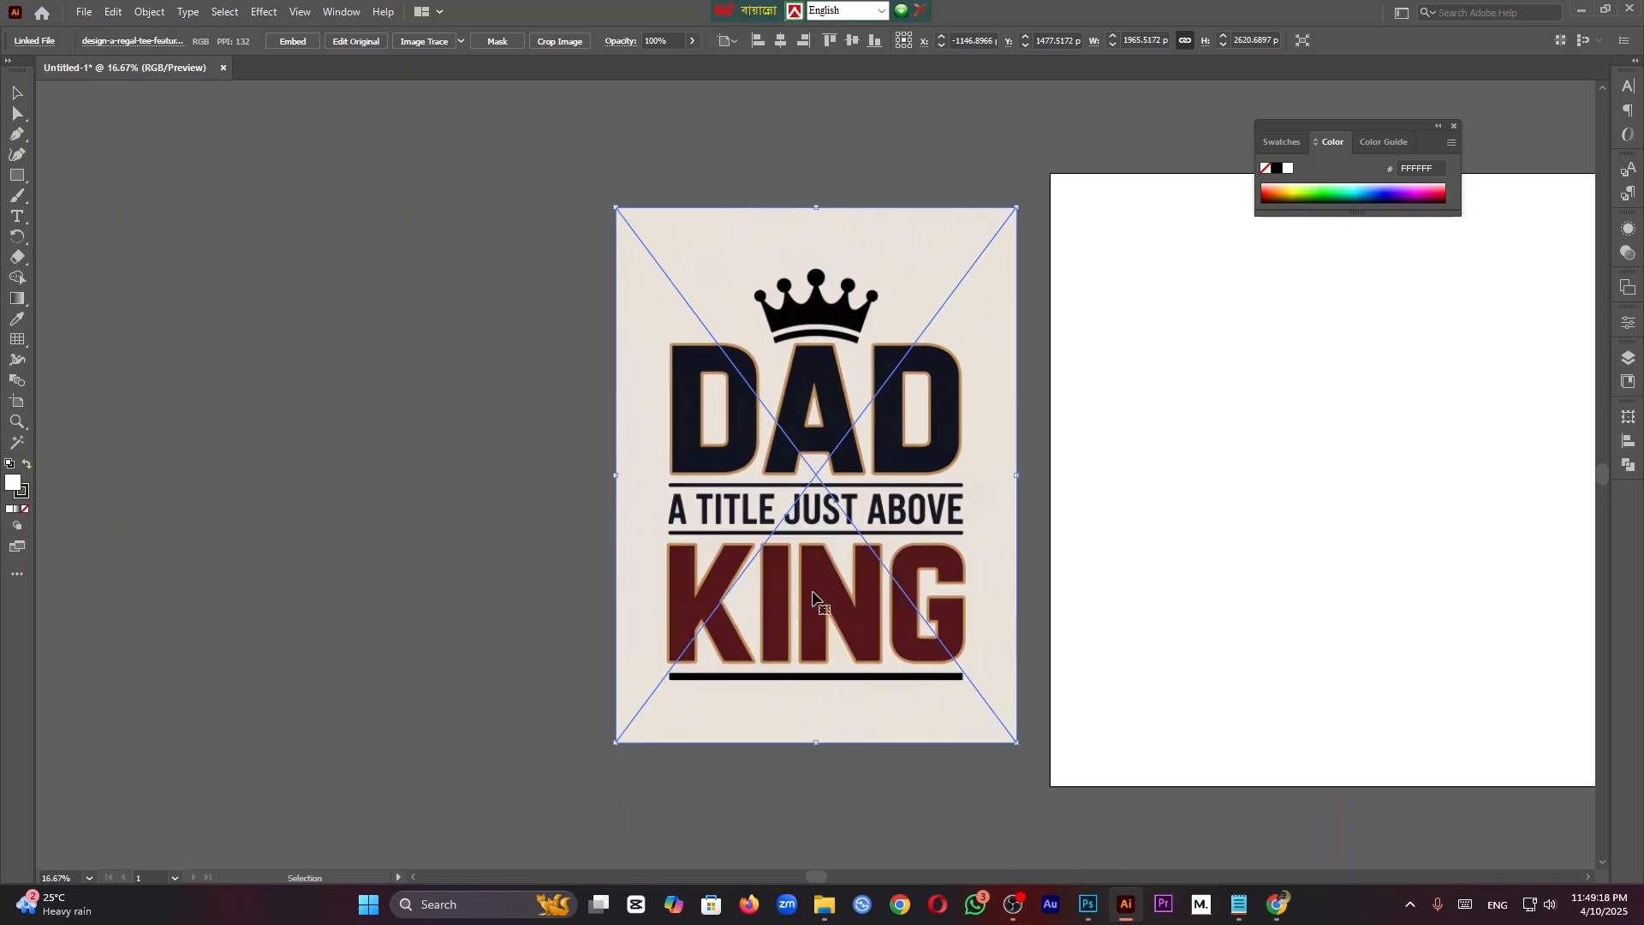
left_click_drag(809, 542, 382, 536)
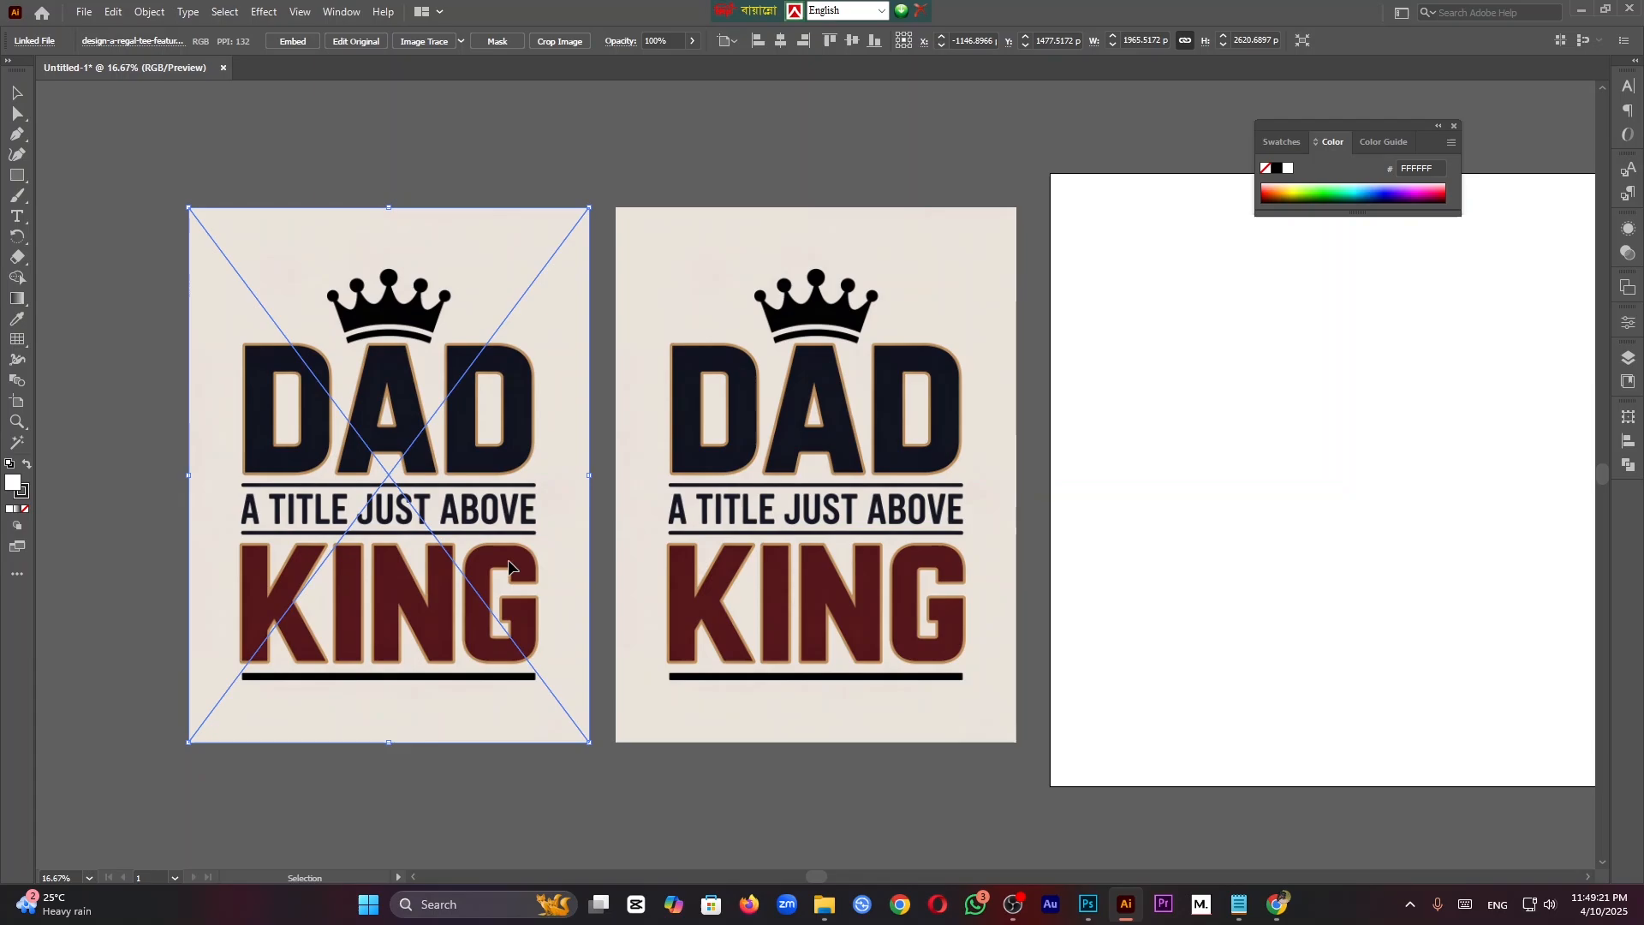
left_click(1251, 591)
left_click_drag(311, 538, 233, 537)
scroll(855, 230, "up", 1)
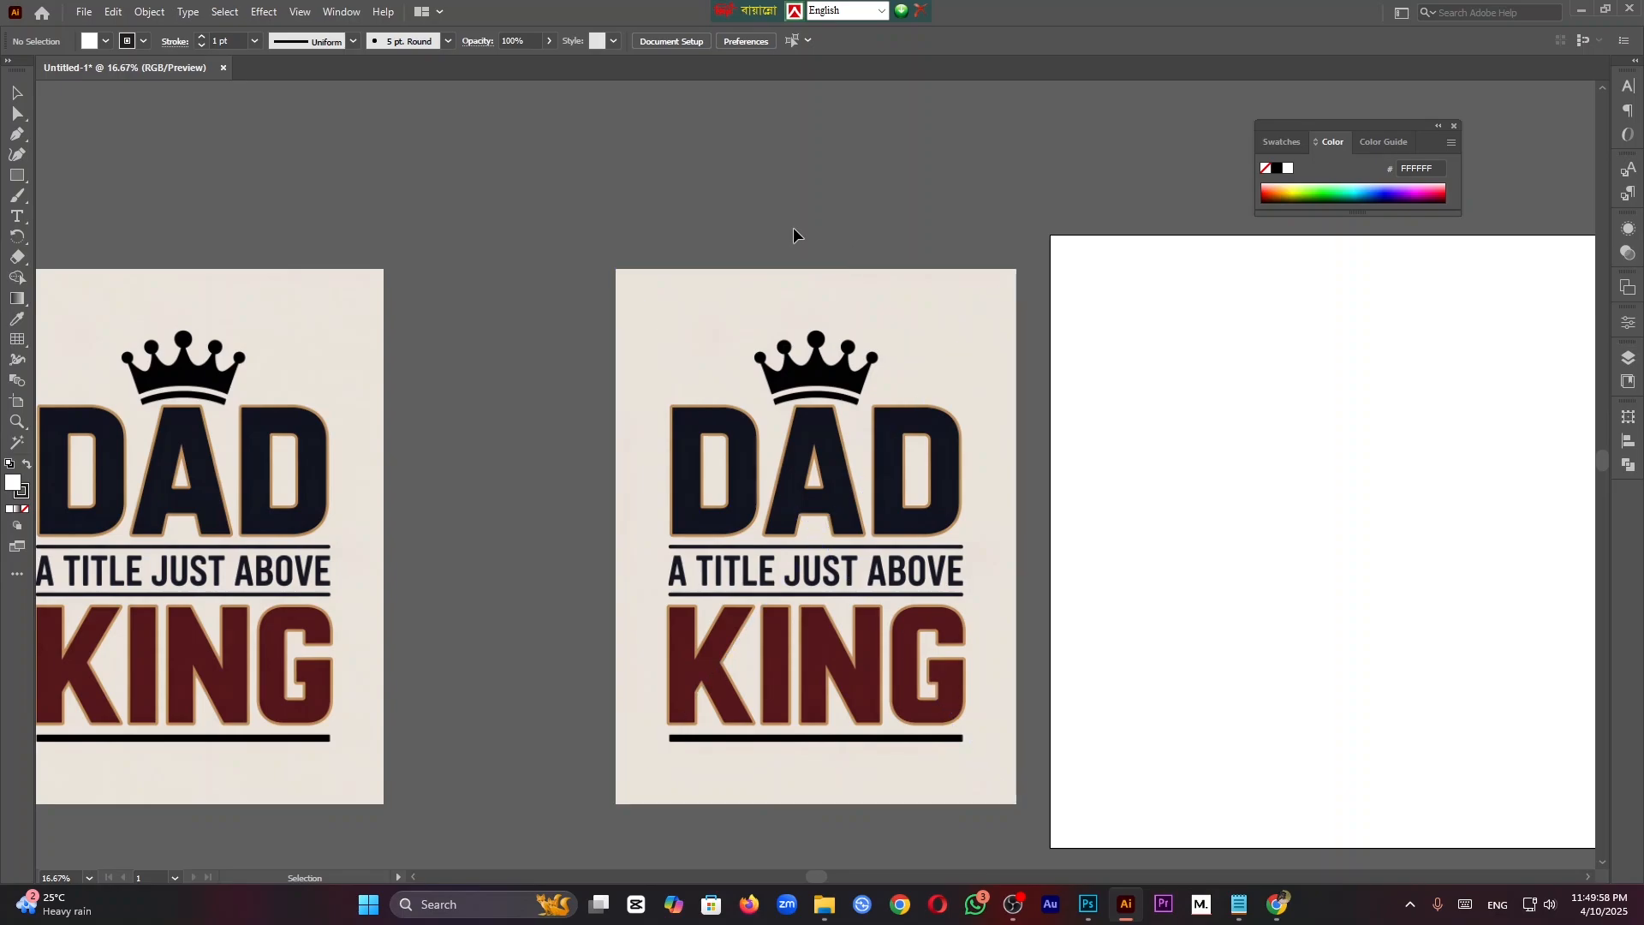
Step: Image Trace the design nearest the artboard with the Low Fidelity Photo preset and expand the tracing
left_click(341, 12)
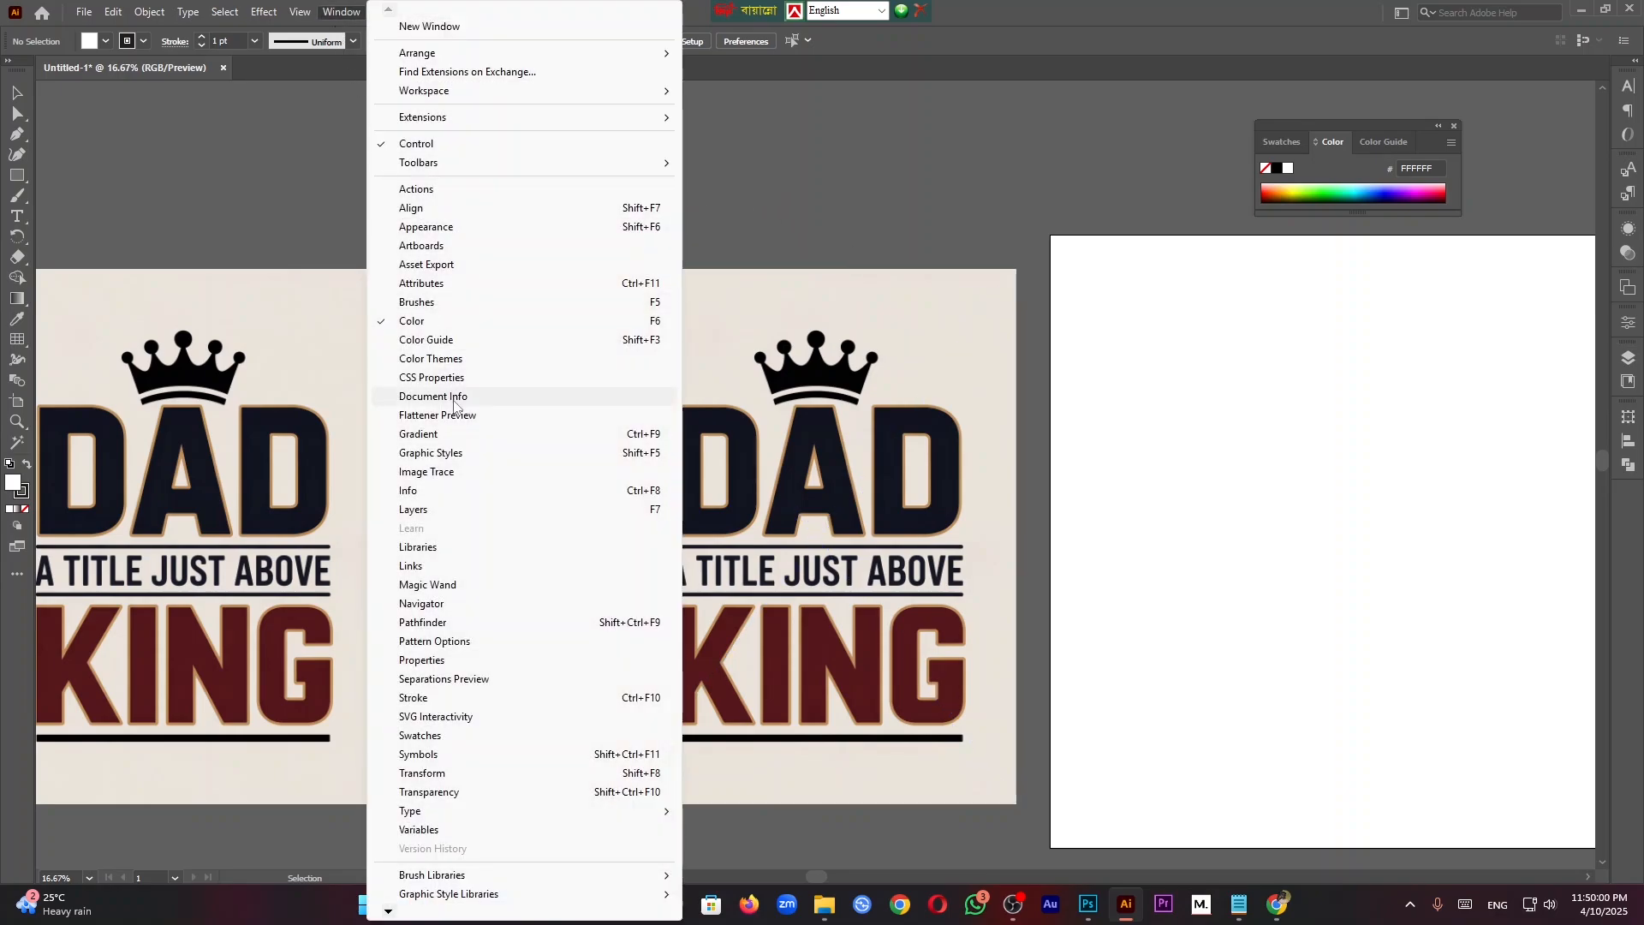
left_click(457, 479)
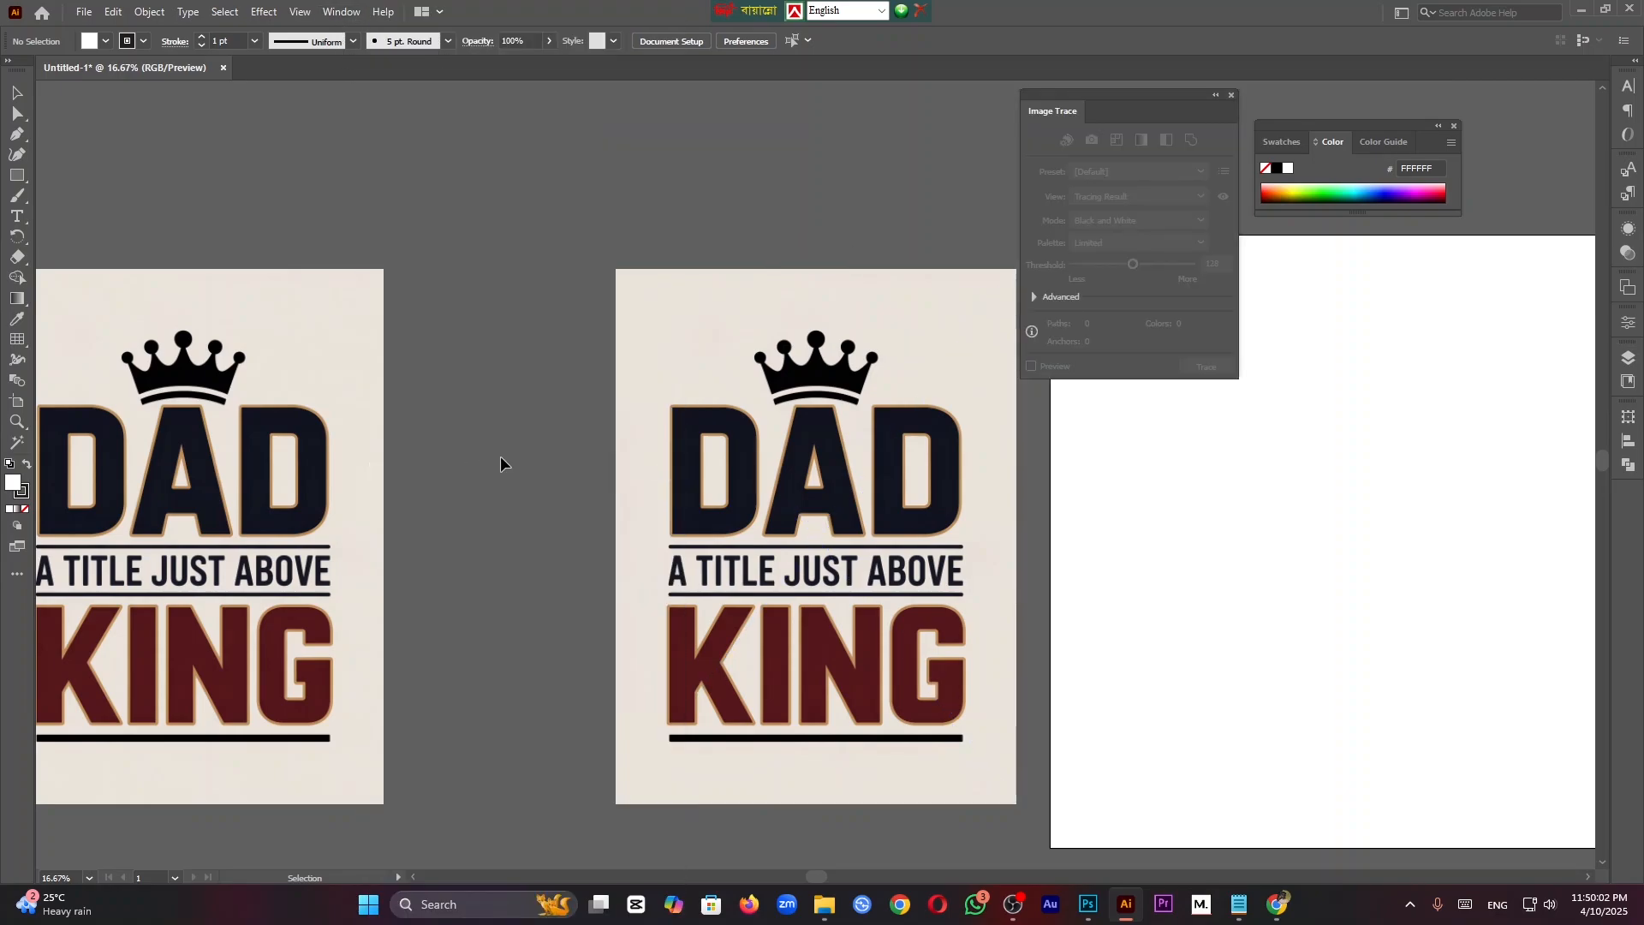
left_click_drag(1150, 102, 1415, 100)
left_click(792, 300)
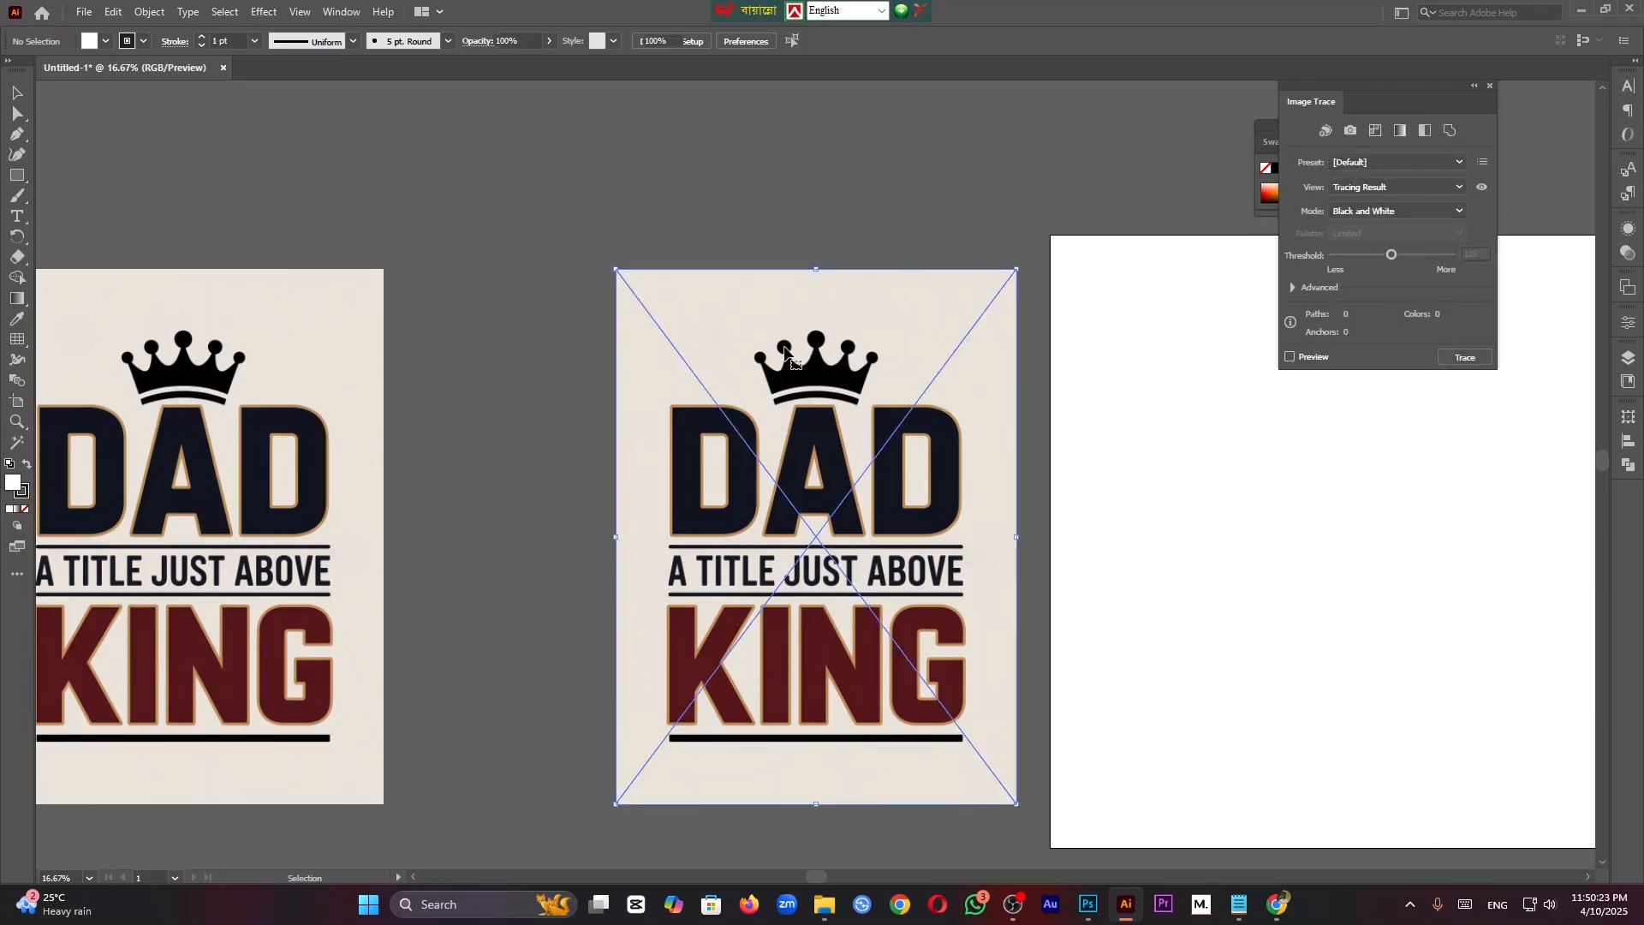
left_click(1385, 162)
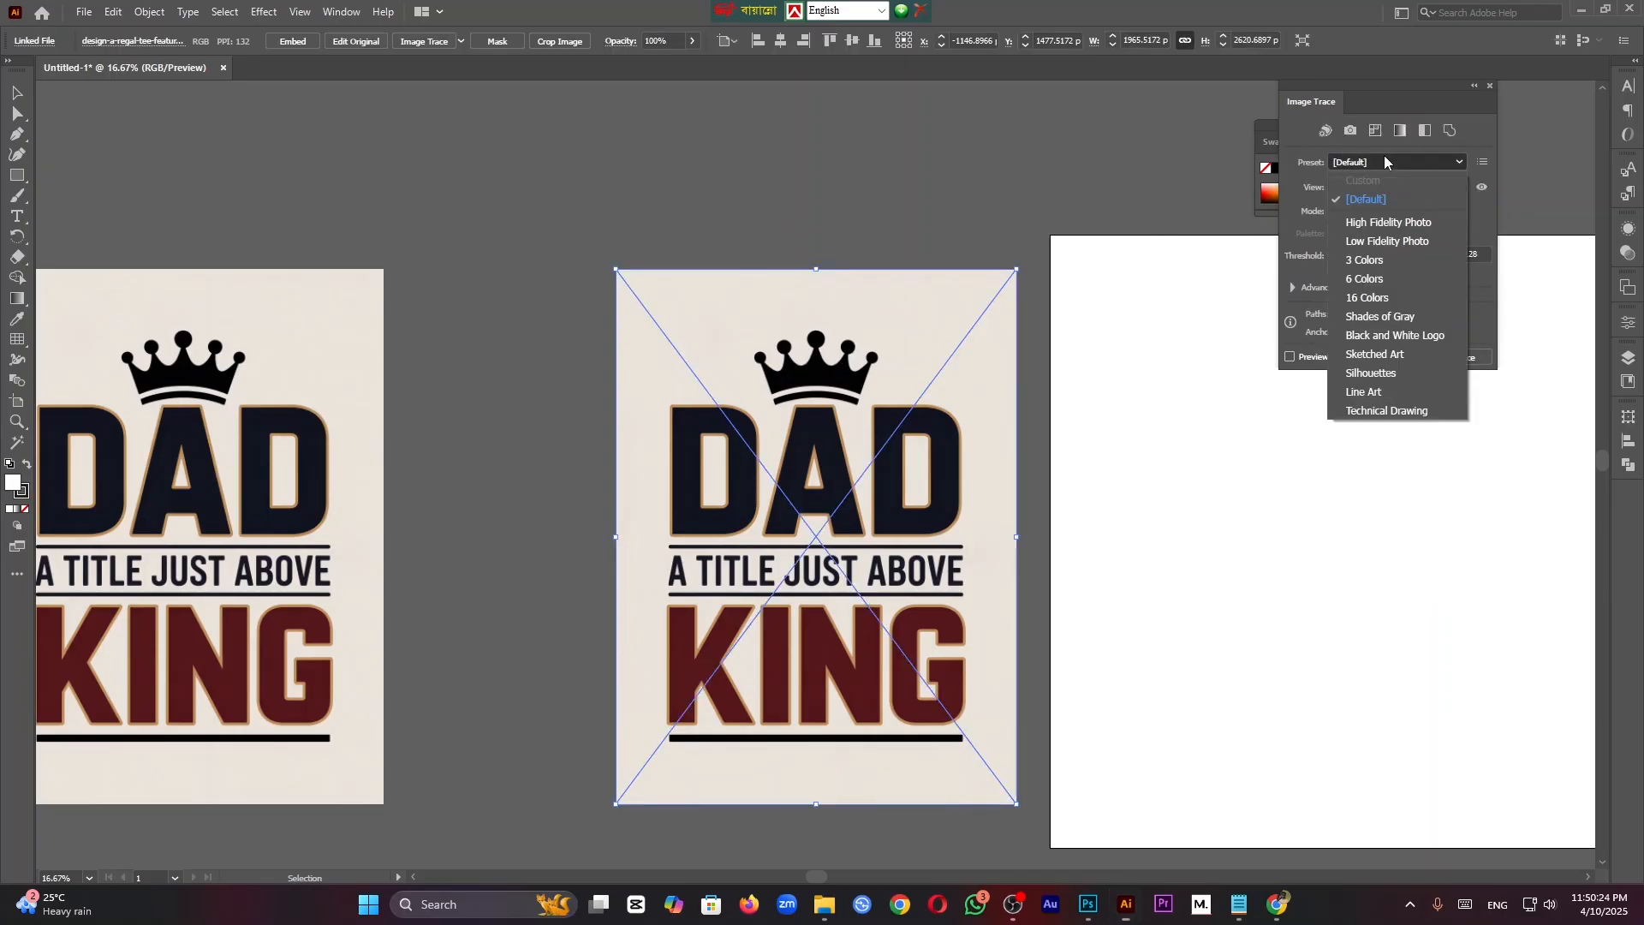
left_click(1390, 247)
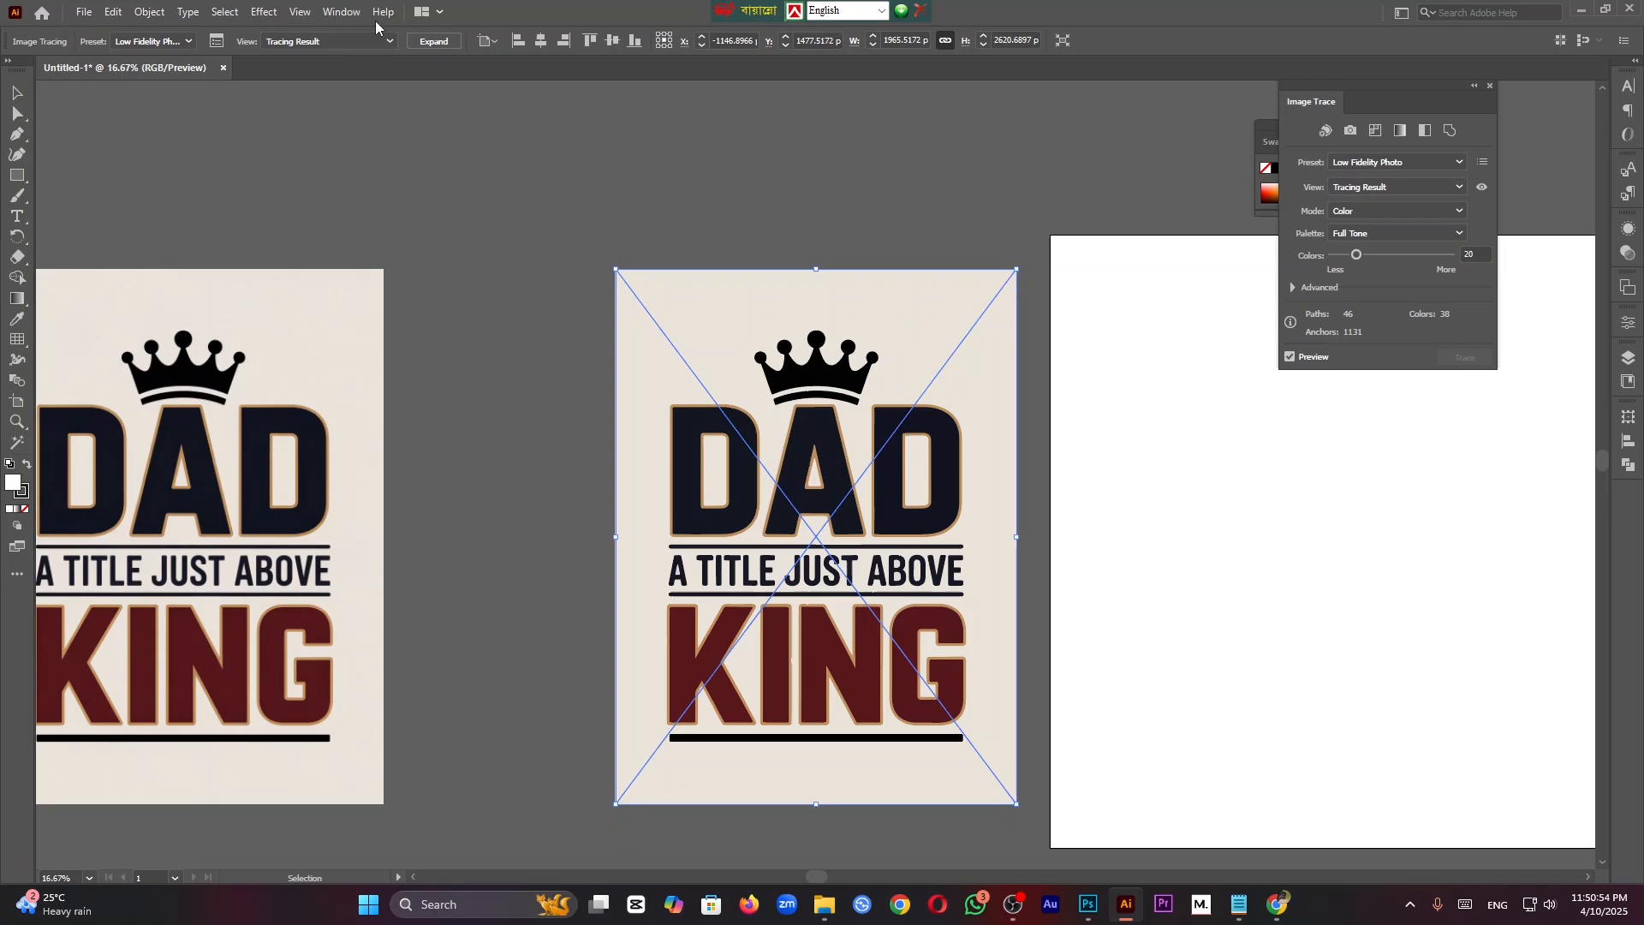
left_click(434, 41)
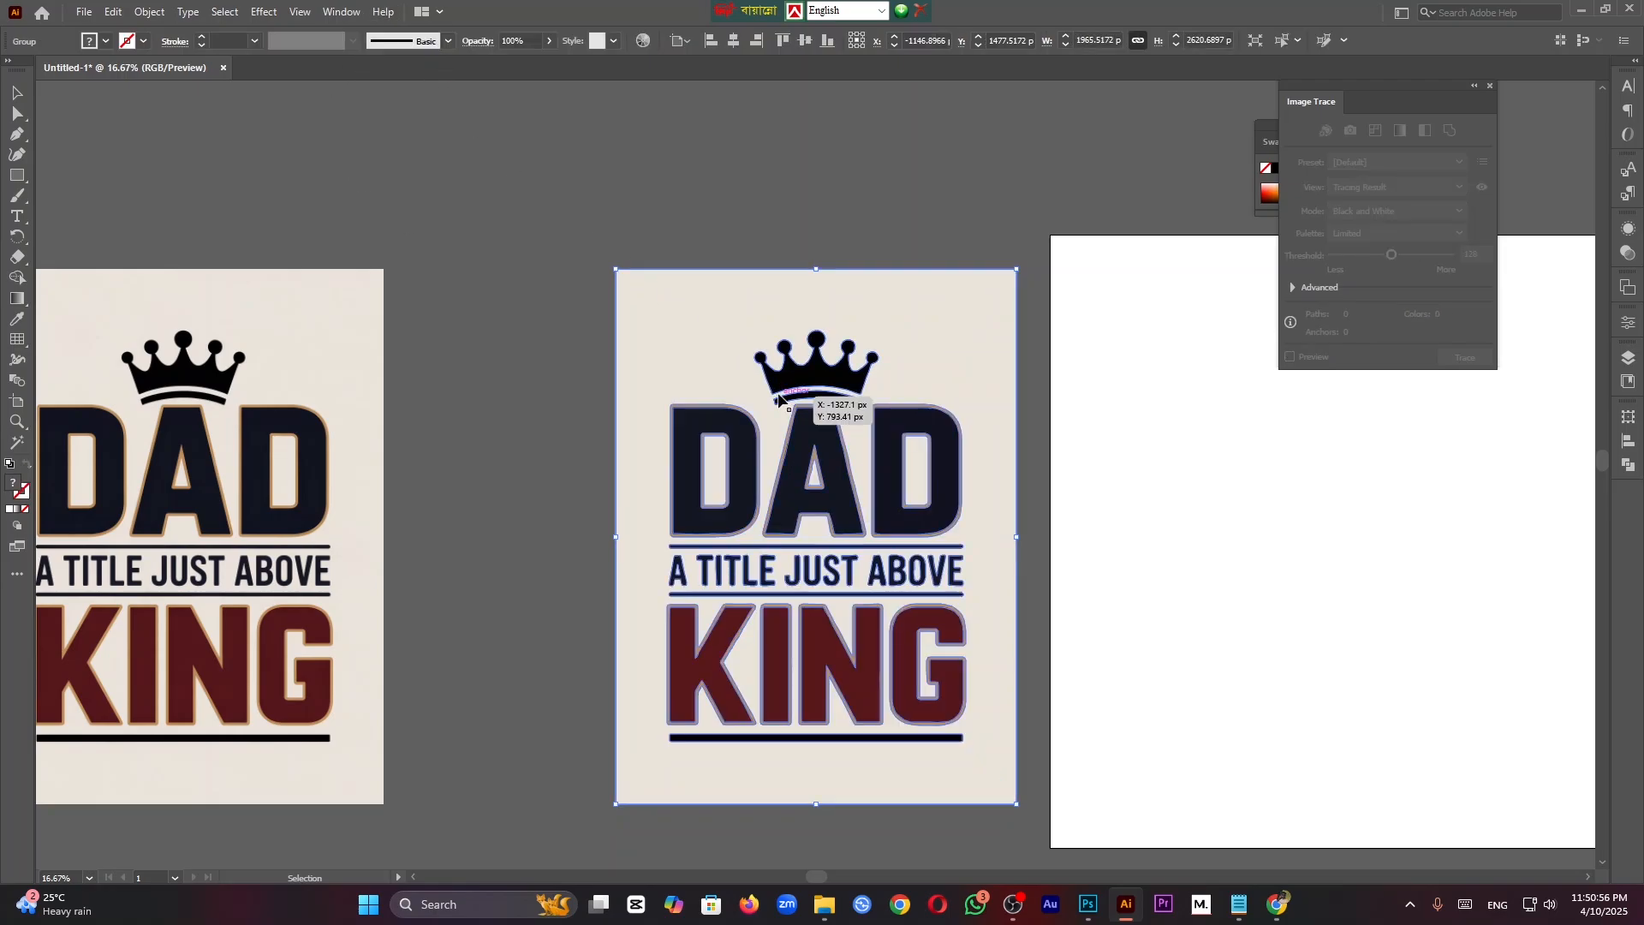
Step: Ungroup the traced design and delete its cream background shape
right_click(804, 360)
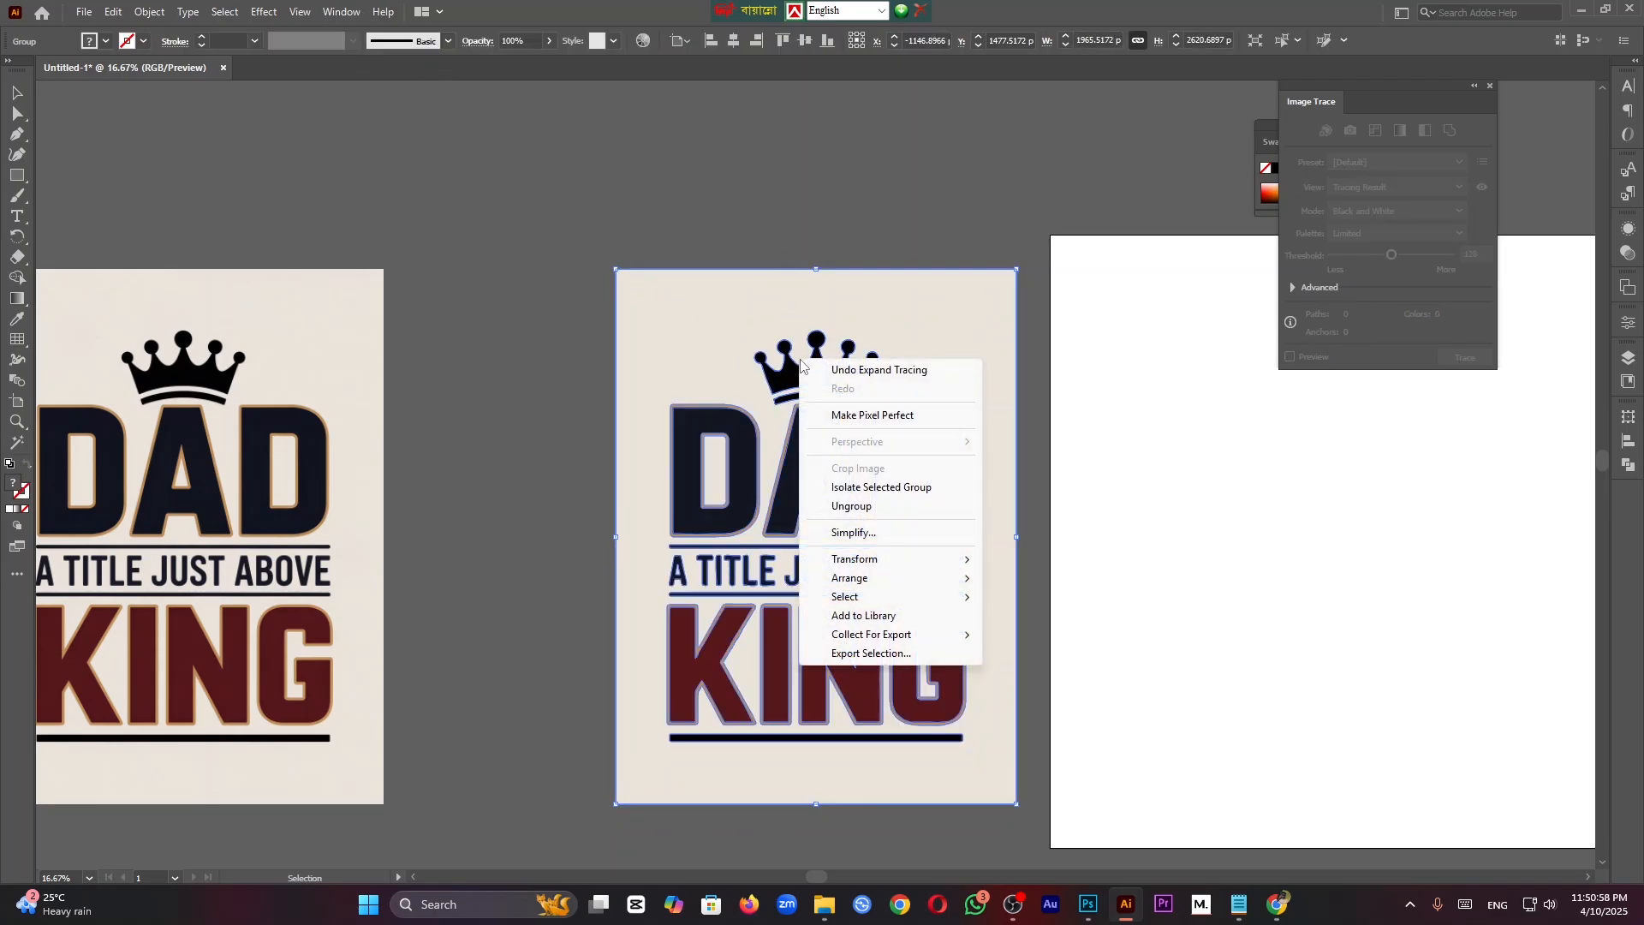
left_click(859, 507)
left_click(809, 113)
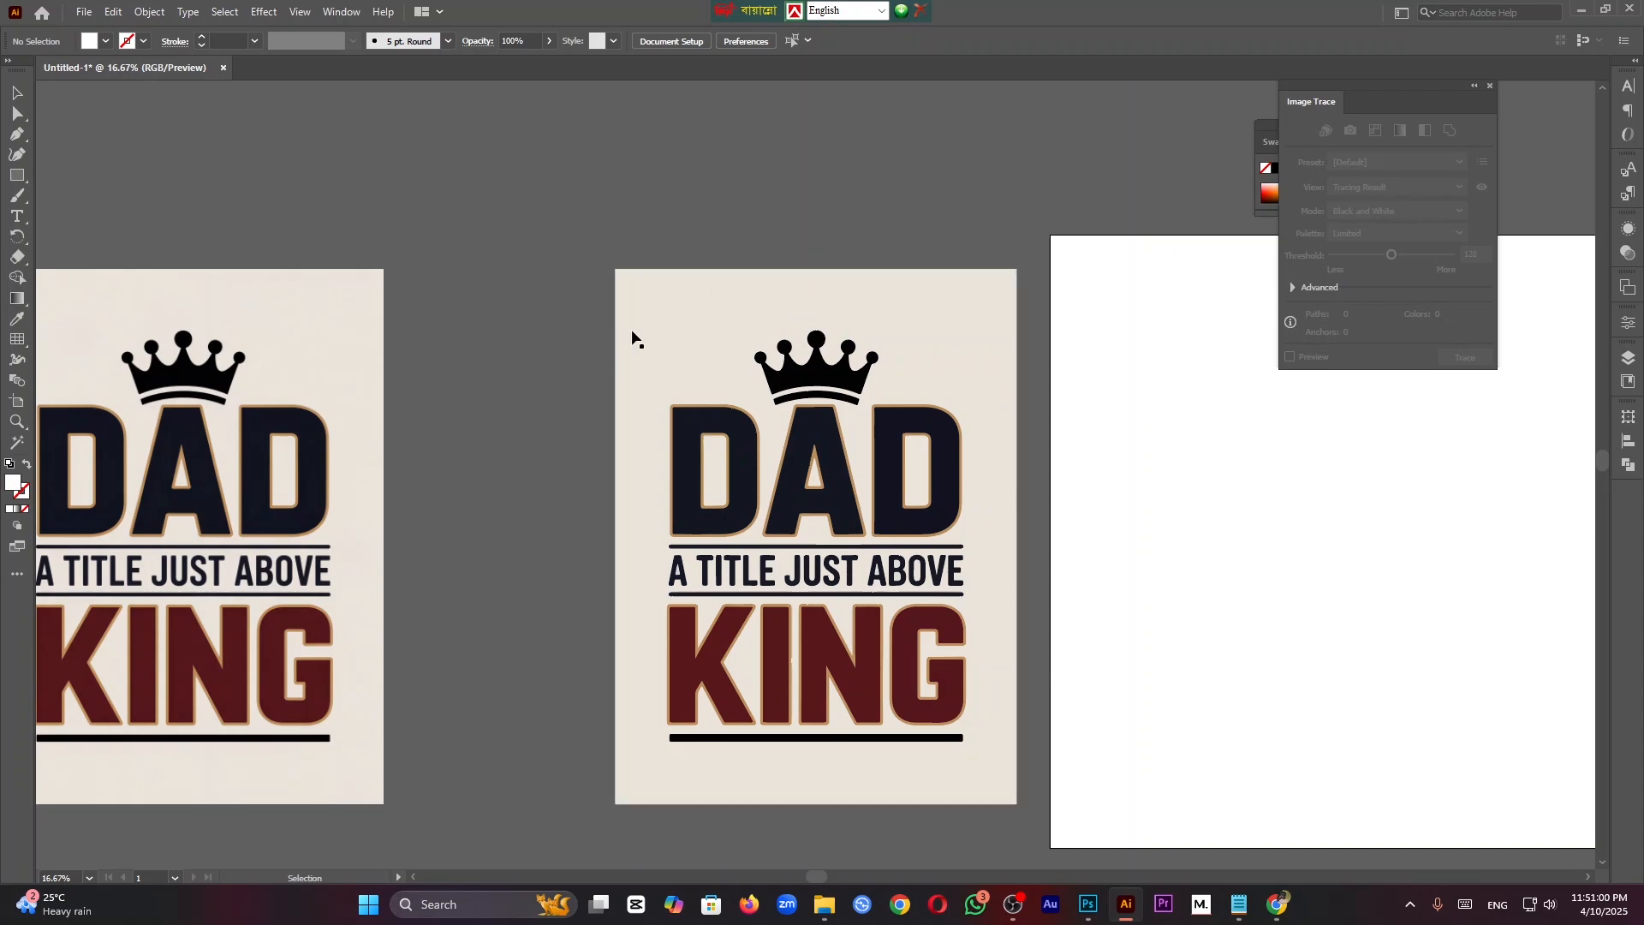
left_click(685, 319)
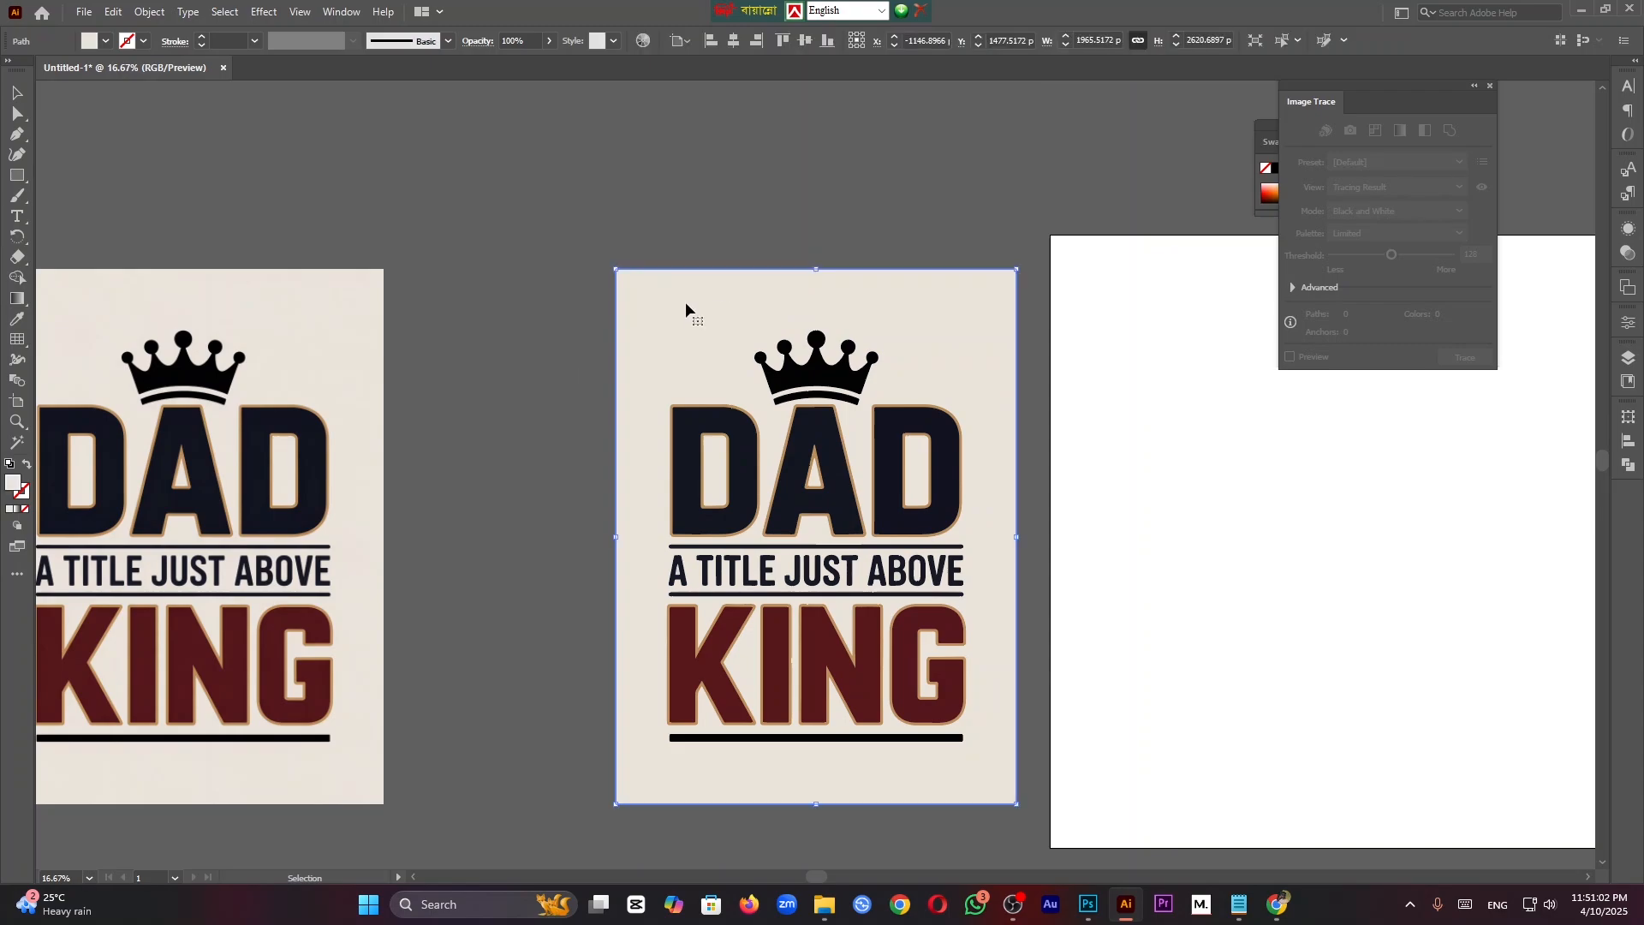
key("Delete")
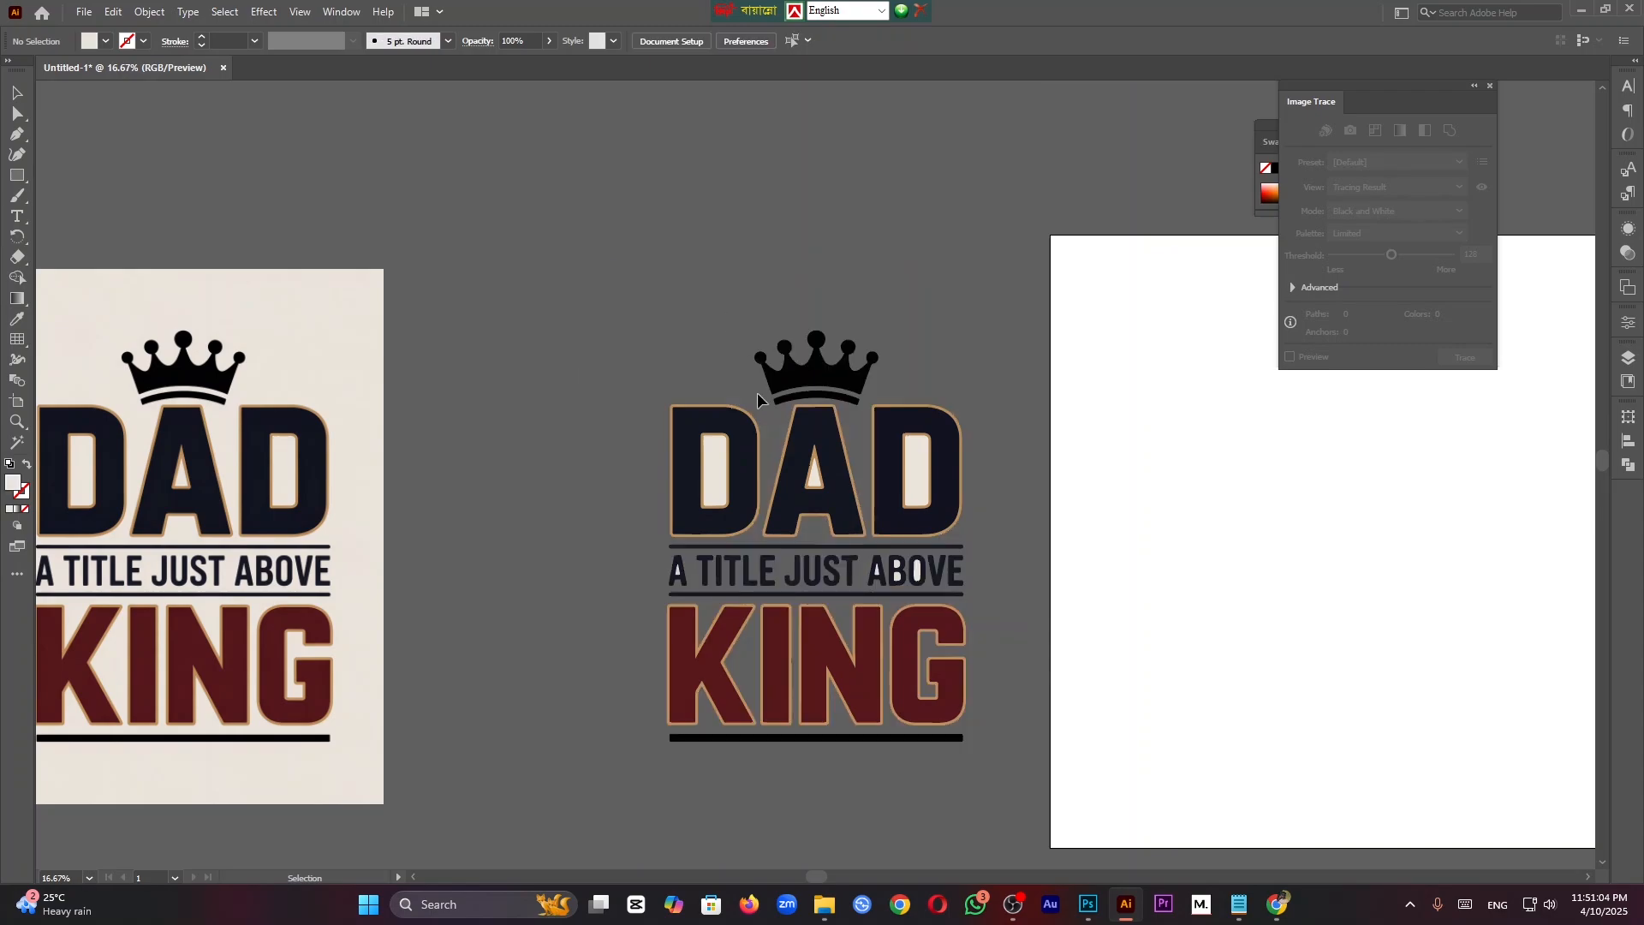
left_click(716, 473)
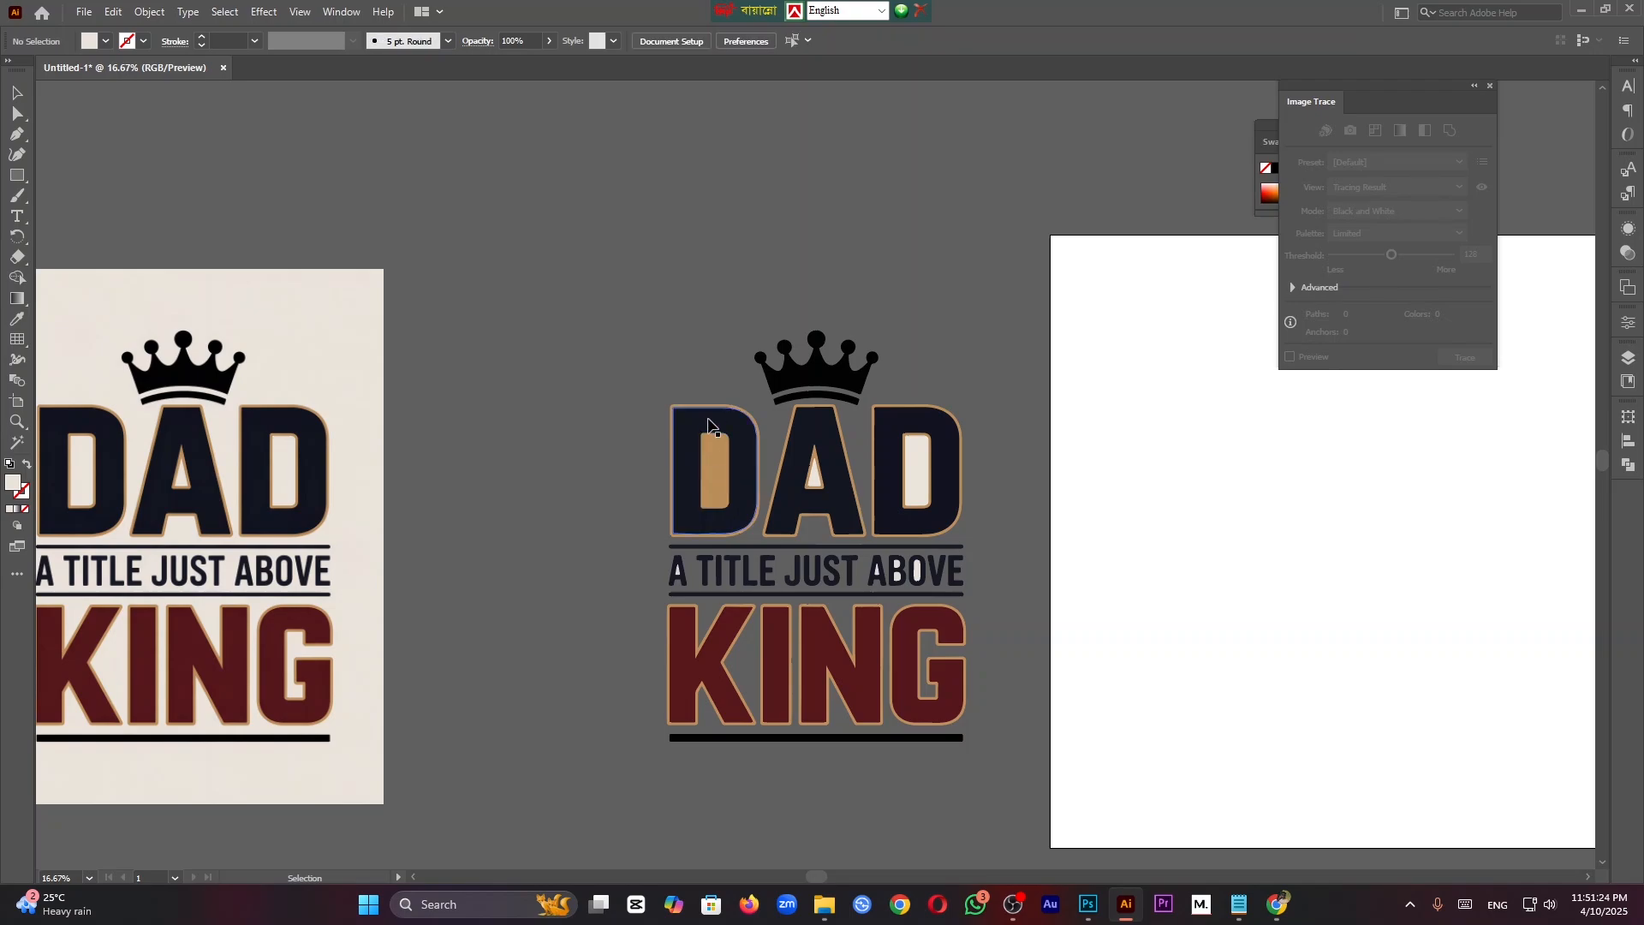
key("ctrl+z")
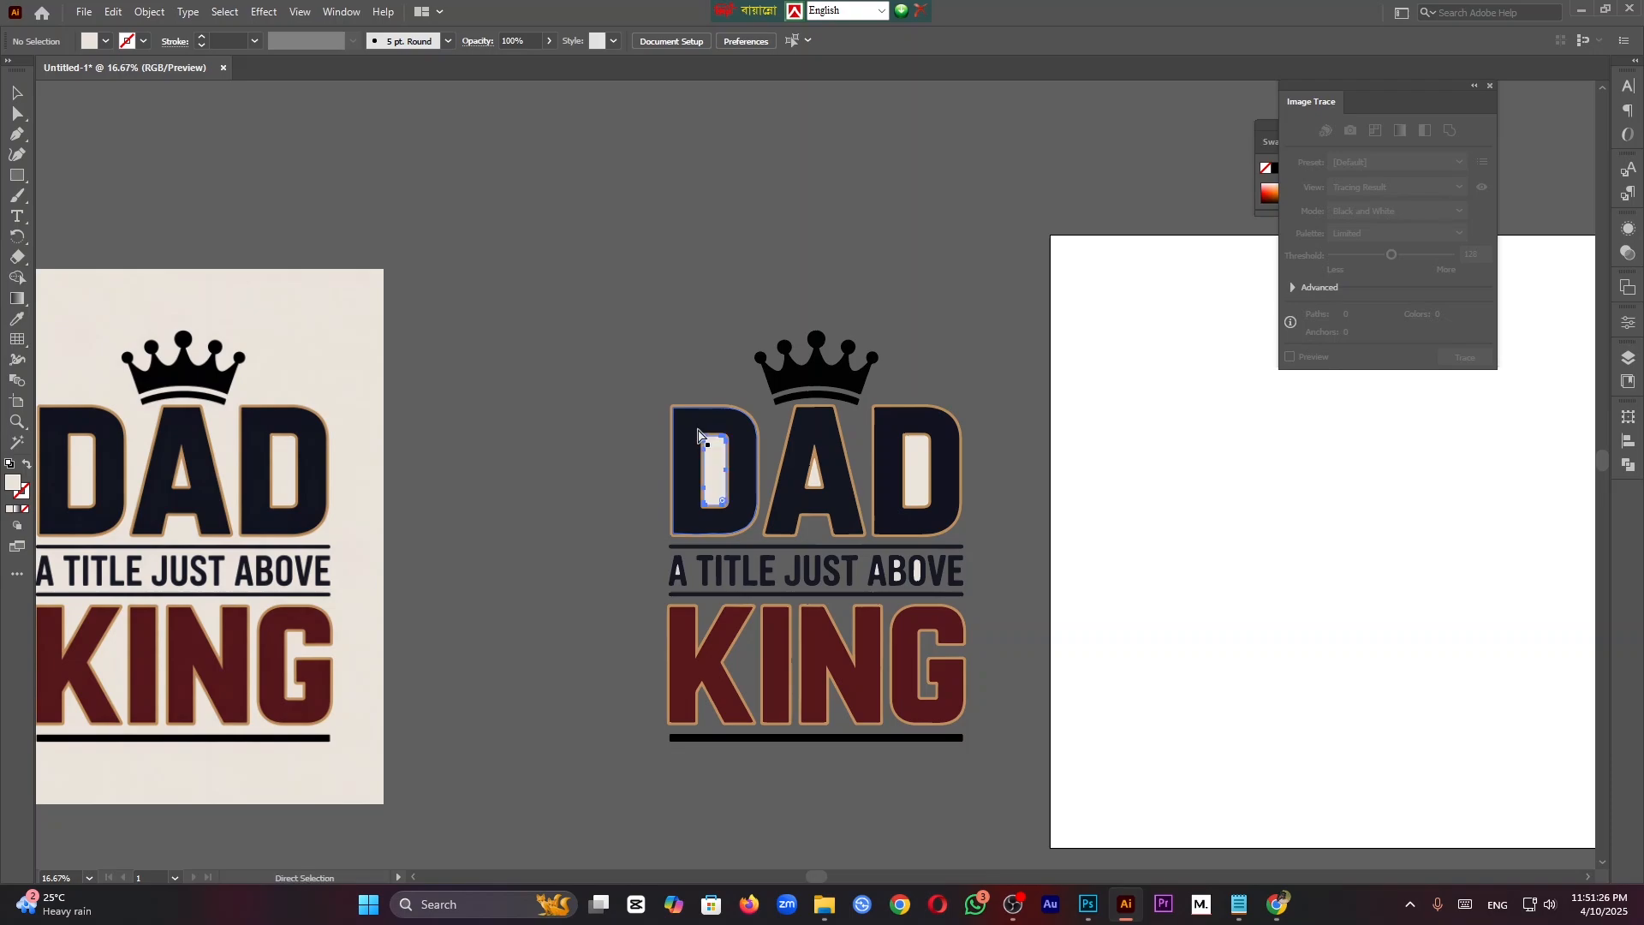
left_click(989, 547)
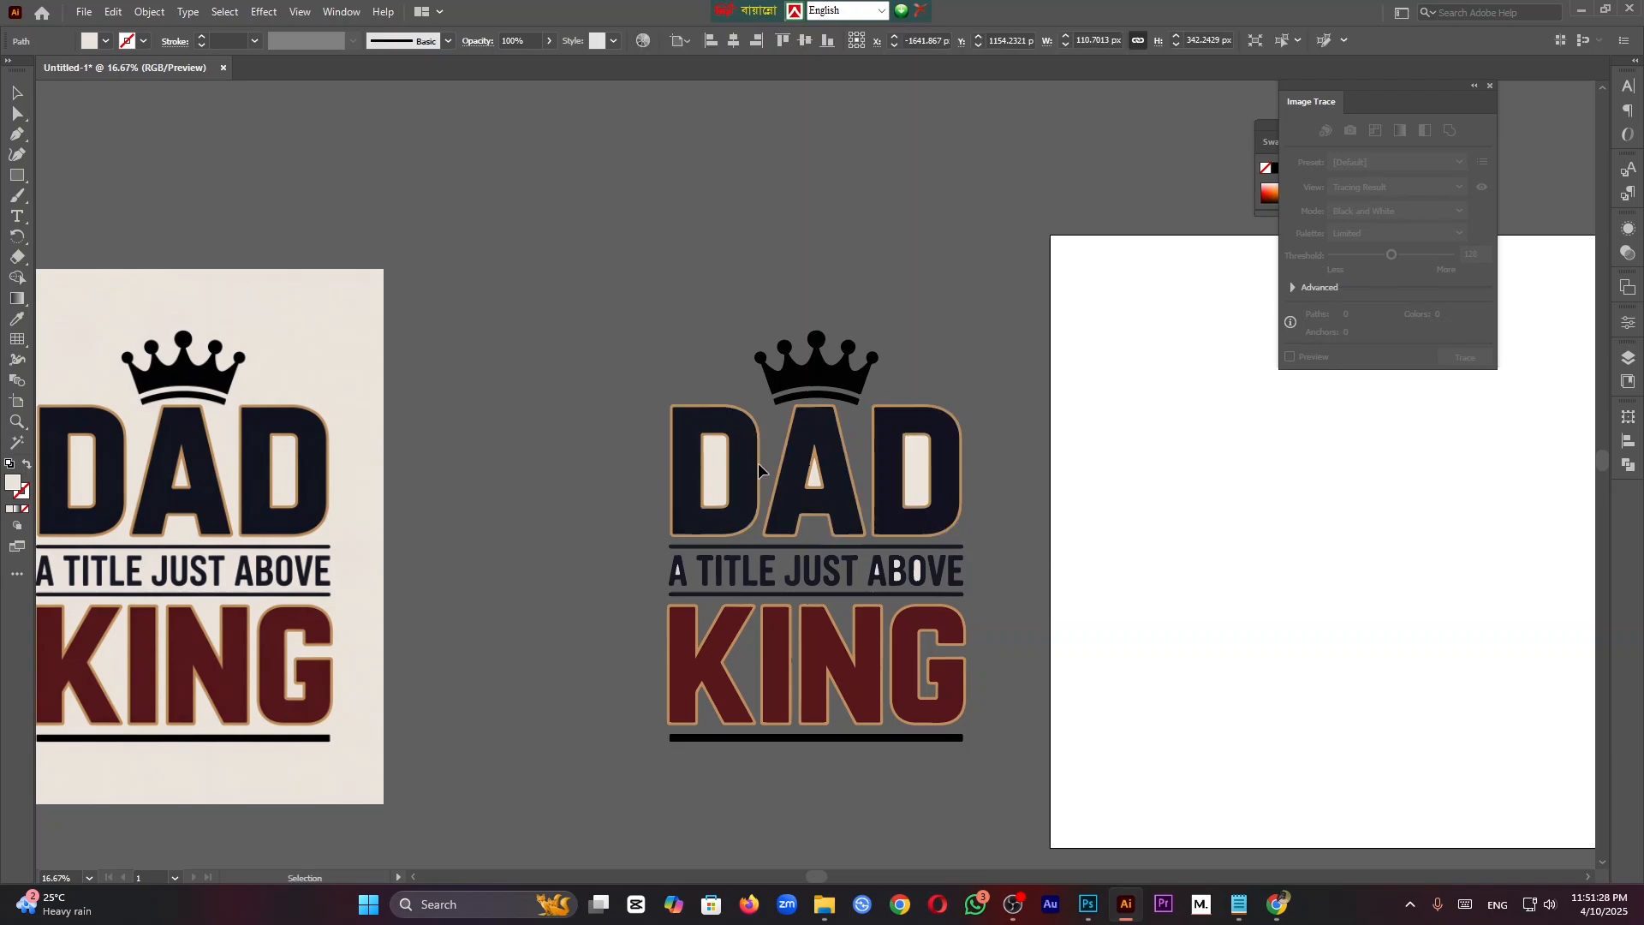
Step: Select the whole traced design and remove the cream areas inside the letters of DAD with the Shape Builder tool
key("ctrl+a")
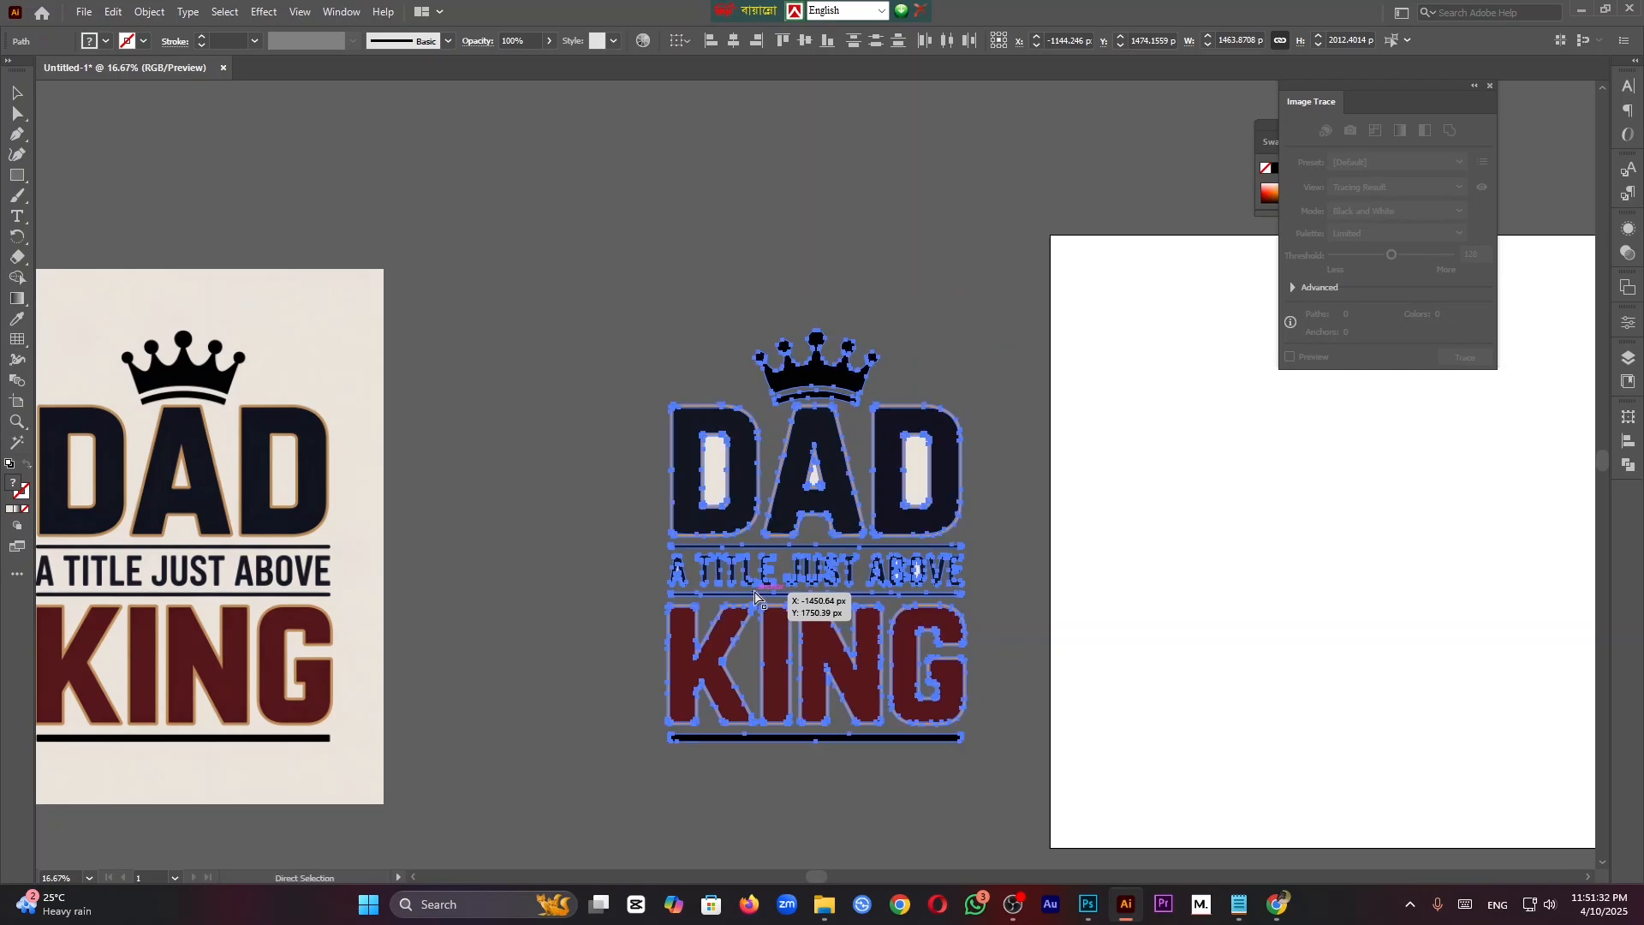
key("ctrl+plus")
scroll(494, 512, "up", 2)
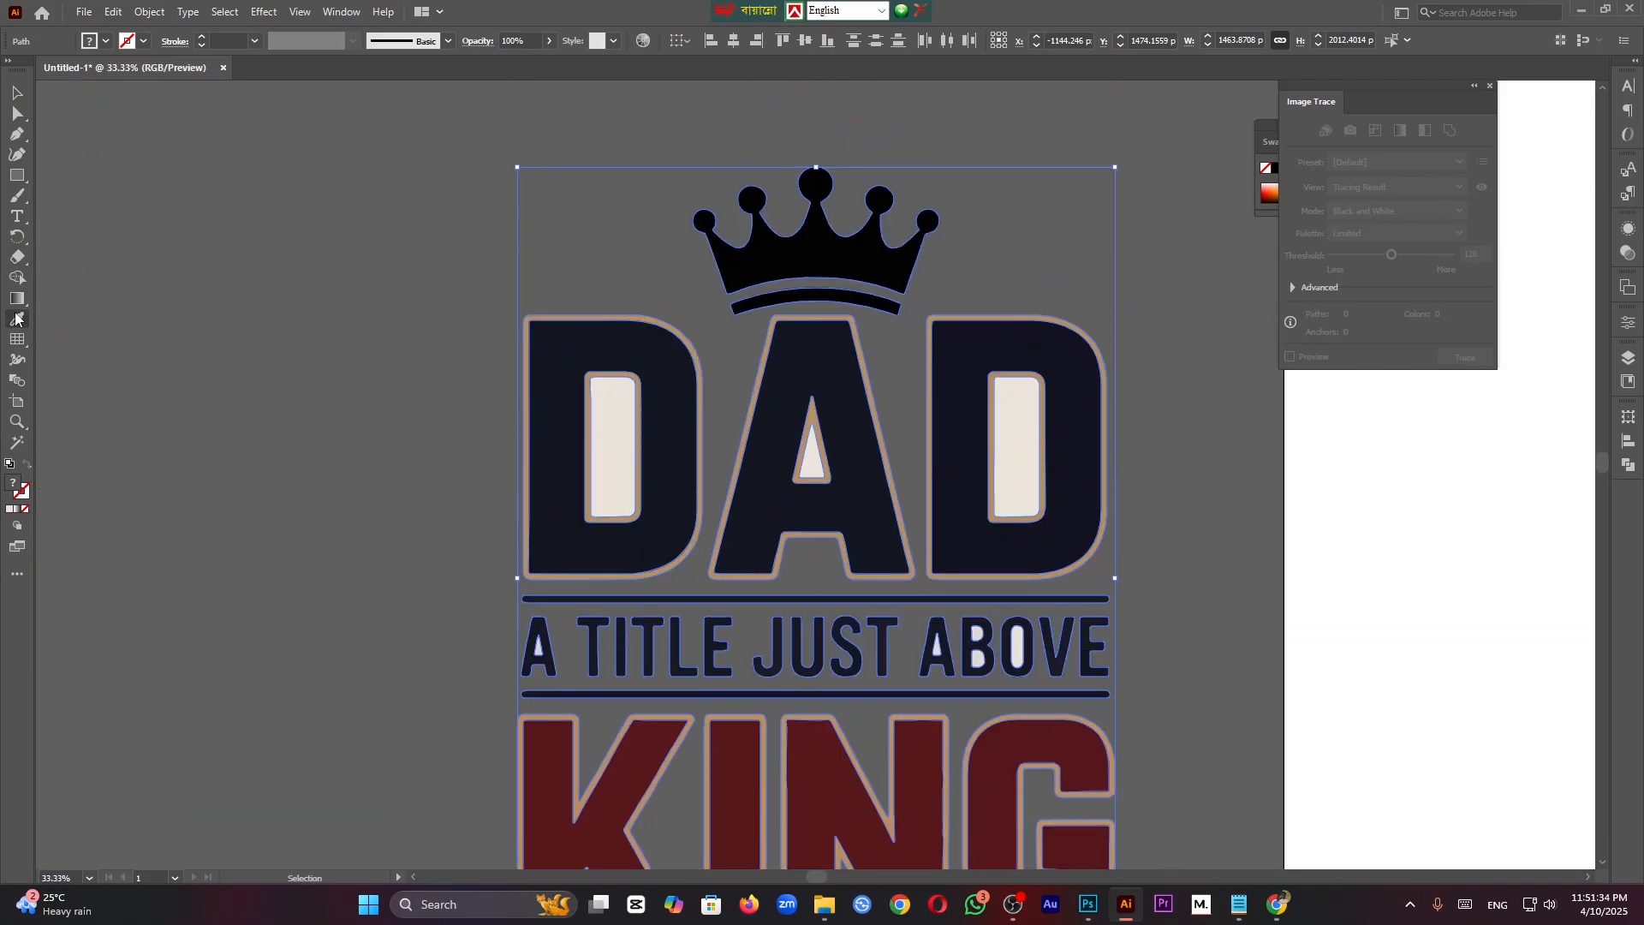
key("shift+m")
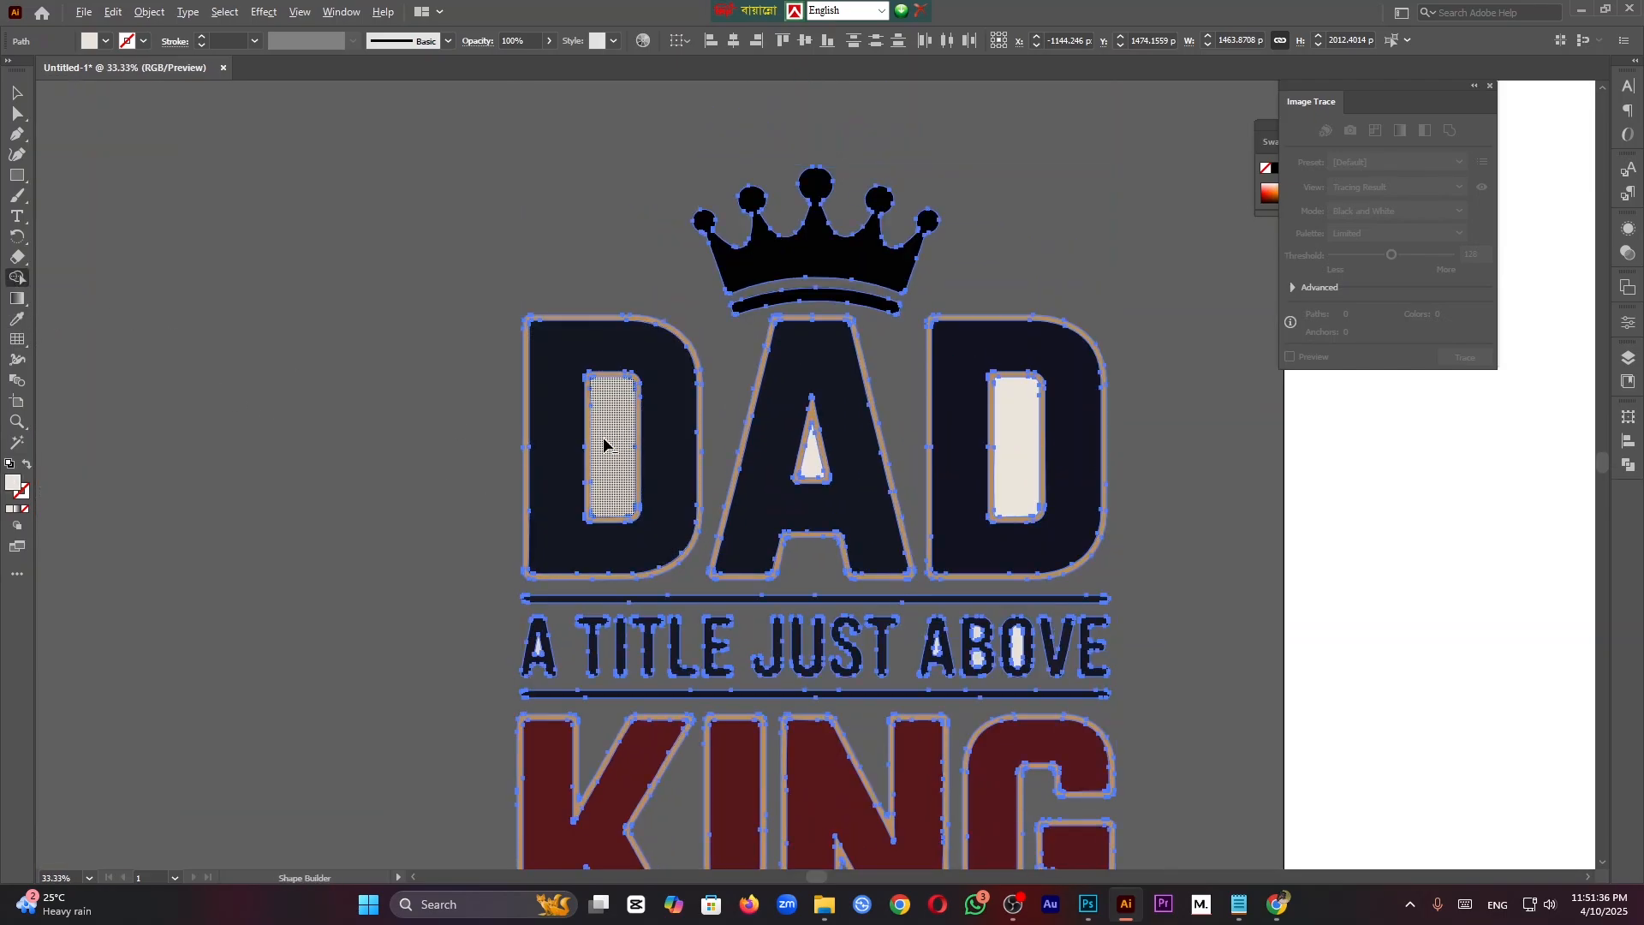
left_click(615, 446, "alt")
left_click(811, 464, "alt")
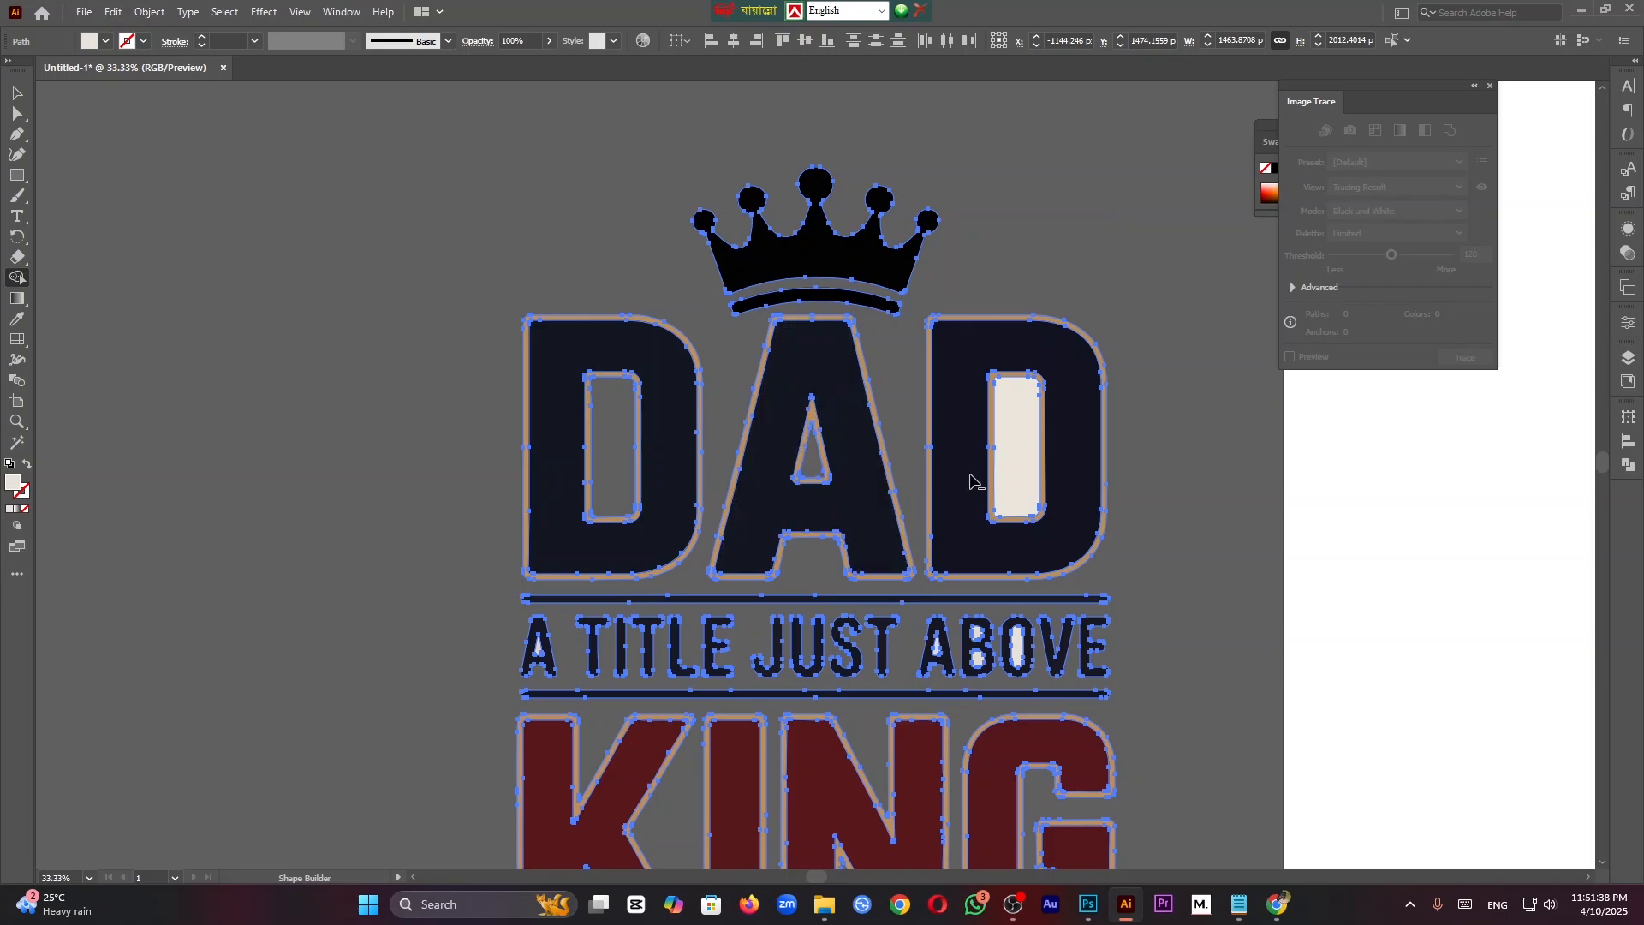
left_click(1024, 474, "alt")
Step: Remove the cream areas inside the letters of A TITLE JUST ABOVE with the Shape Builder tool and deselect the design
left_click(1017, 648, "alt")
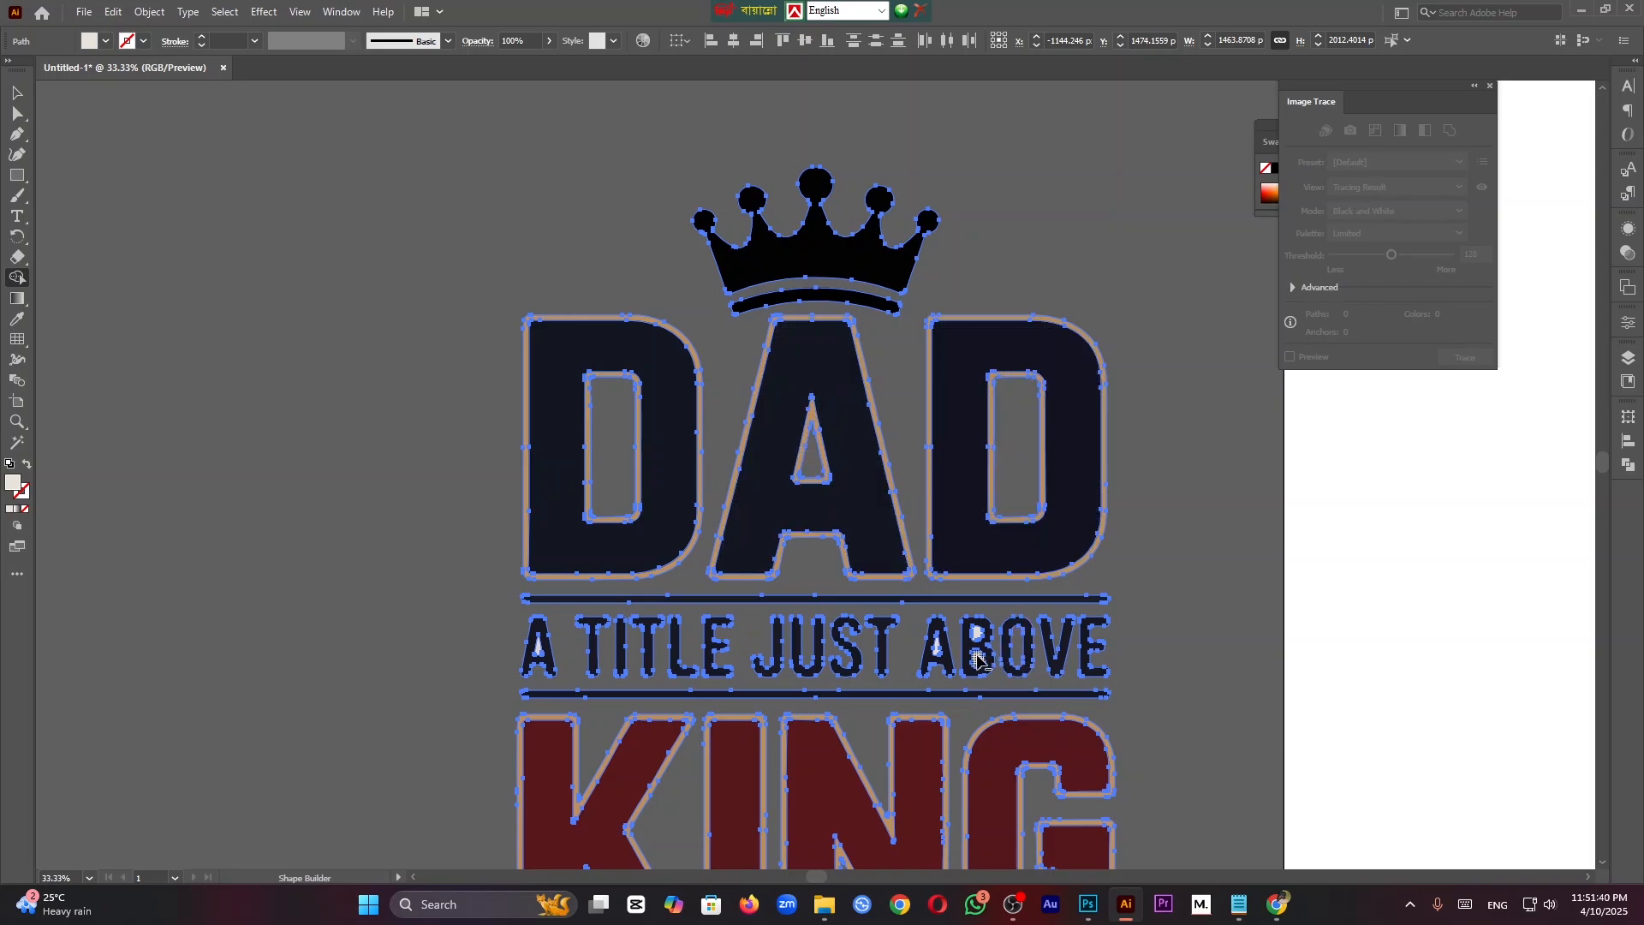
left_click(977, 656, "alt")
left_click(938, 653, "alt")
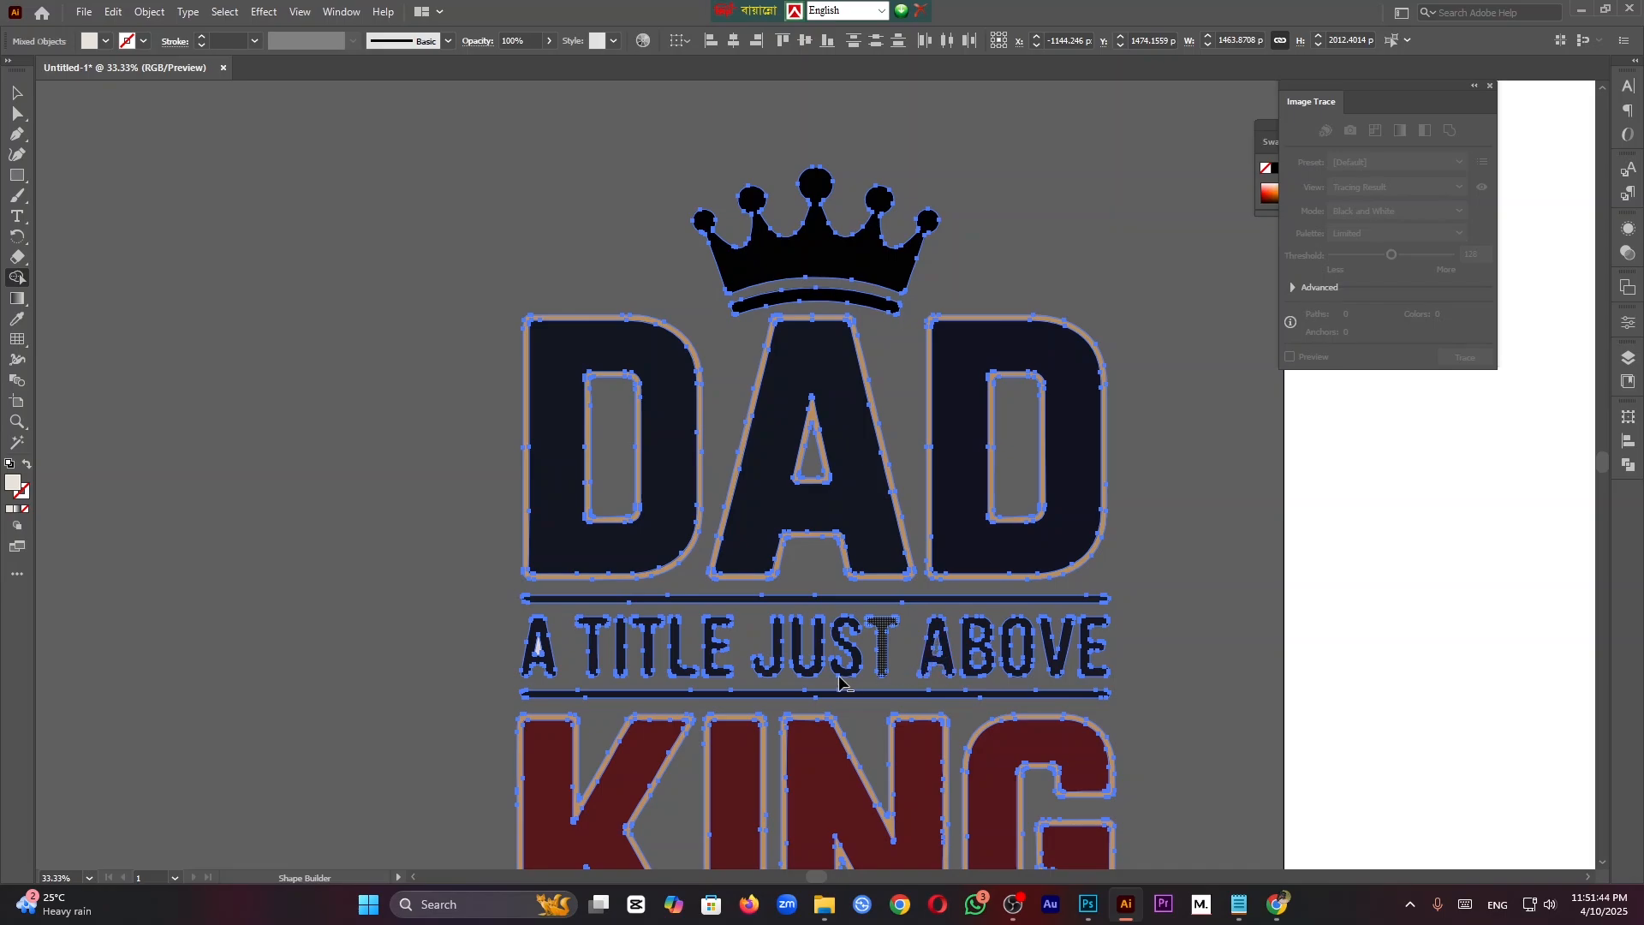
left_click(537, 651, "alt")
scroll(899, 591, "down", 3)
scroll(899, 573, "down", 1)
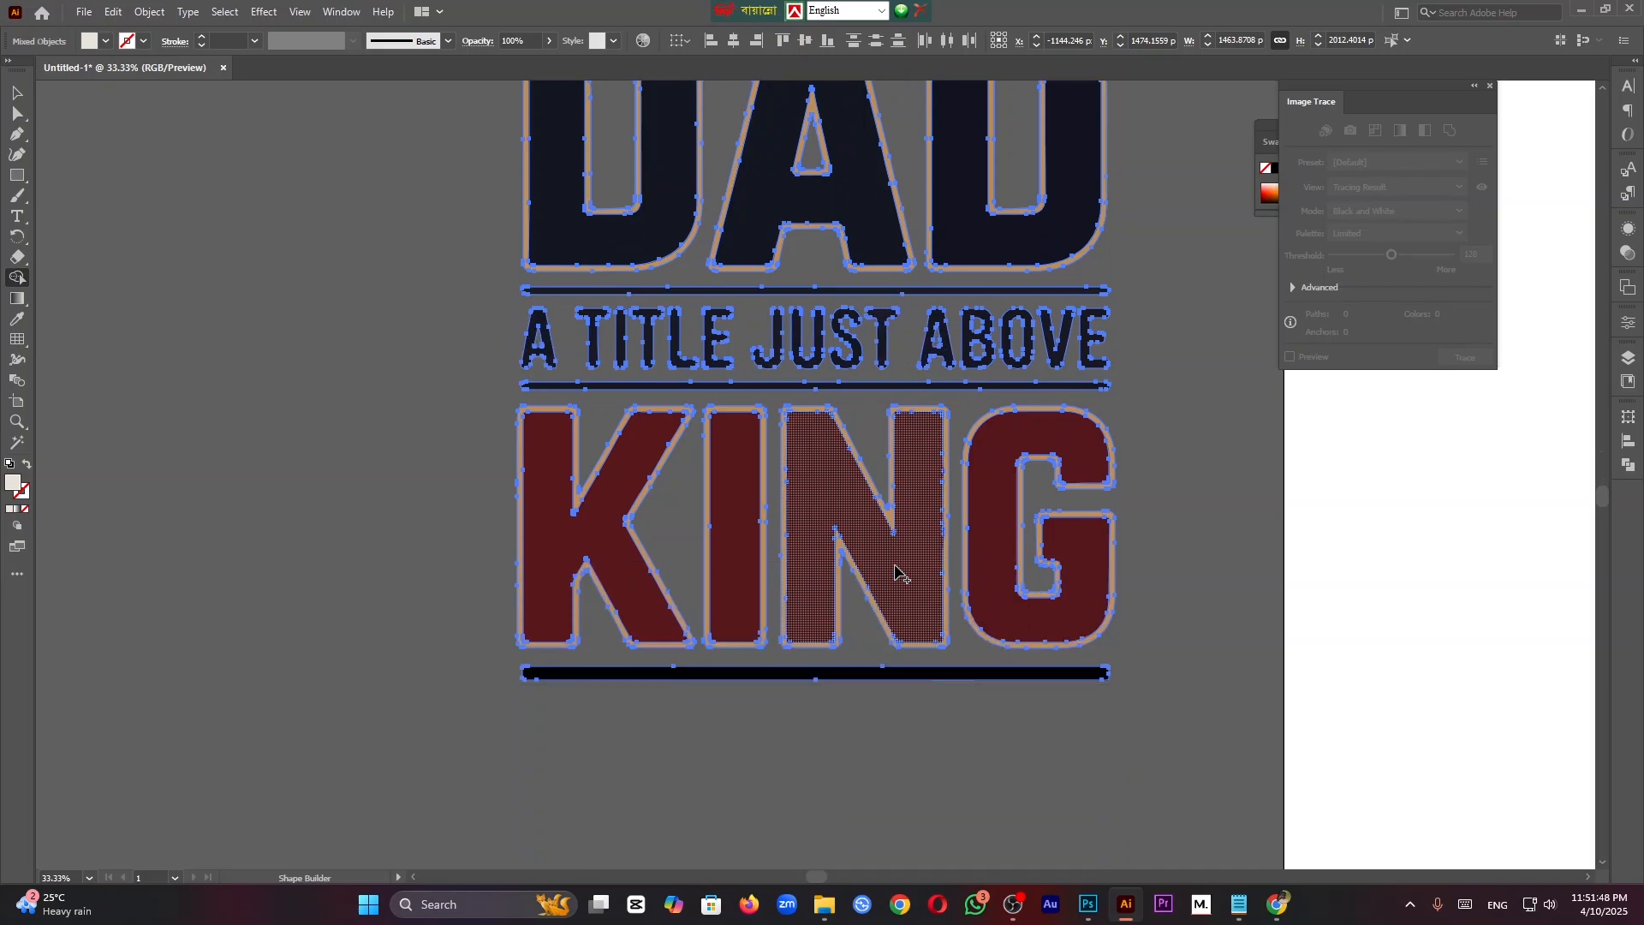
scroll(900, 576, "up", 2)
key("v")
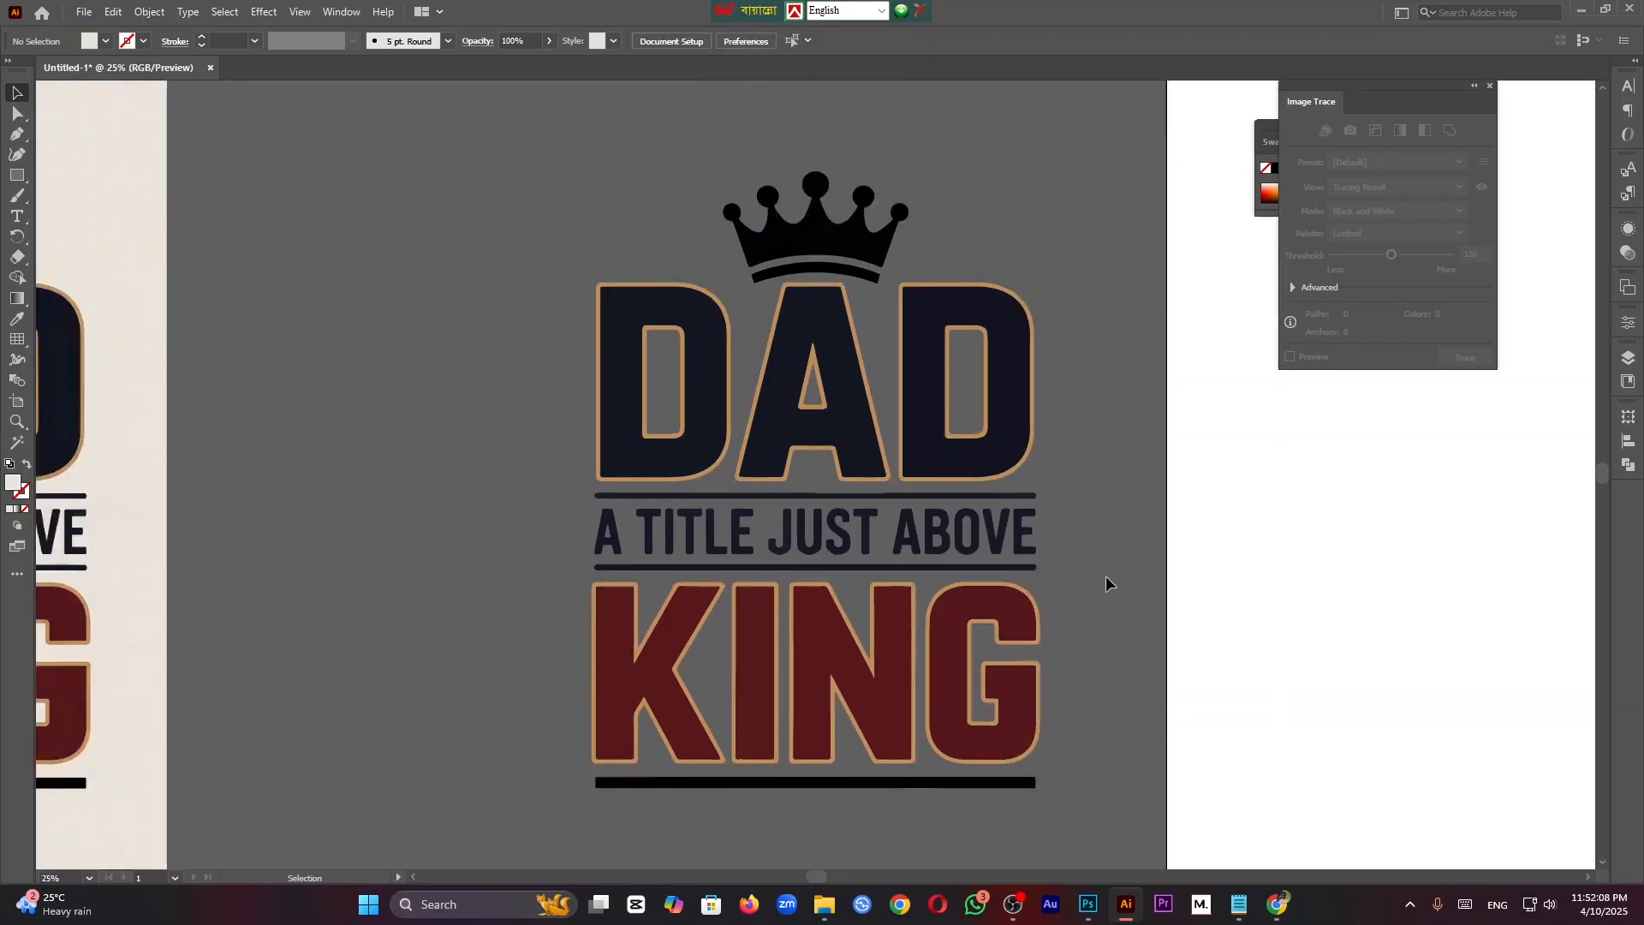
Step: Delete the untraced duplicate image to the left of the traced design
left_click(110, 476)
key("Delete")
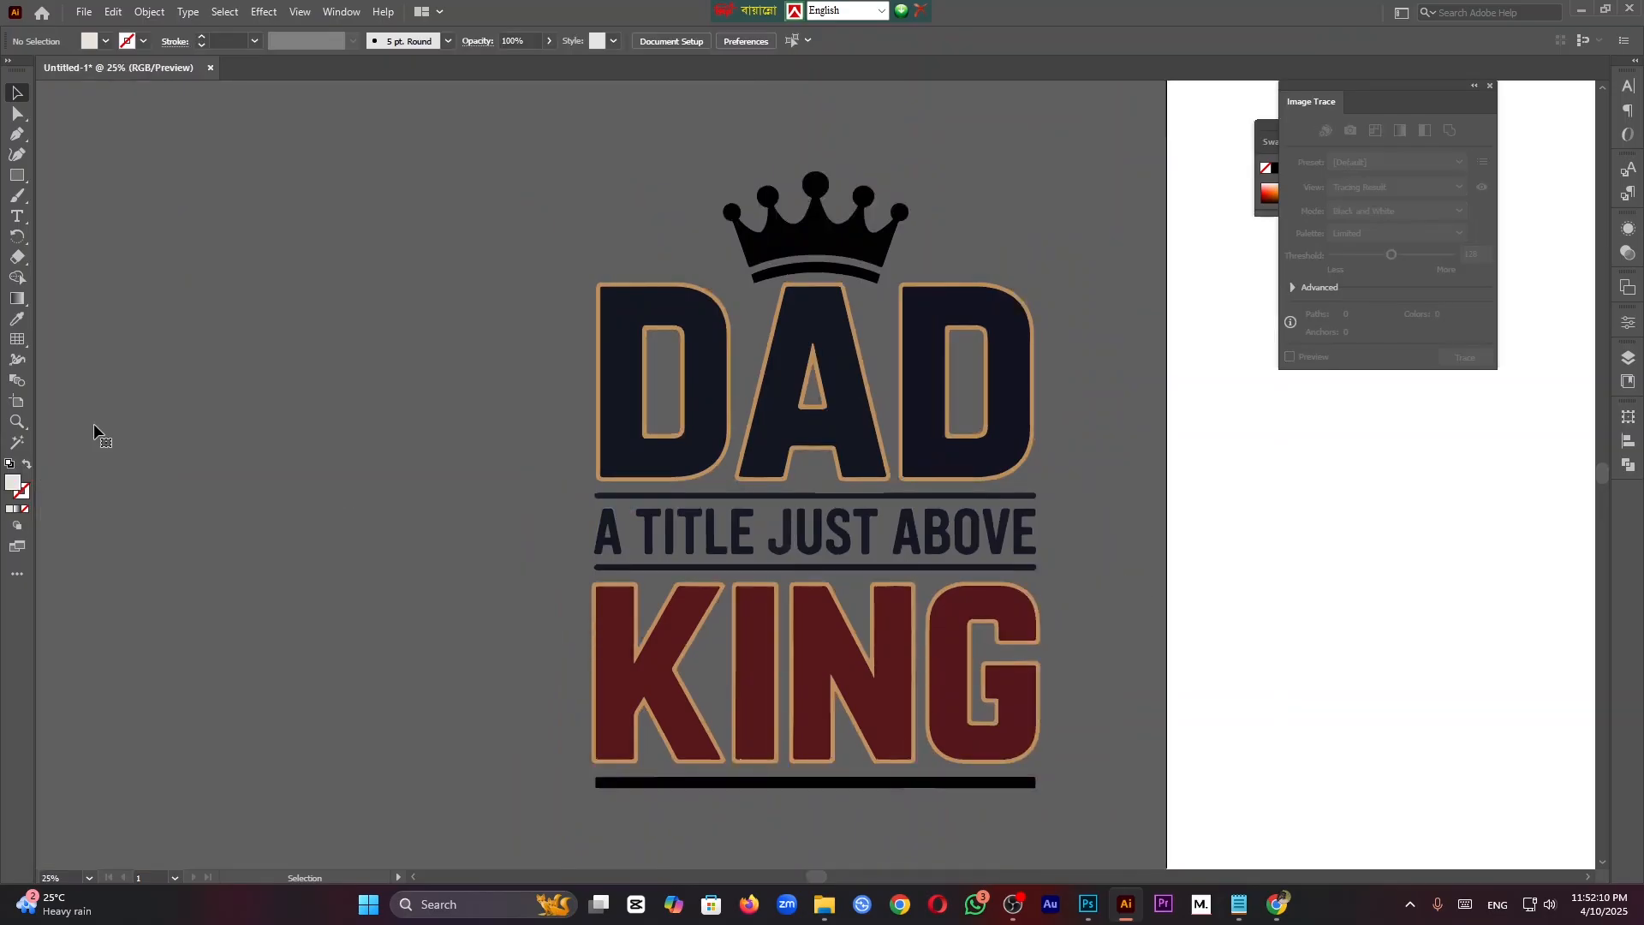
left_click_drag(836, 679, 503, 679)
key("ctrl+minus")
key("ctrl+minus")
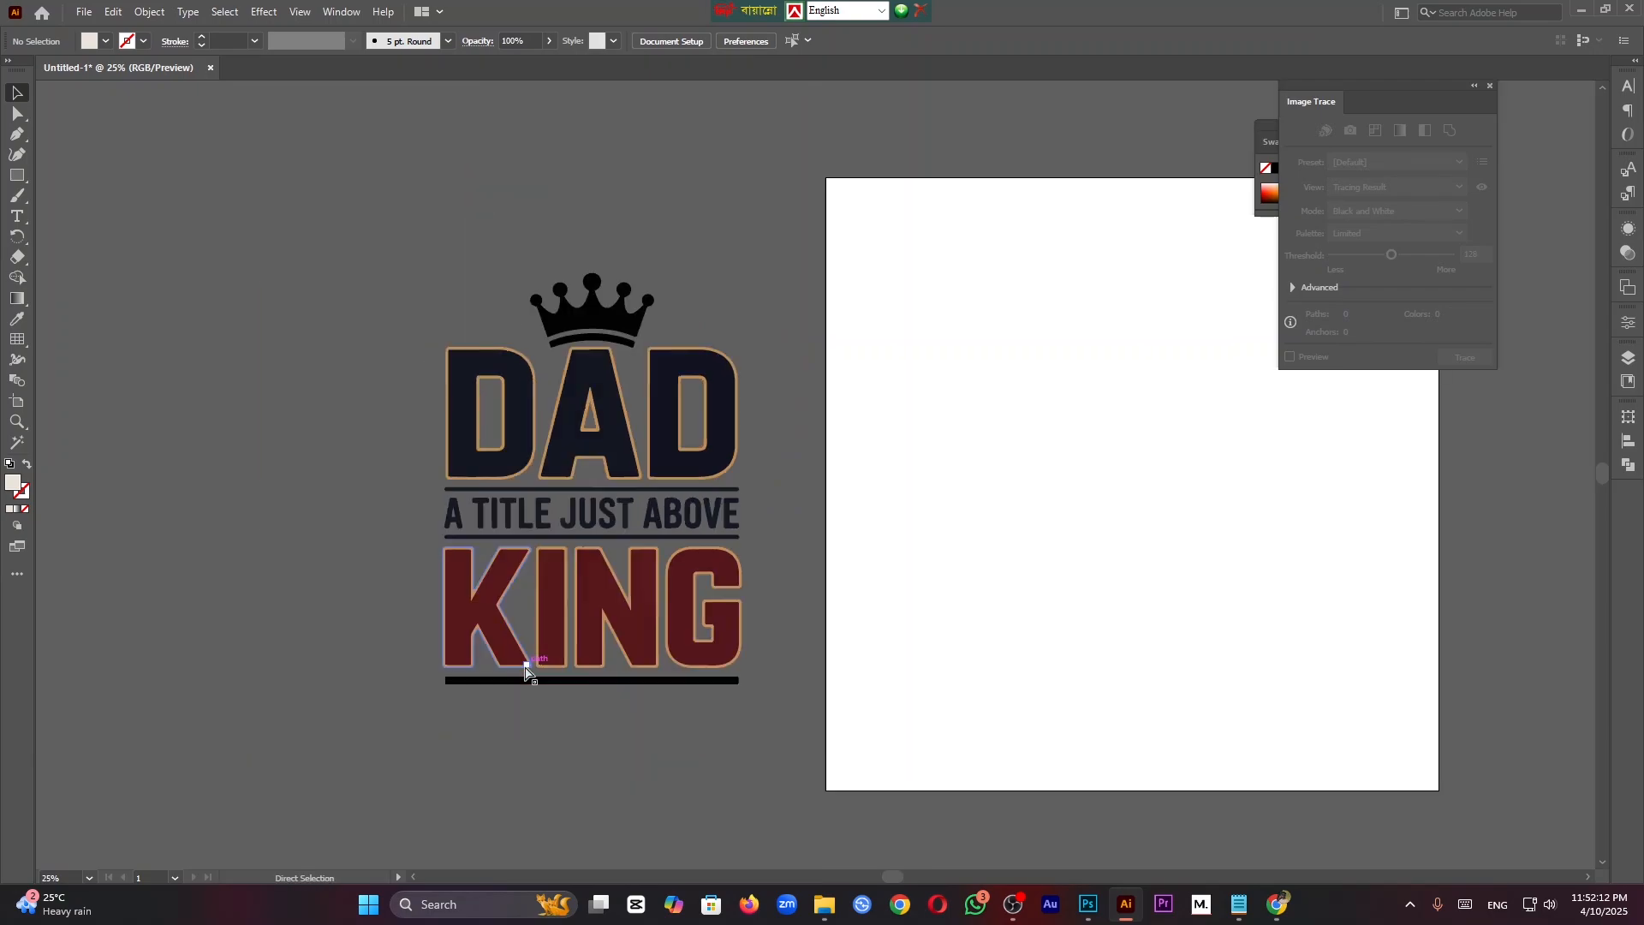
Step: Move the whole traced design onto the artboard and scale it up proportionally to about 1974 × 2713 px
left_click_drag(790, 709, 793, 713)
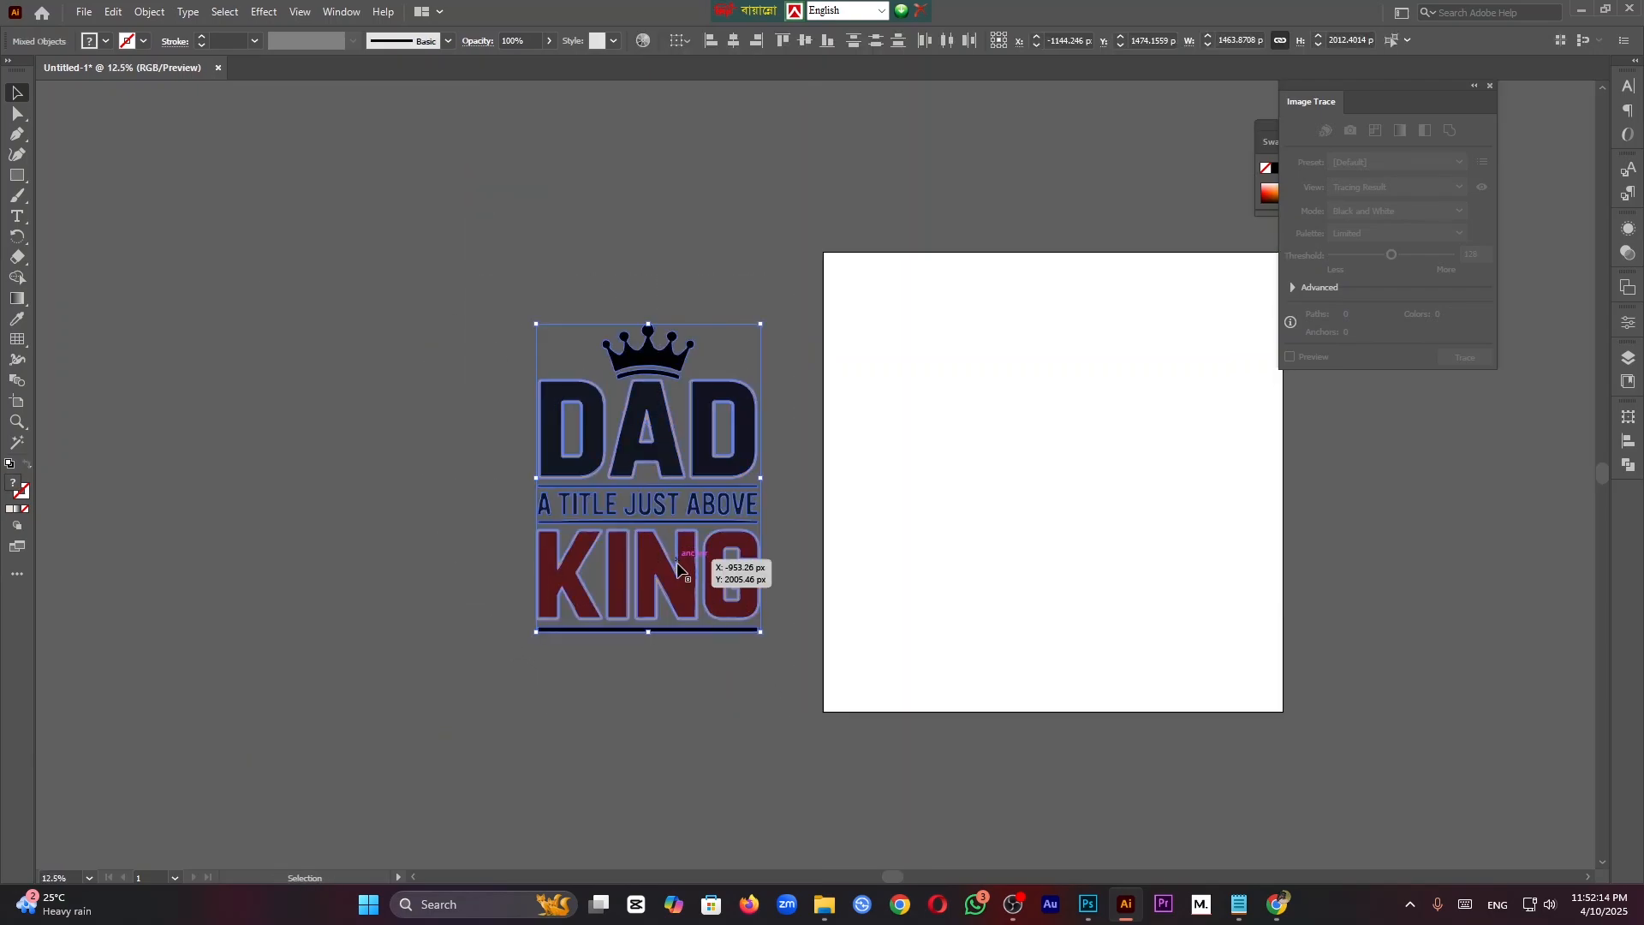
left_click_drag(679, 586, 1077, 584)
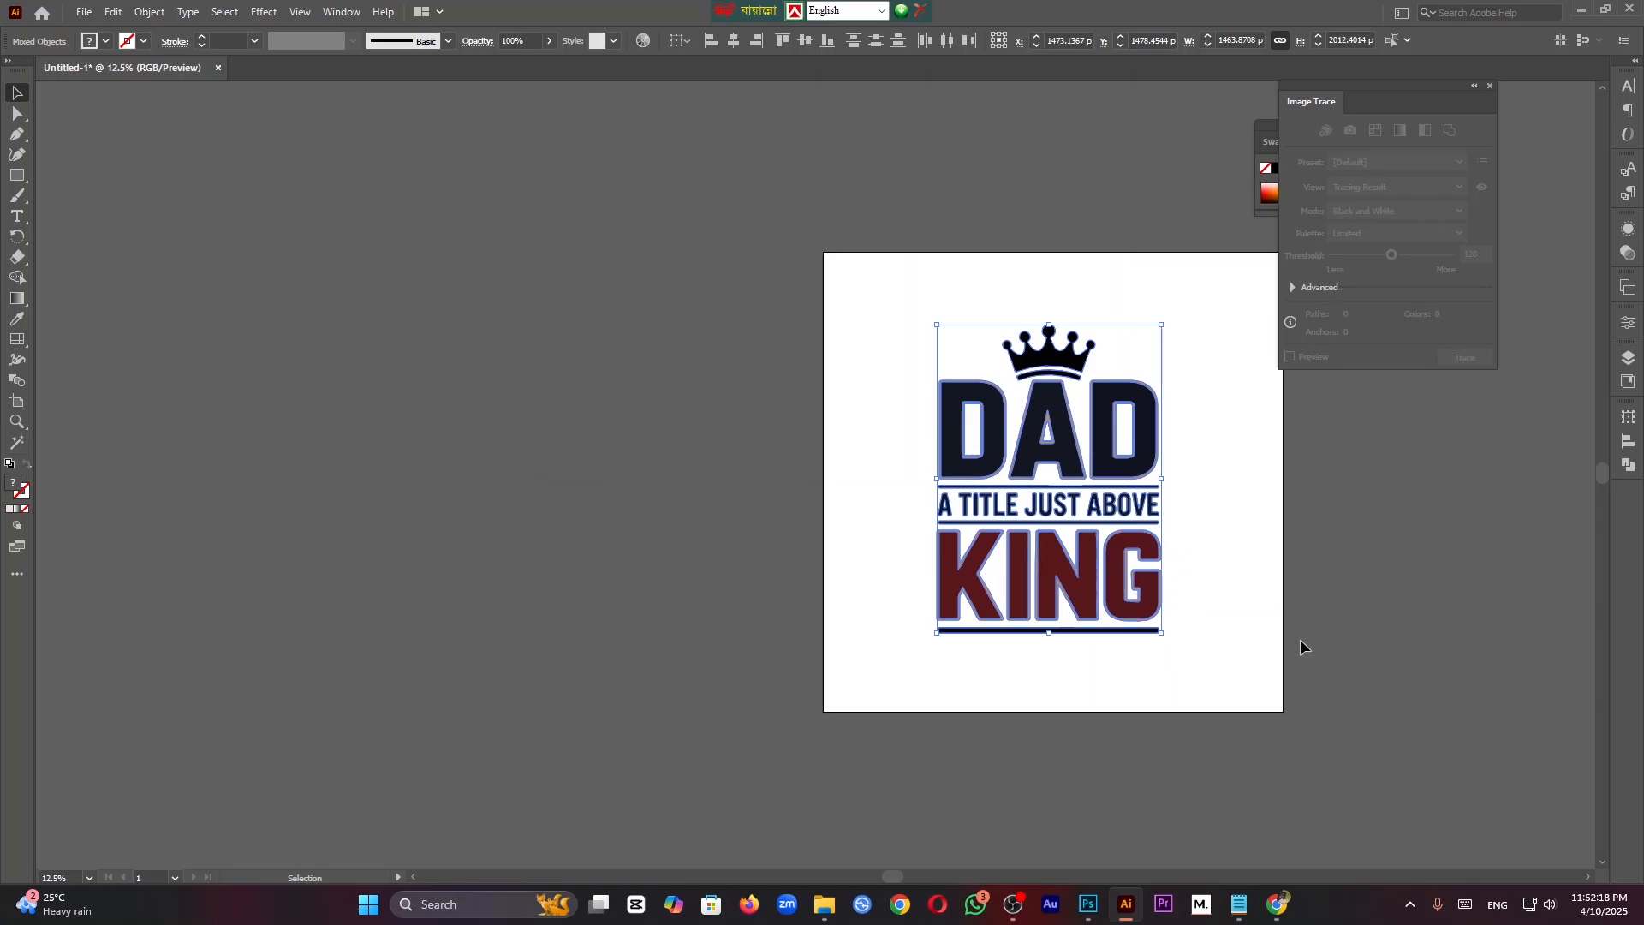
key("ctrl+0")
left_click(1158, 585)
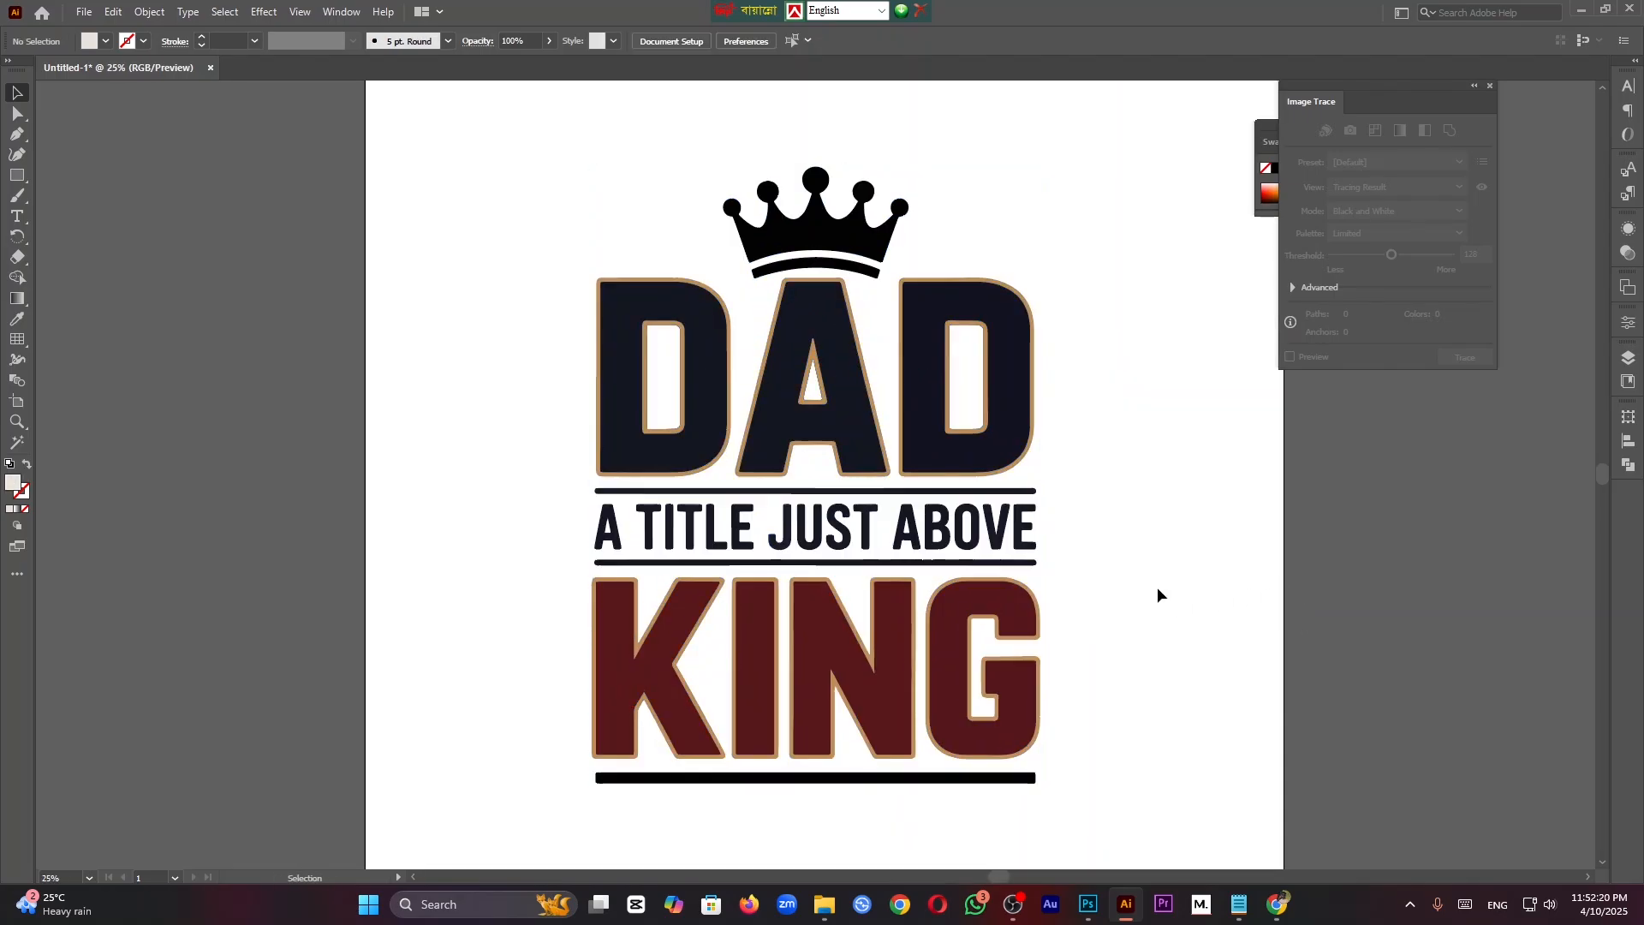
left_click_drag(532, 175, 1093, 815)
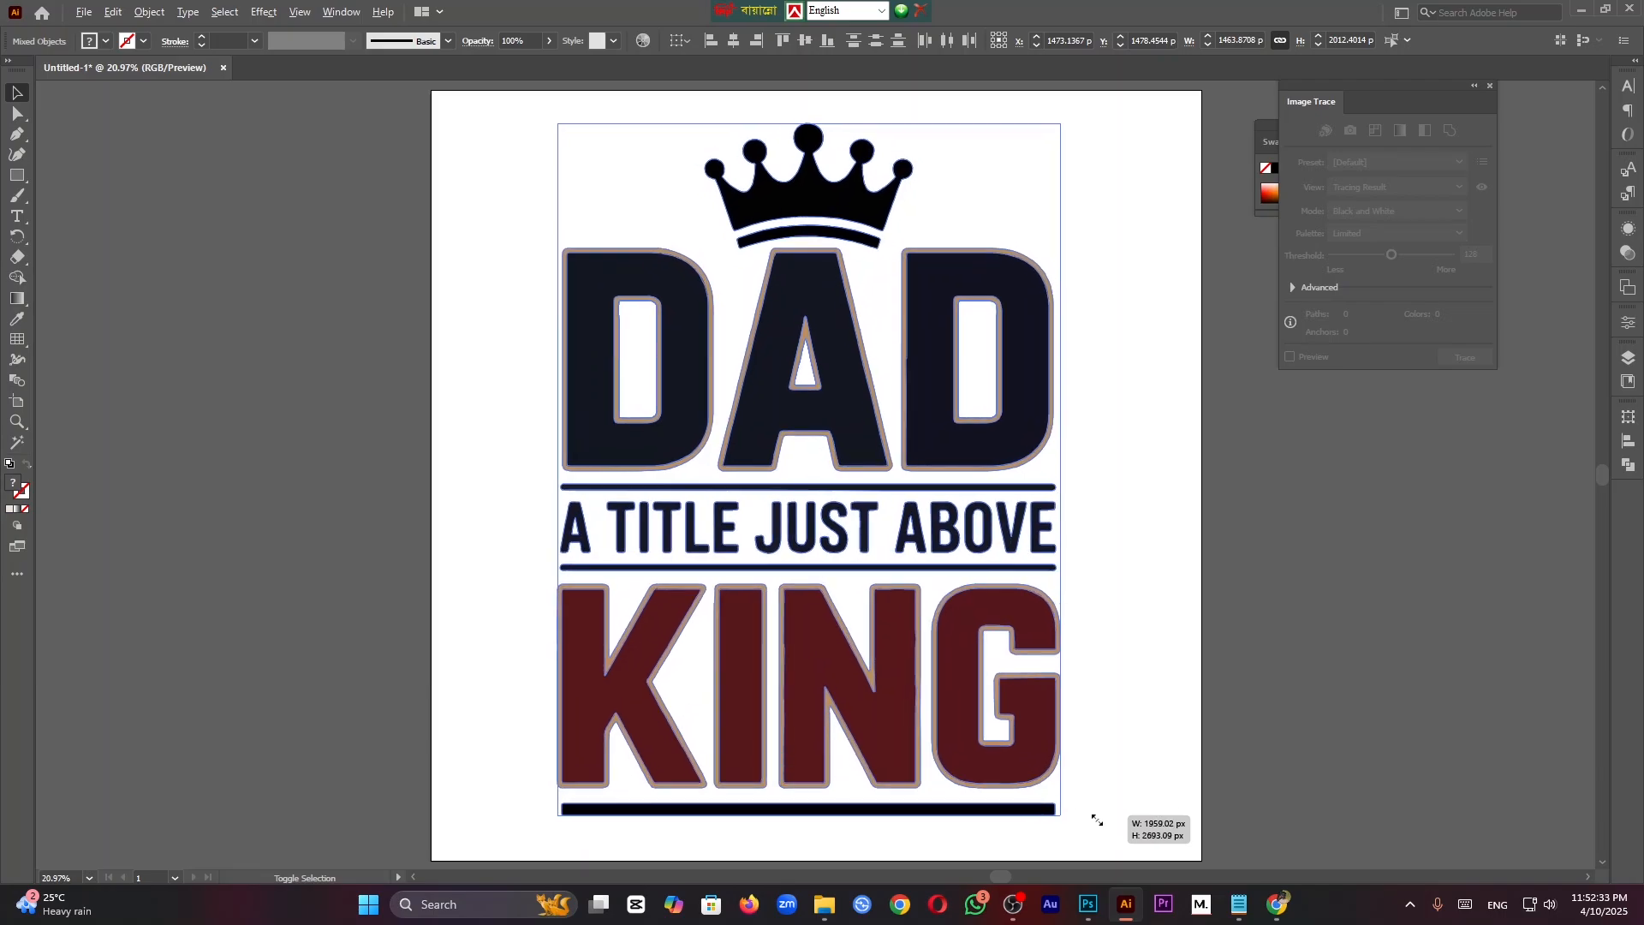
left_click(1341, 701)
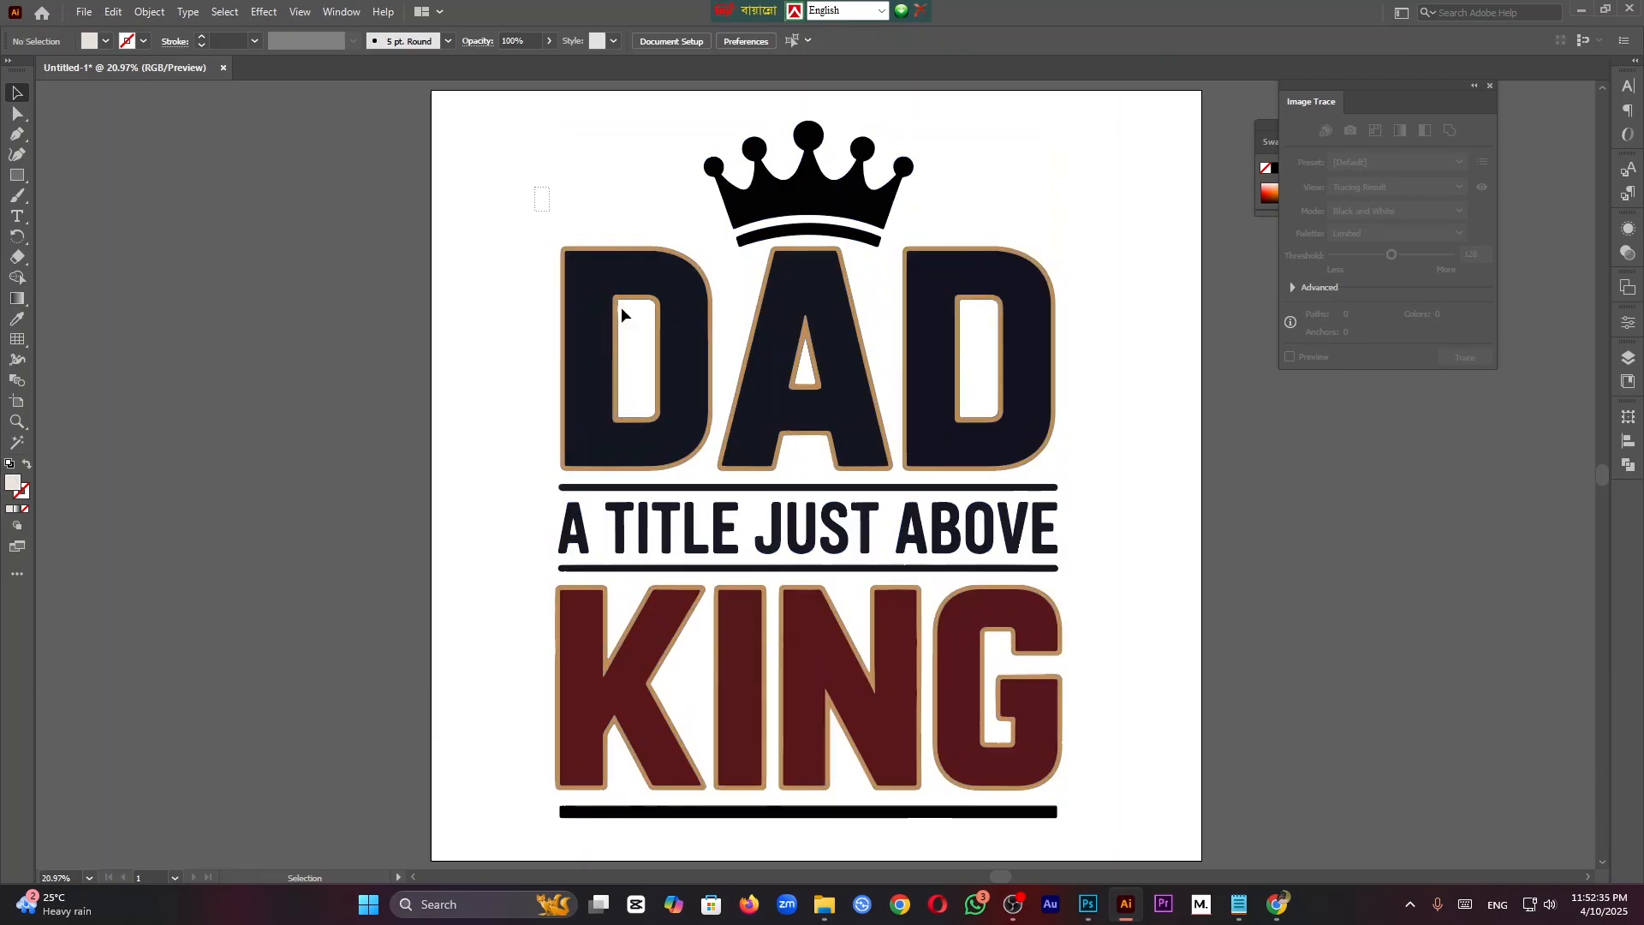
Step: Group all parts of the design and center the group vertically and horizontally on the artboard
left_click_drag(534, 188, 1142, 834)
key("v")
key("ctrl+g")
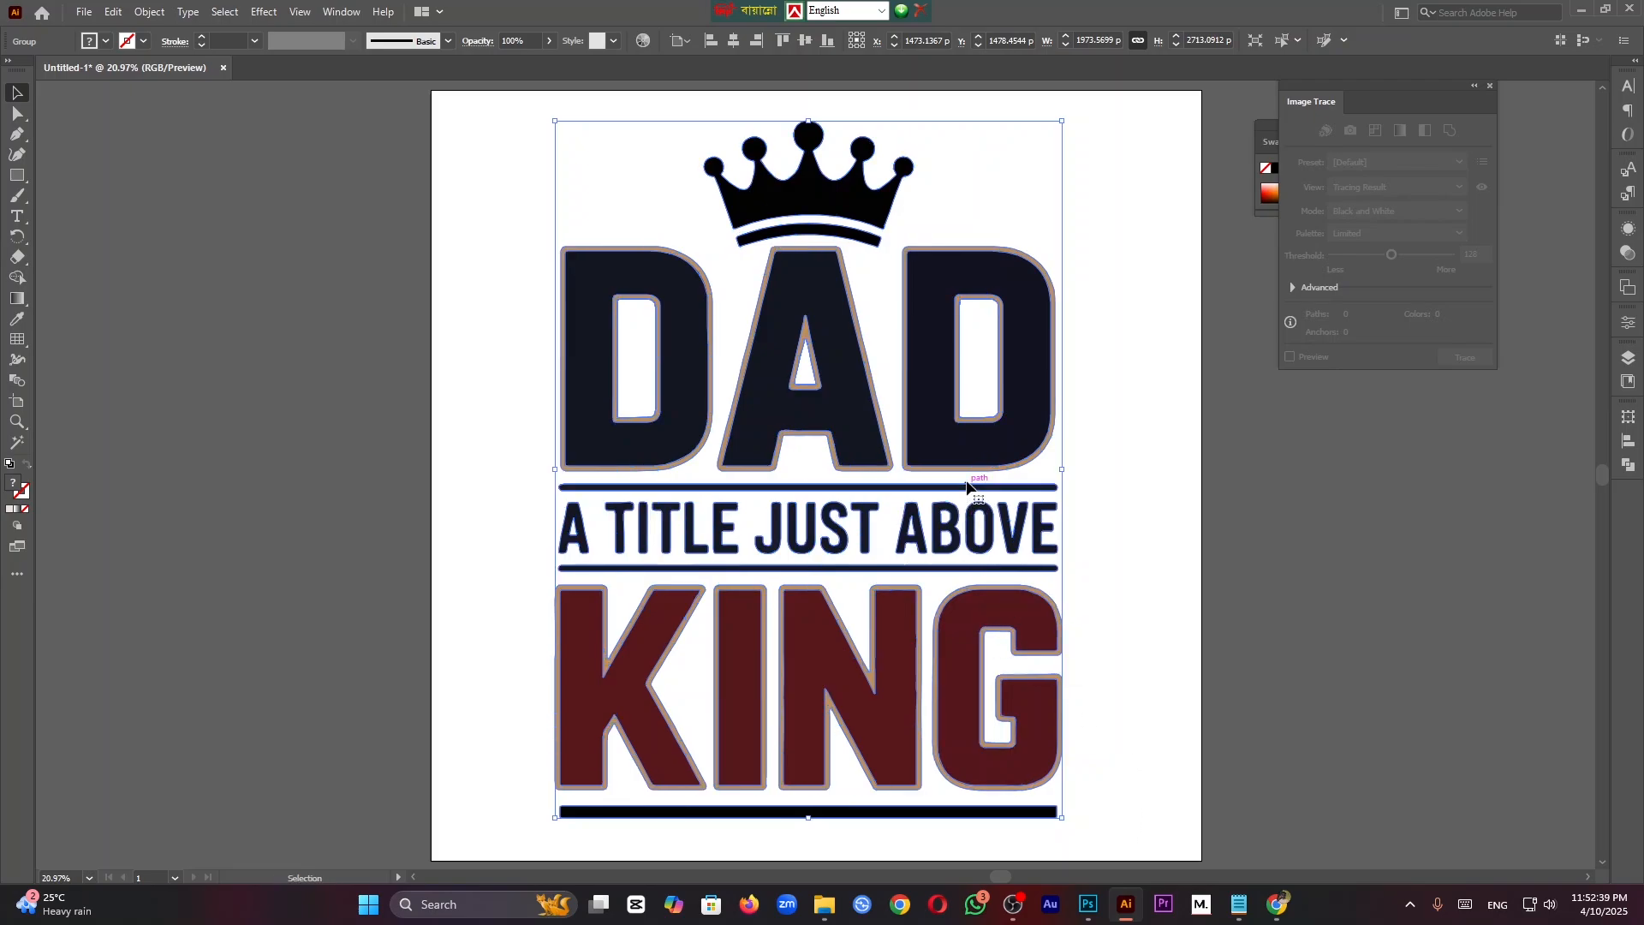
left_click(802, 47)
left_click(734, 41)
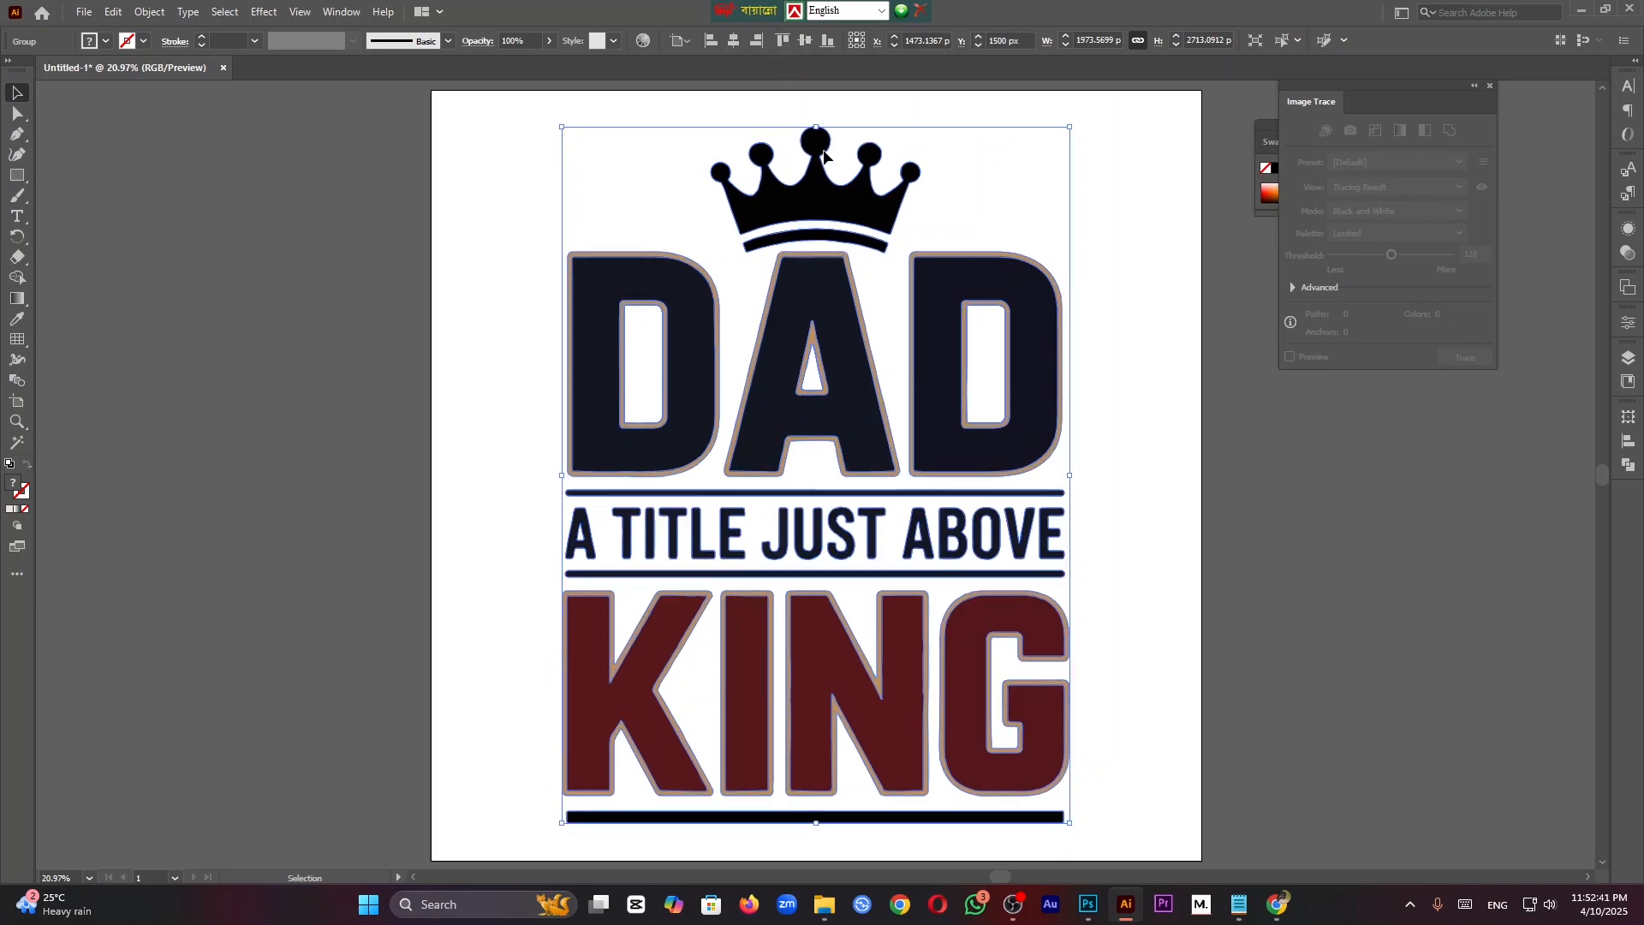
left_click(1438, 540)
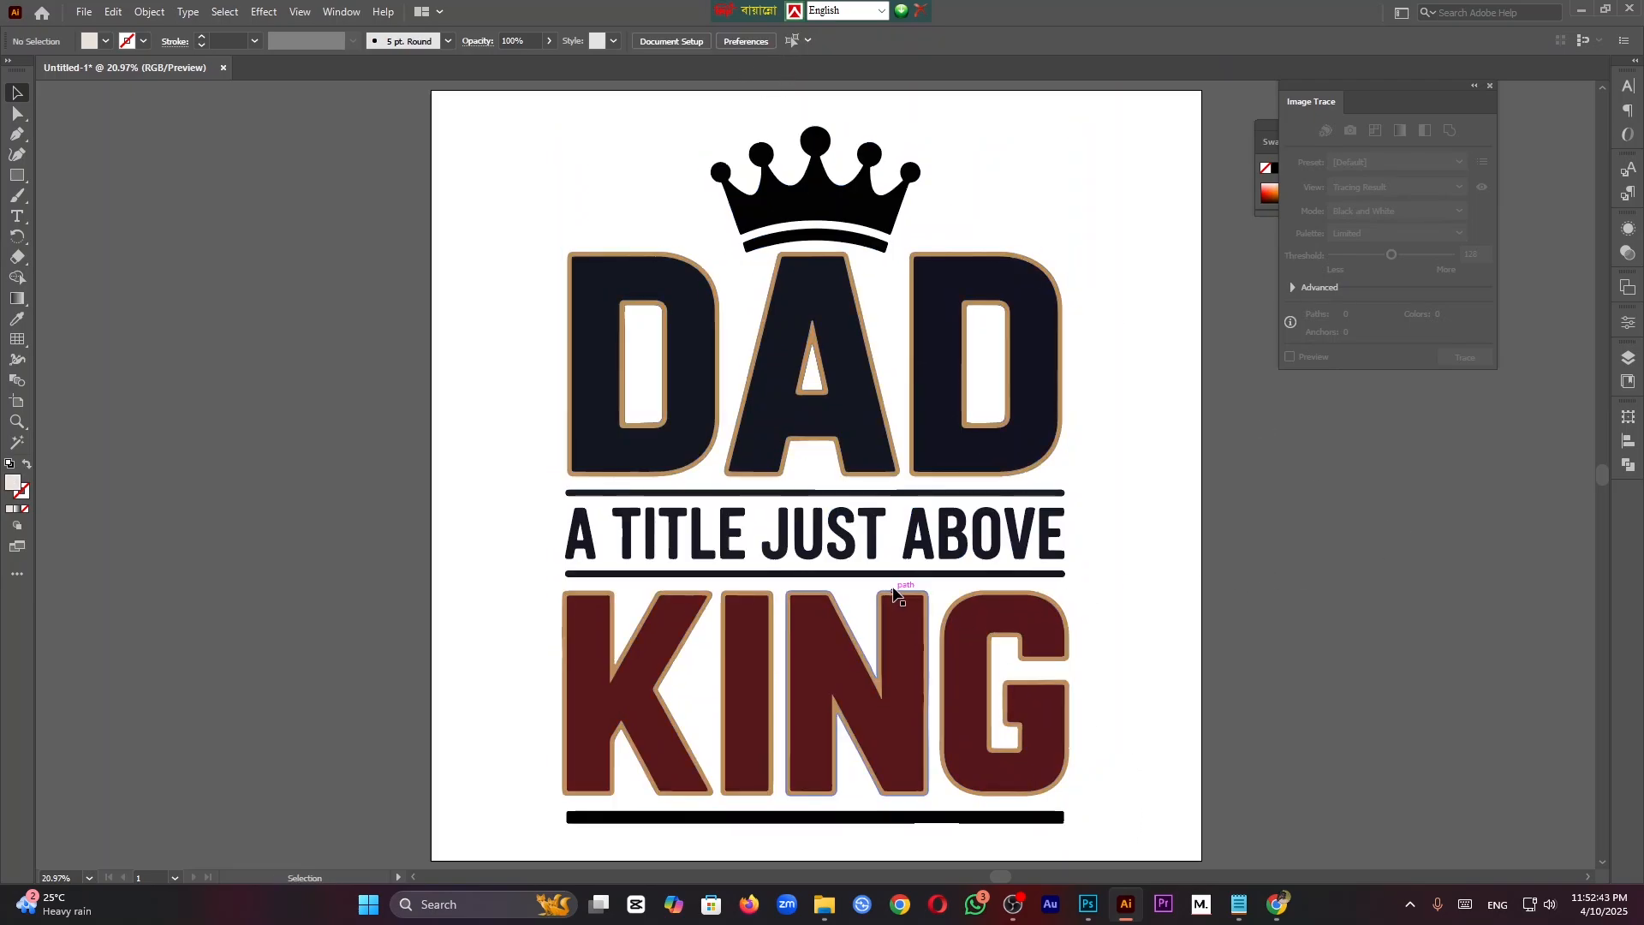
key("z")
left_click_drag(805, 454, 901, 445)
key("v")
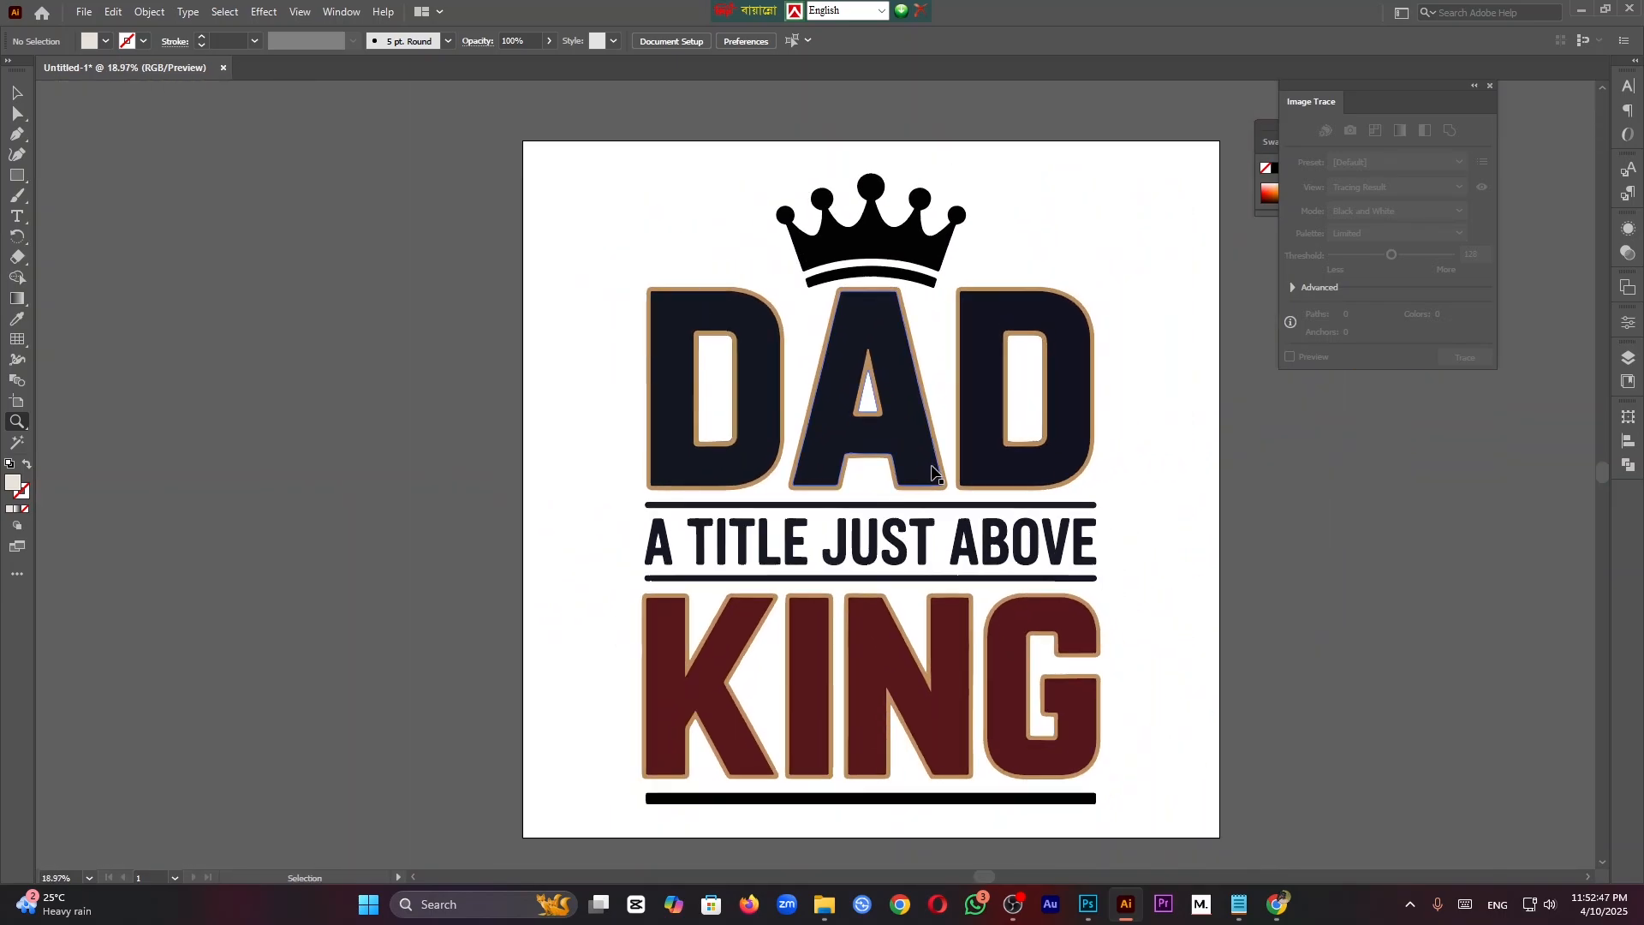
key("ctrl+0")
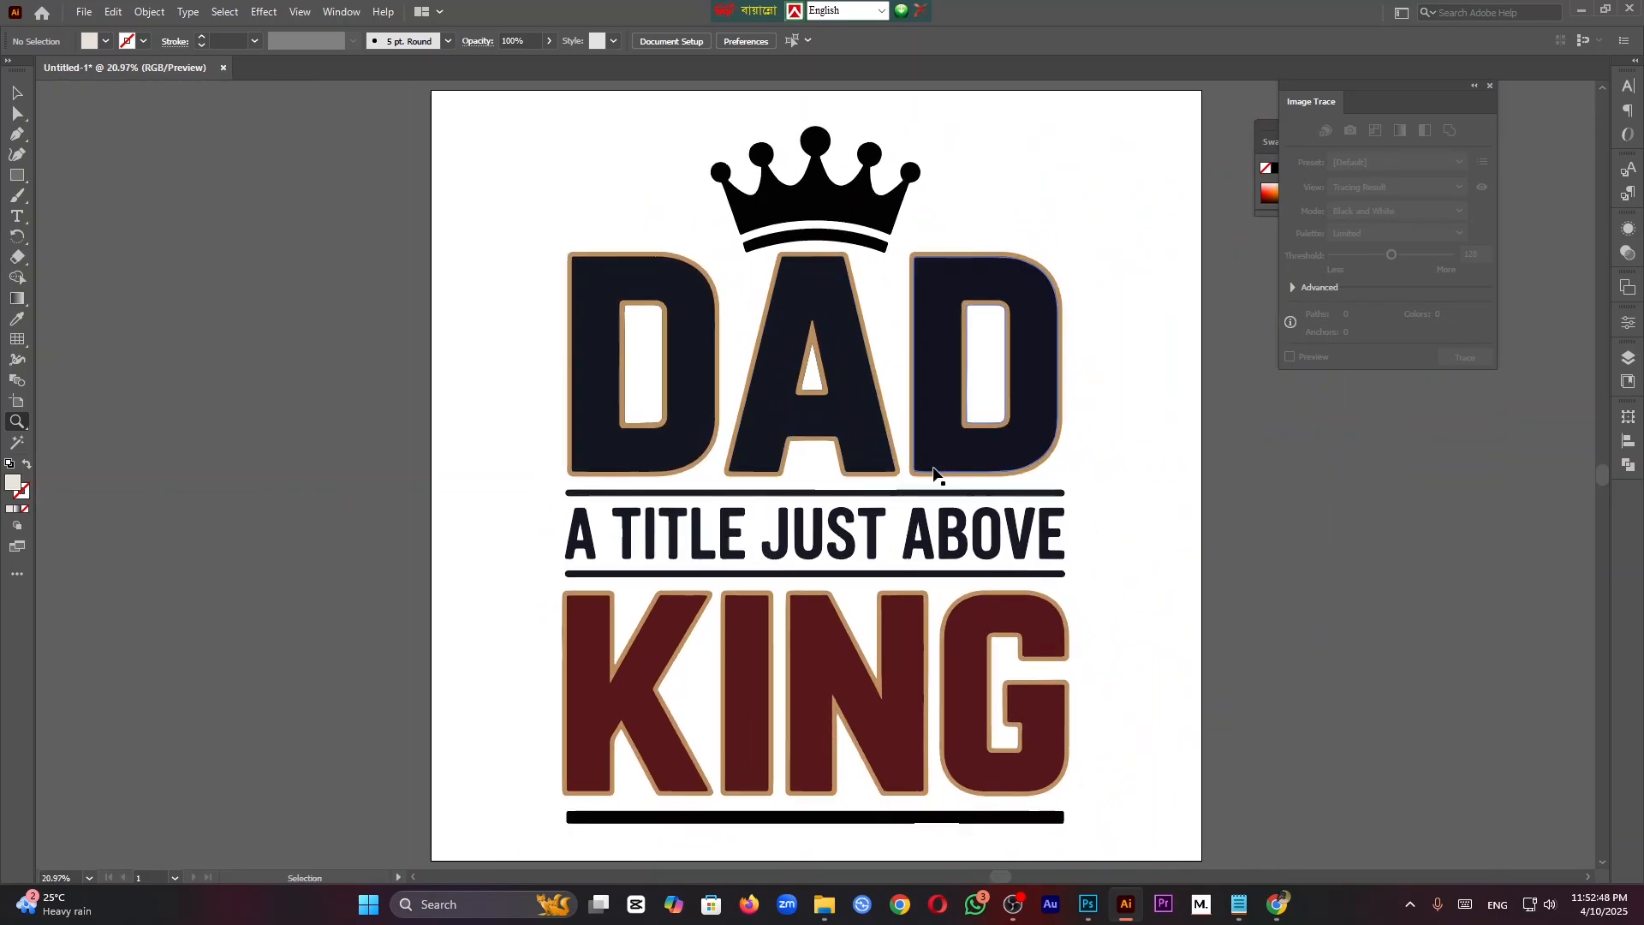
left_click(17, 92)
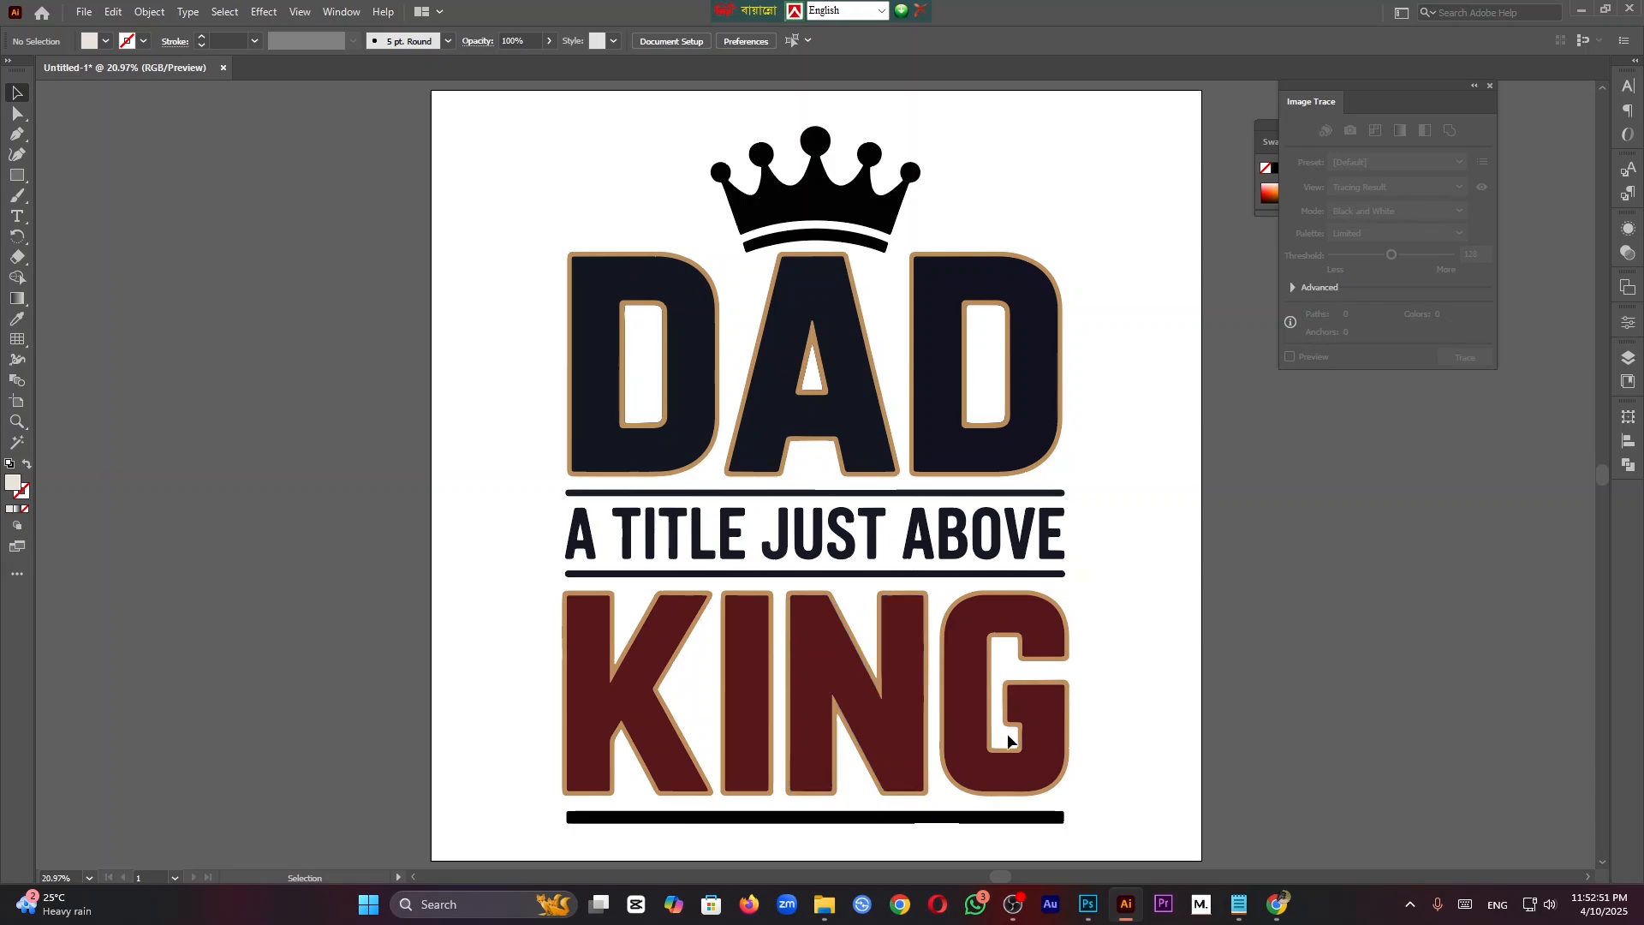